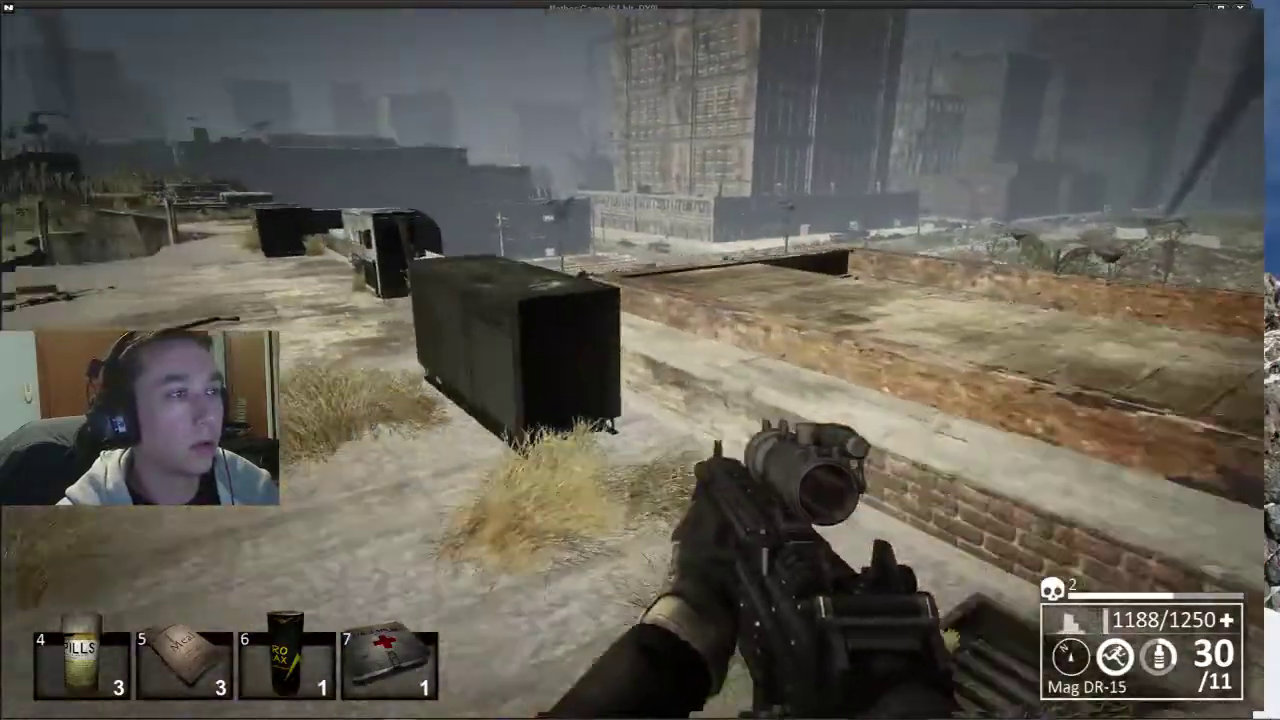
# - Walk to the rooftop edge, crouch, and briefly scope the city with the DR-15
pyautogui.press('Tab')
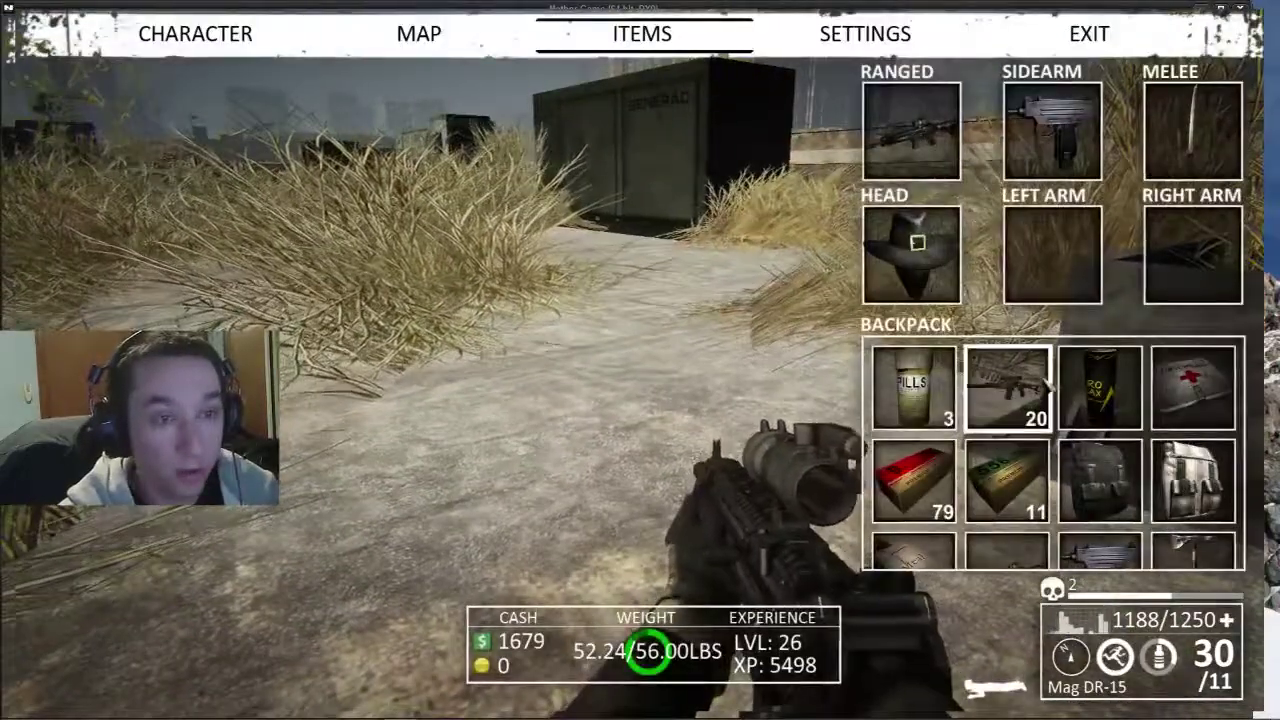
pyautogui.press('Tab')
pyautogui.press('2')
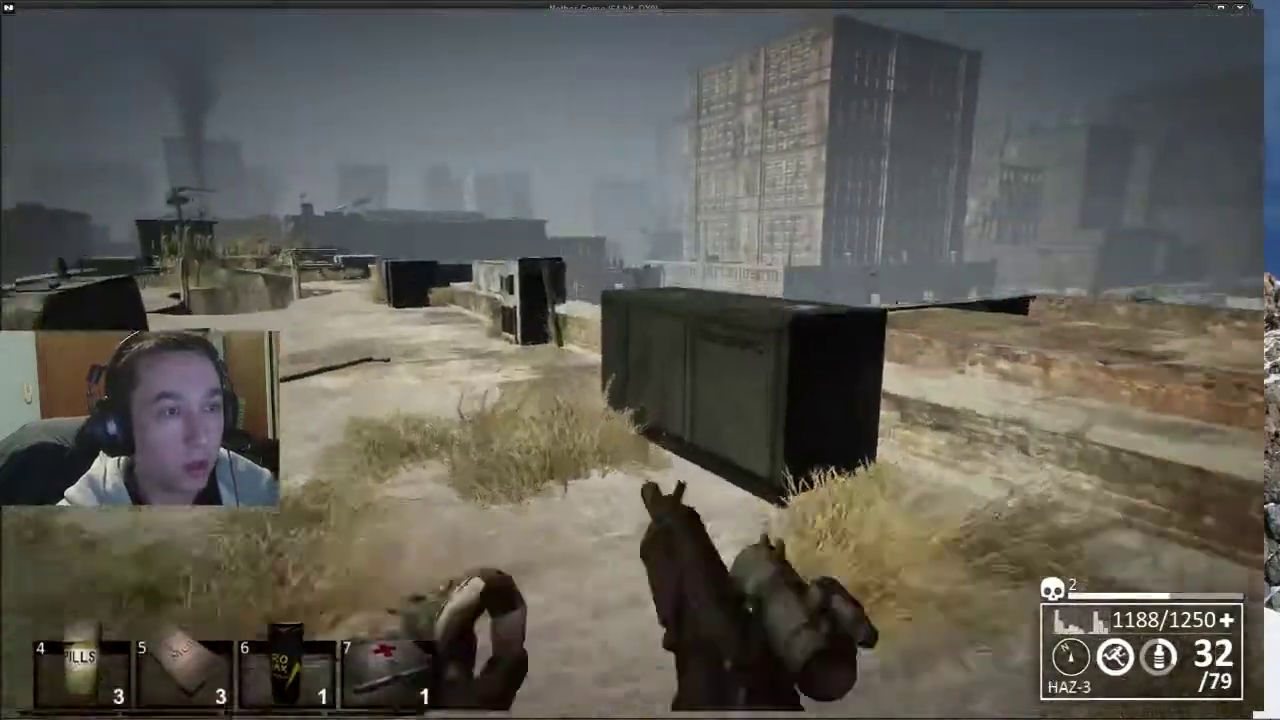
pyautogui.press('w')
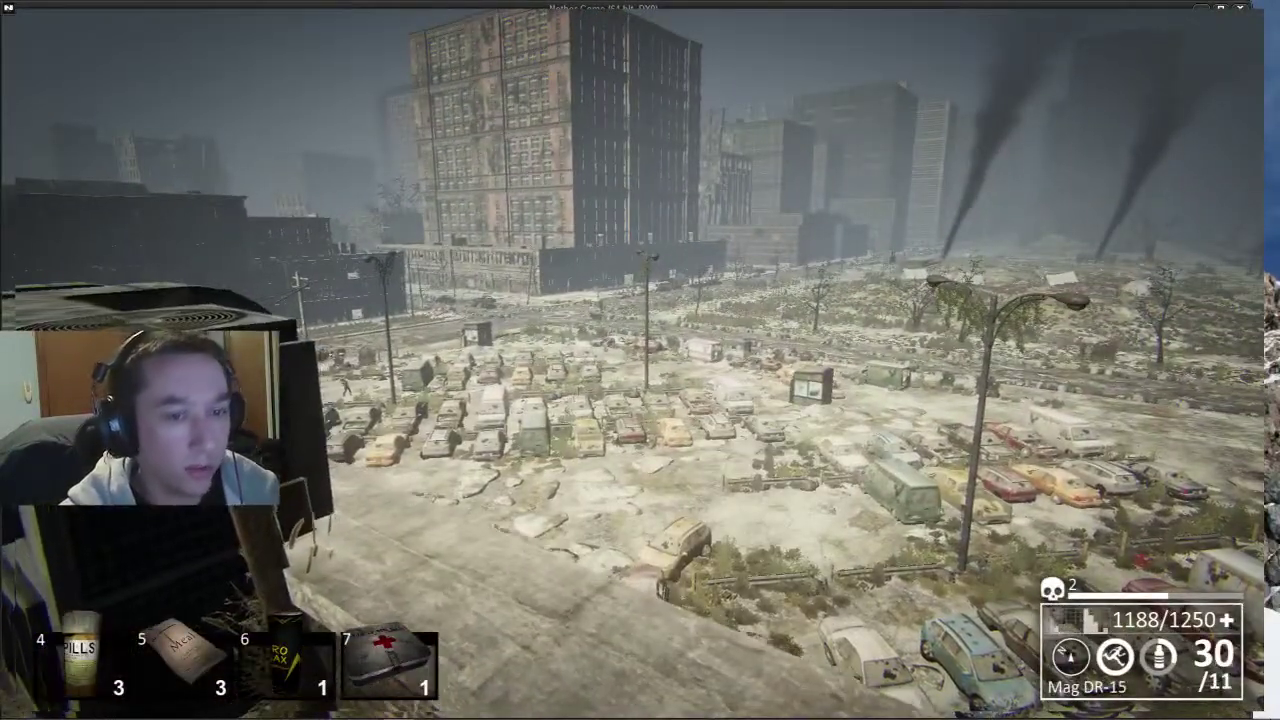
pyautogui.press('2')
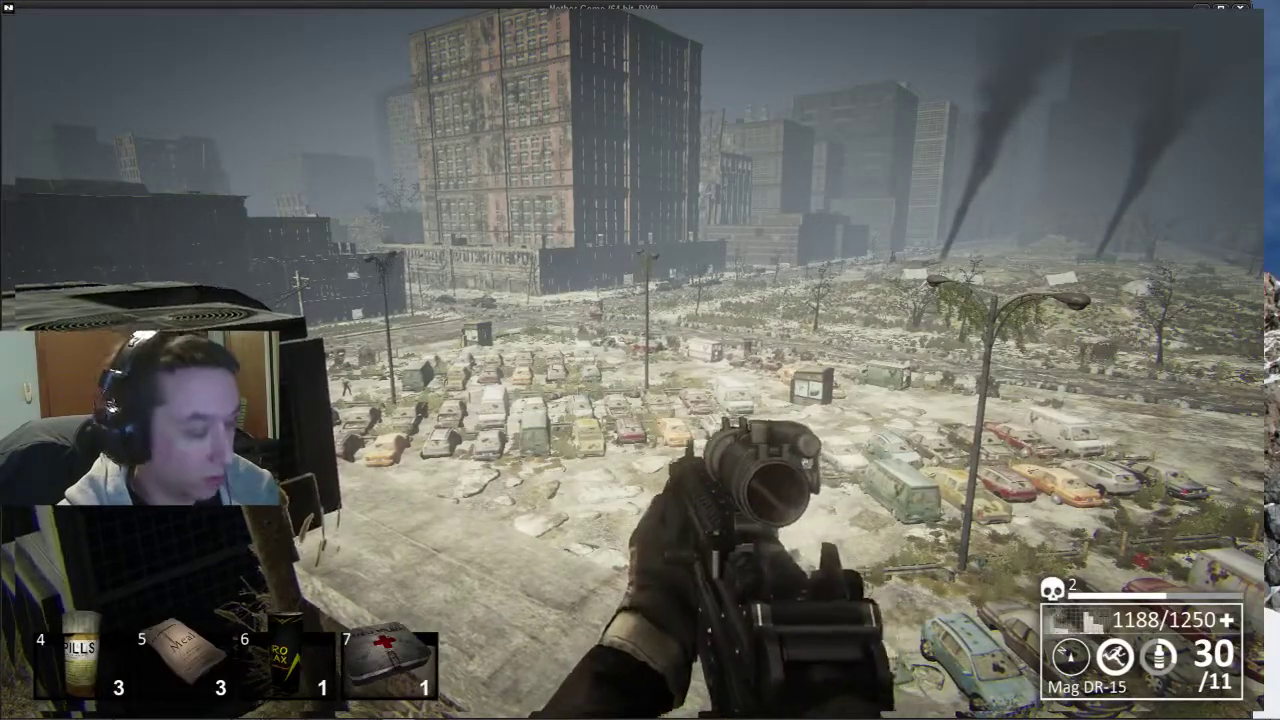
pyautogui.press('c')
pyautogui.rightClick(640, 360)
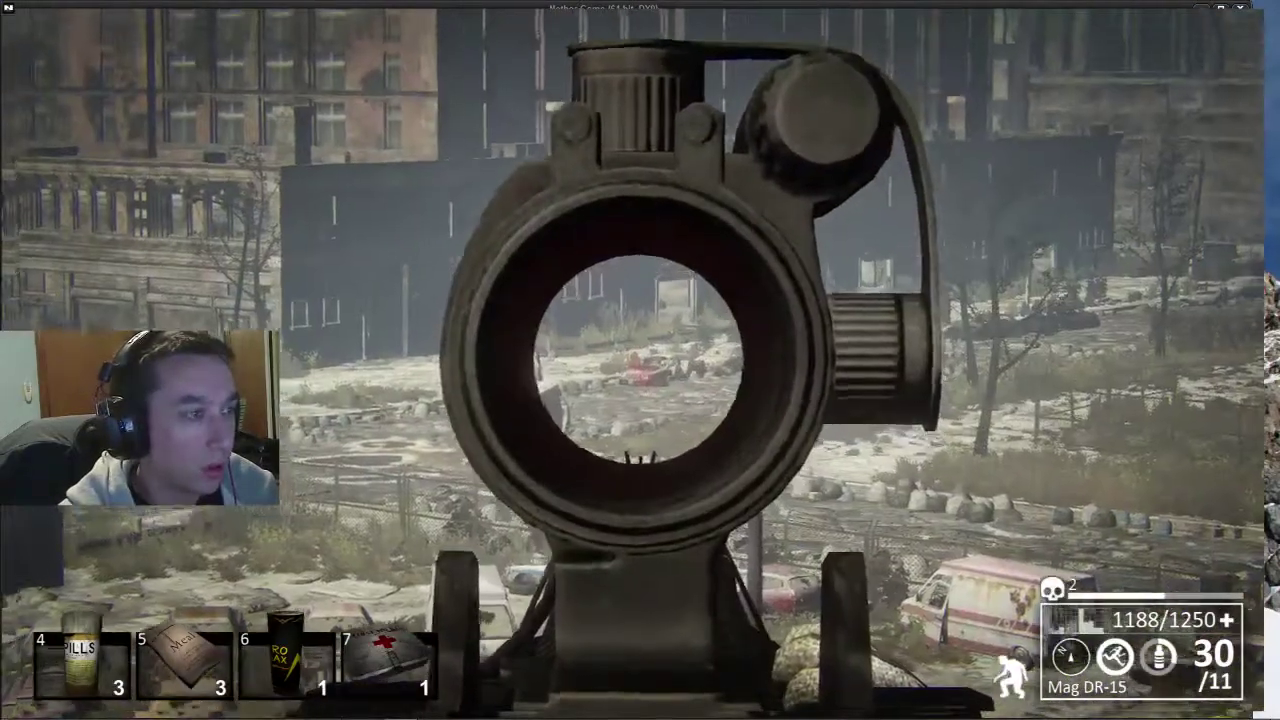
pyautogui.rightClick(640, 360)
# - Equip the RAB-47 from the backpack into the Ranged slot
pyautogui.press('Tab')
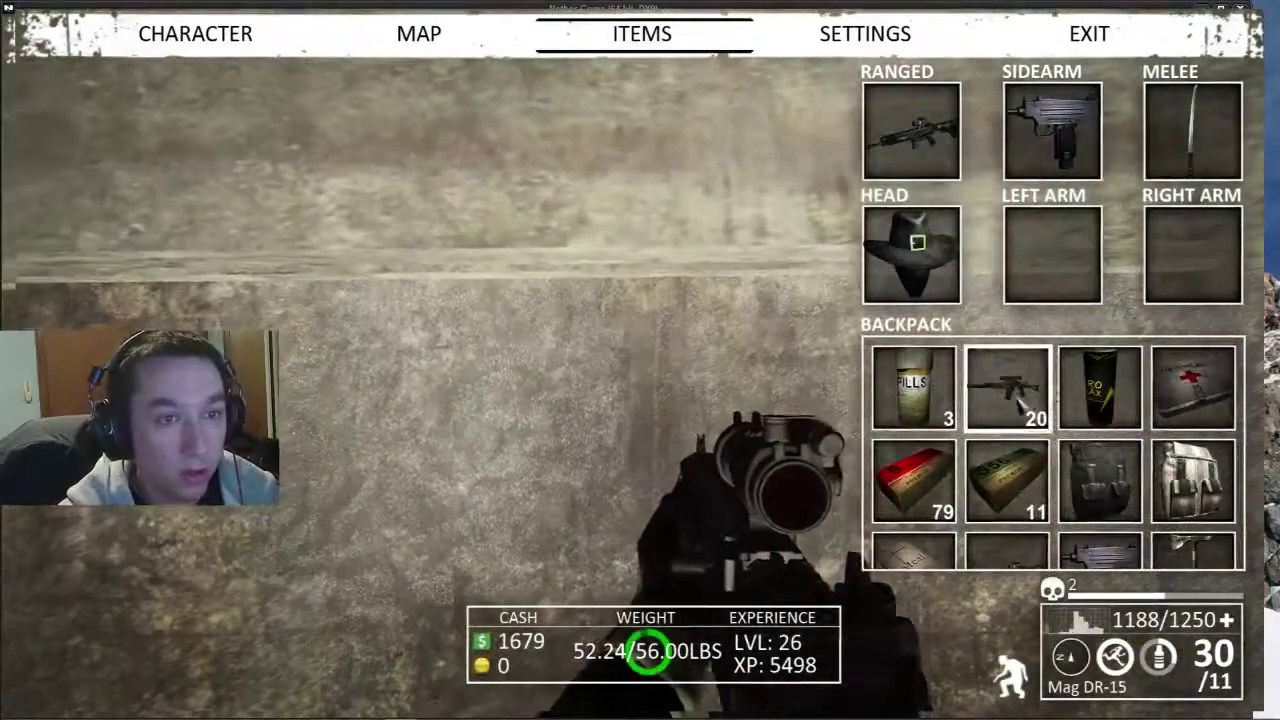
pyautogui.moveTo(1007, 388); pyautogui.dragTo(910, 130)
pyautogui.press('Tab')
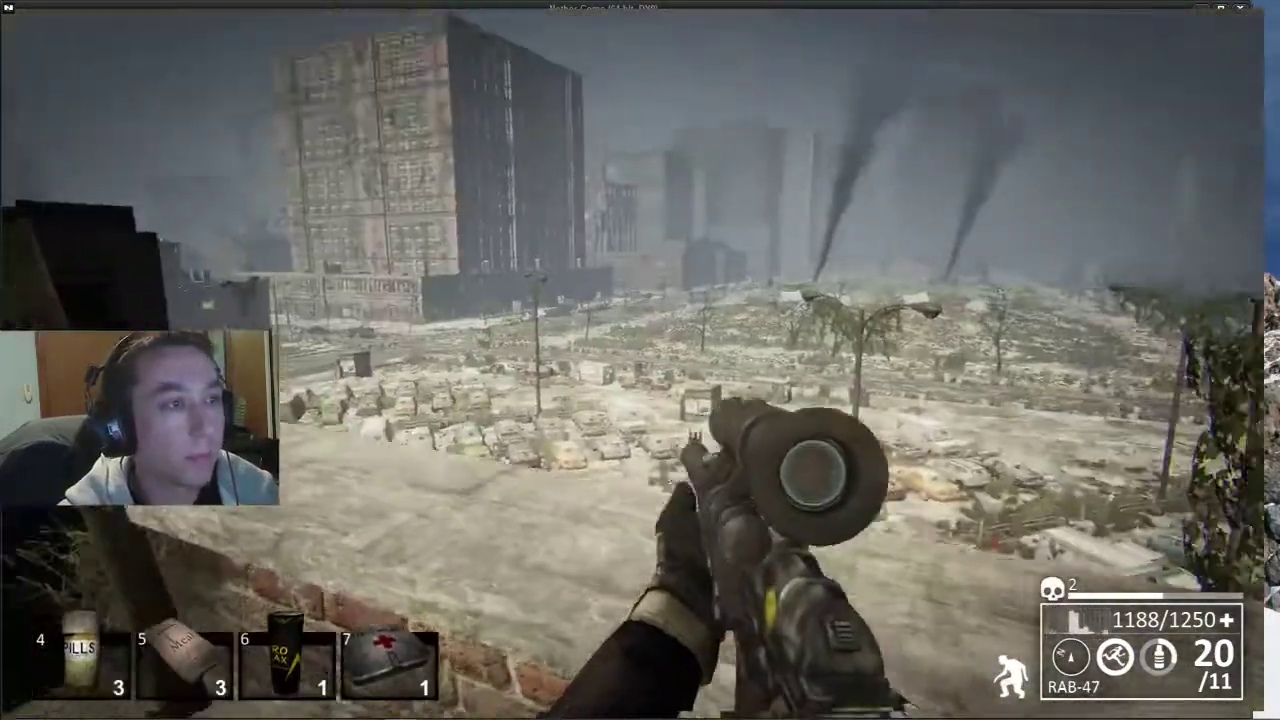
# - Snipe the distant enemies near the tent with the RAB-47, killing one
pyautogui.rightClick(640, 360)
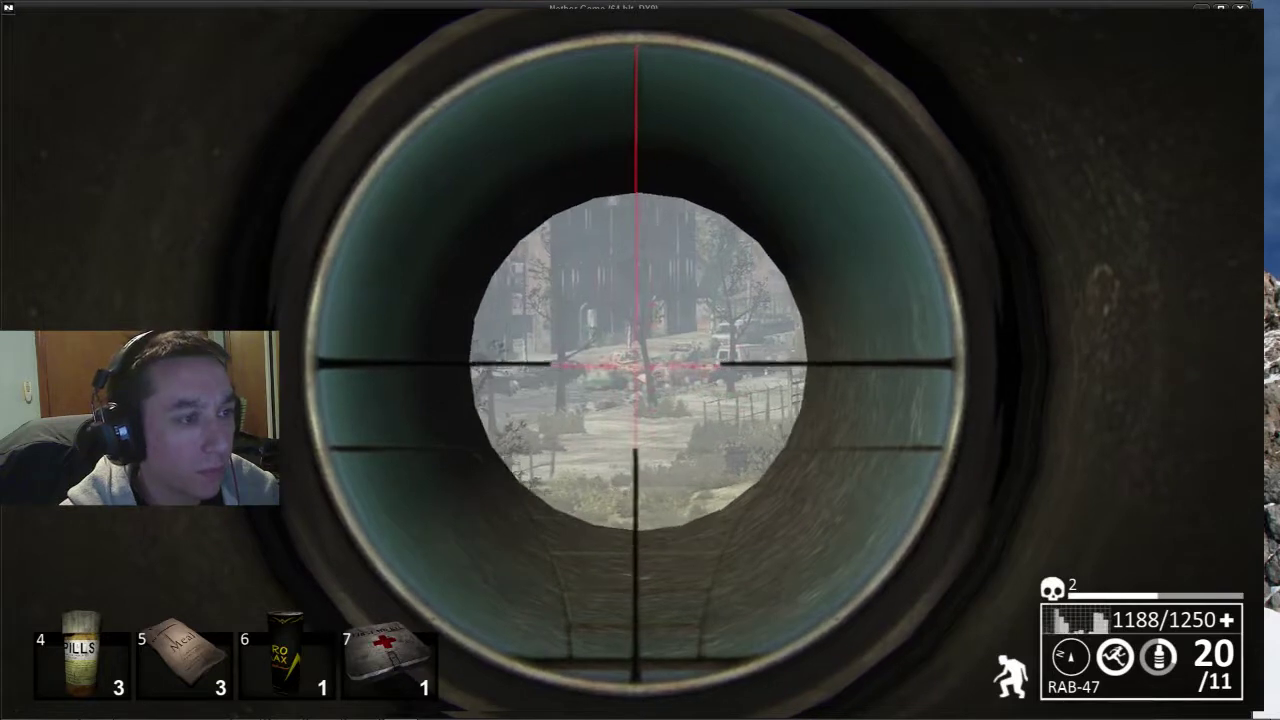
pyautogui.click(640, 360)
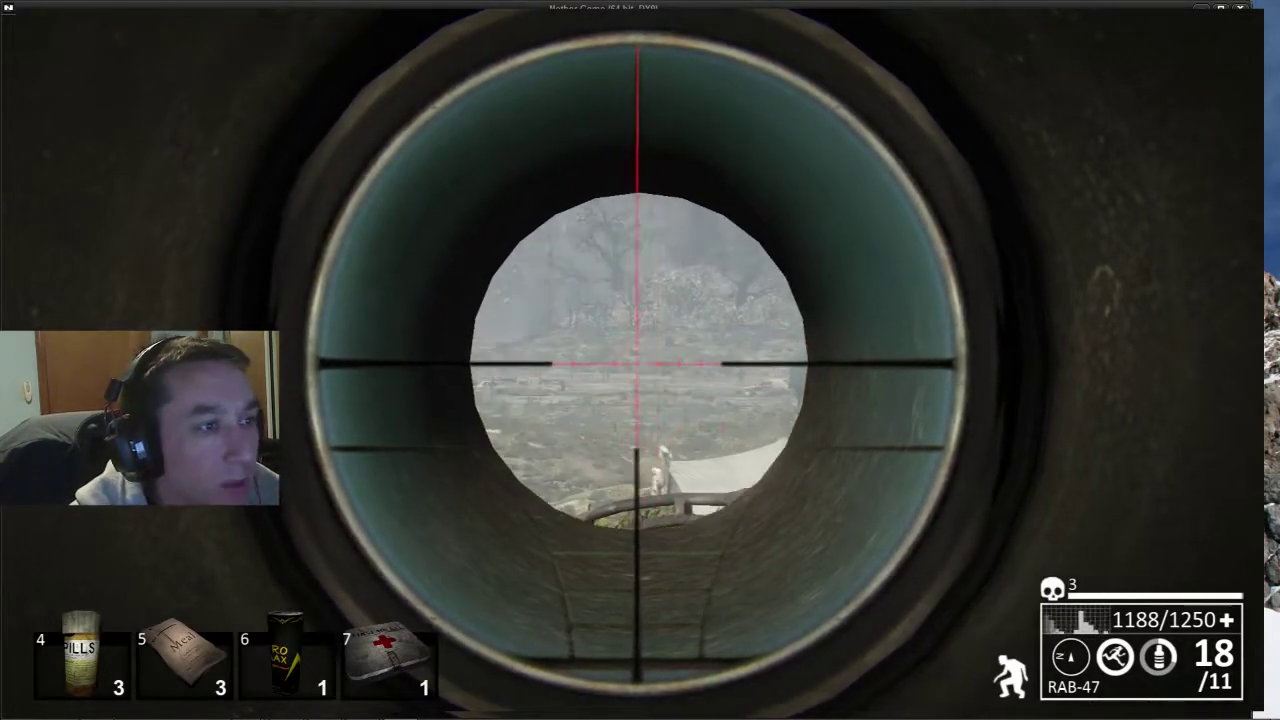
pyautogui.click(640, 360)
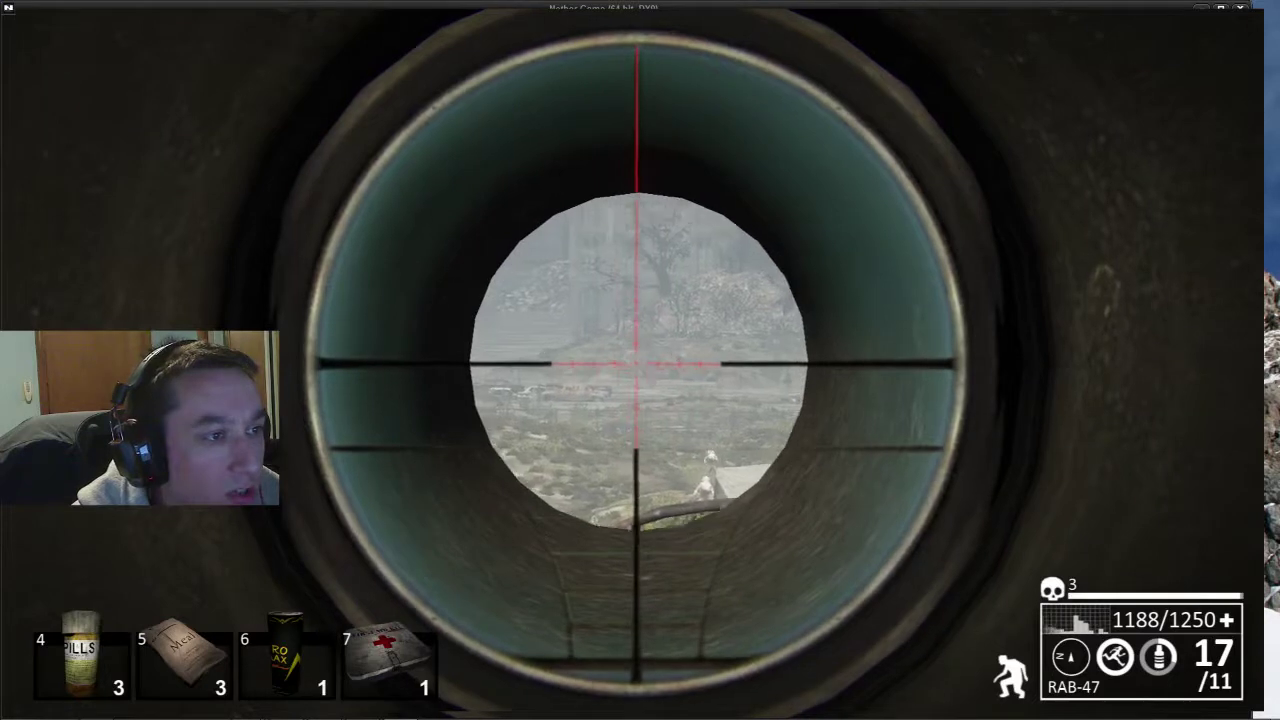
pyautogui.click(640, 360)
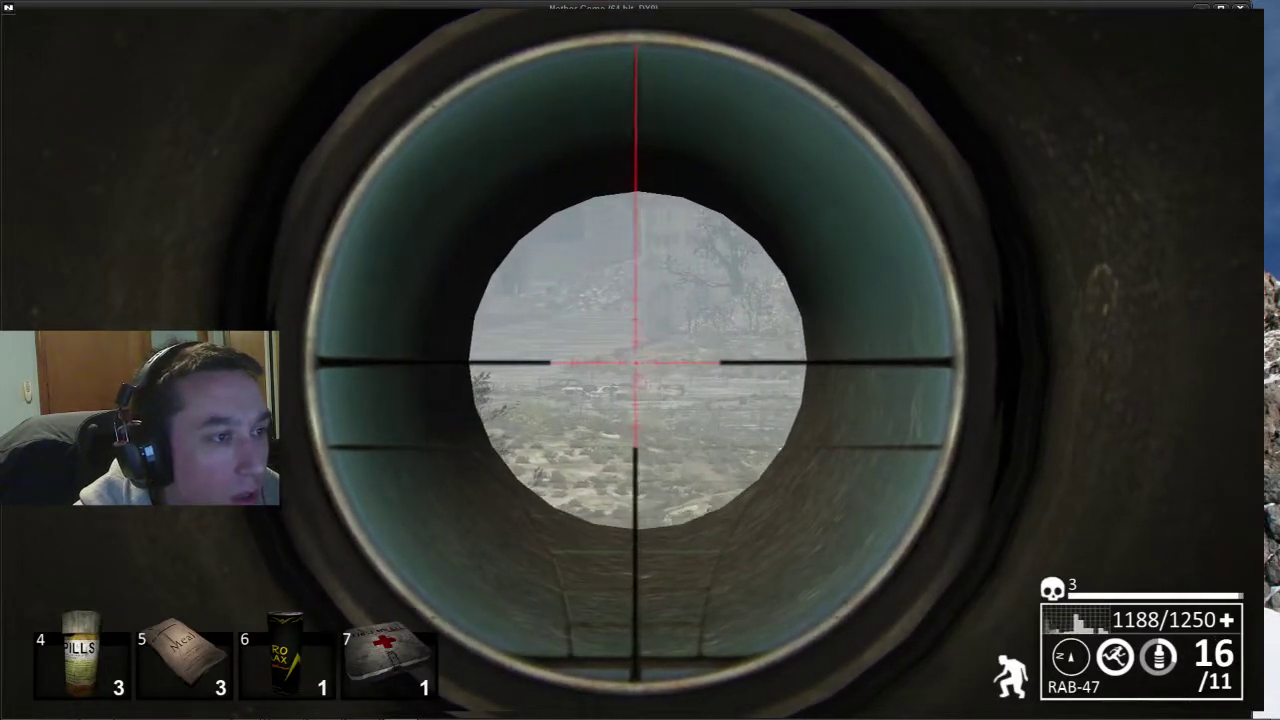
pyautogui.click(640, 360)
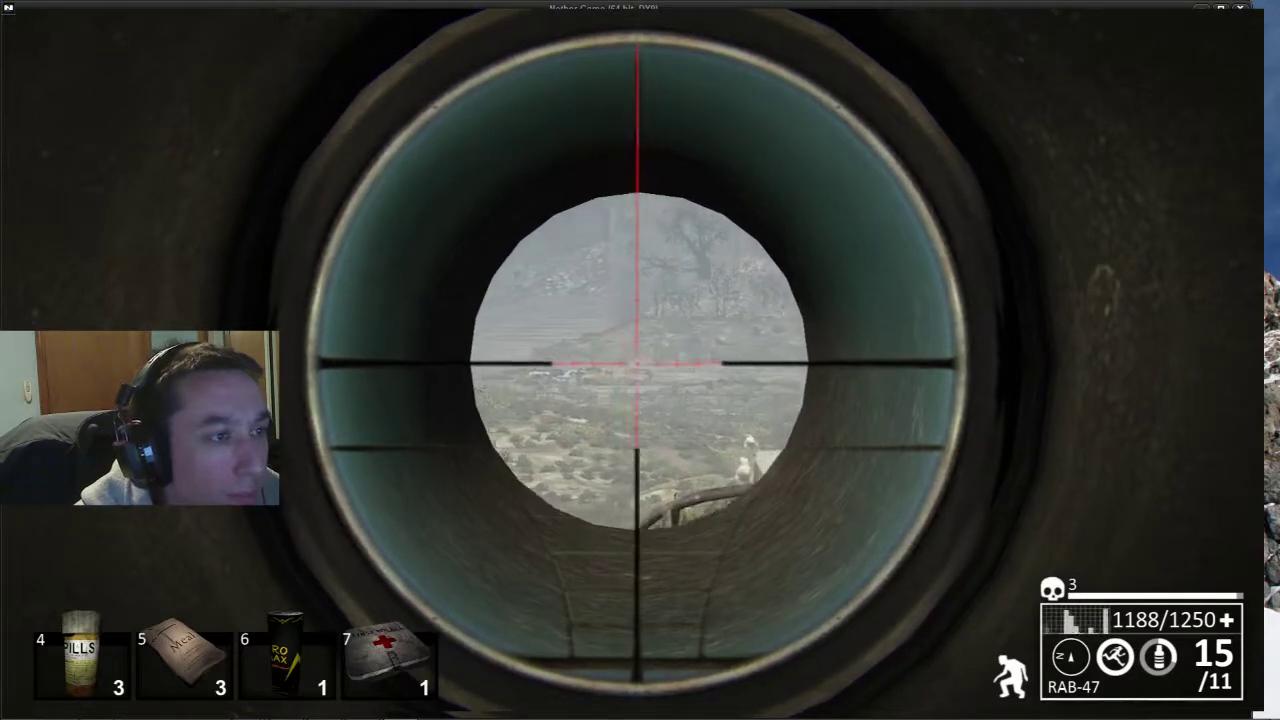
pyautogui.click(640, 360)
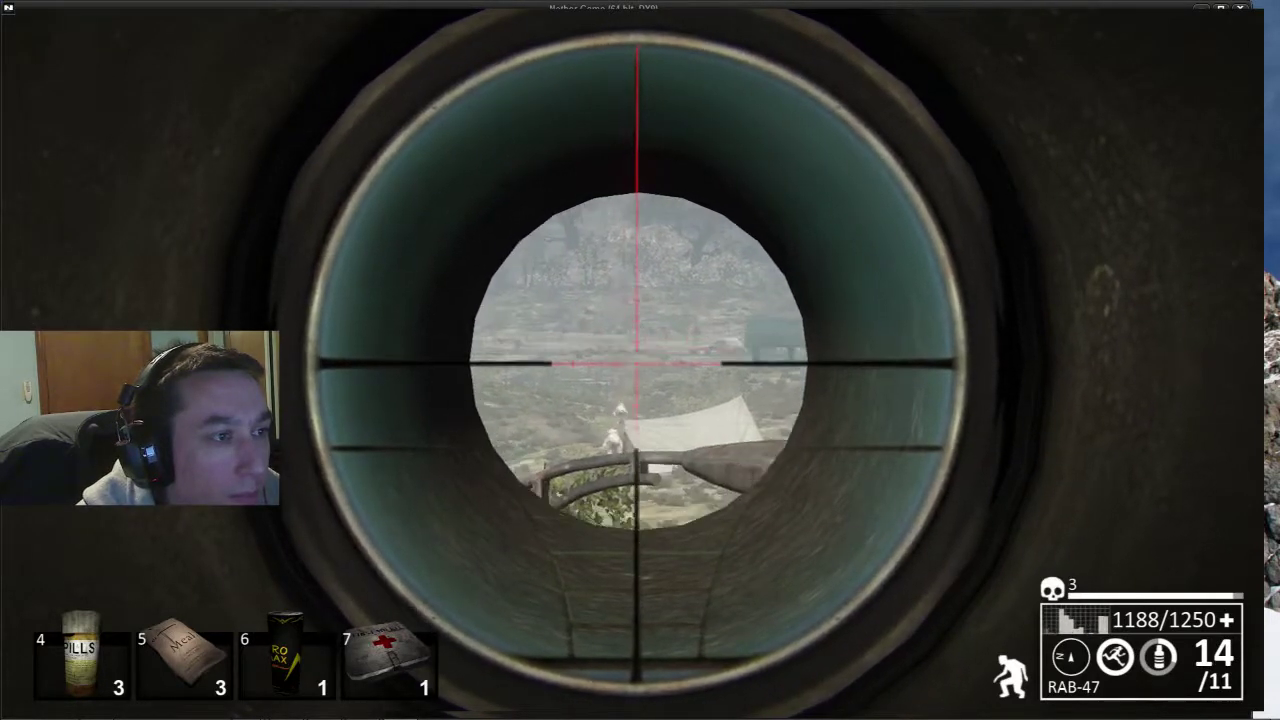
pyautogui.click(640, 360)
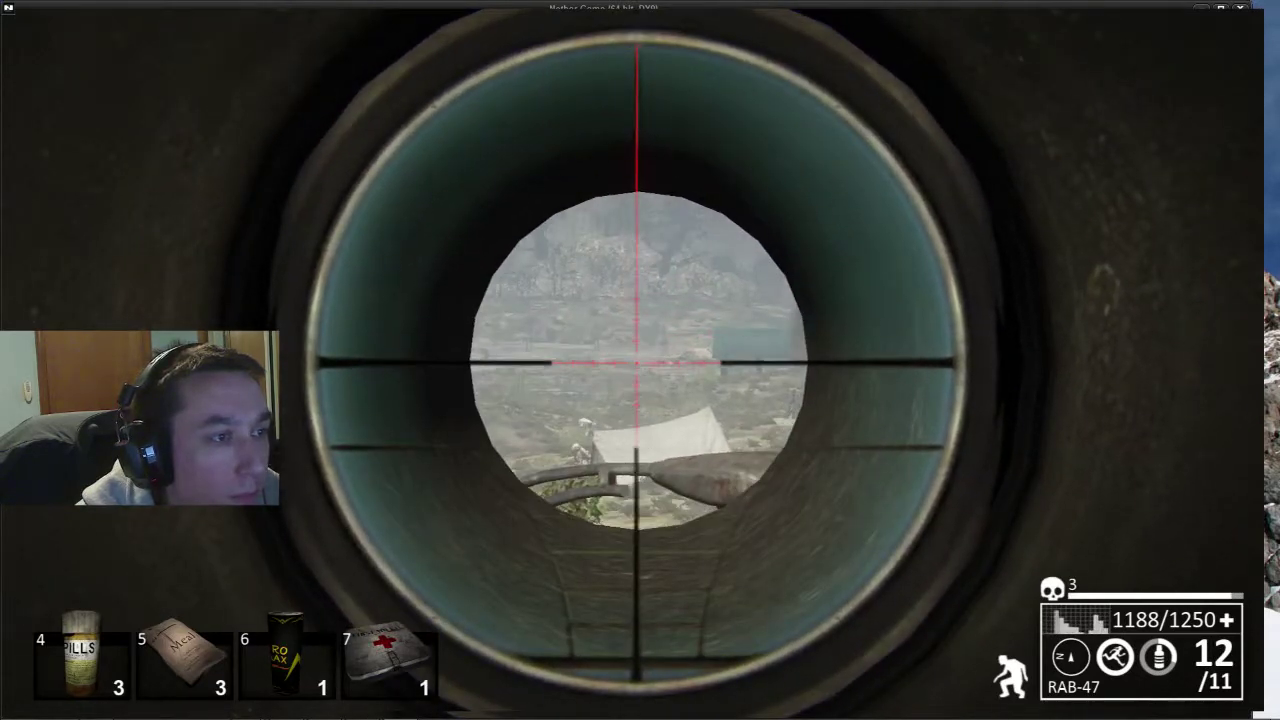
pyautogui.click(640, 360)
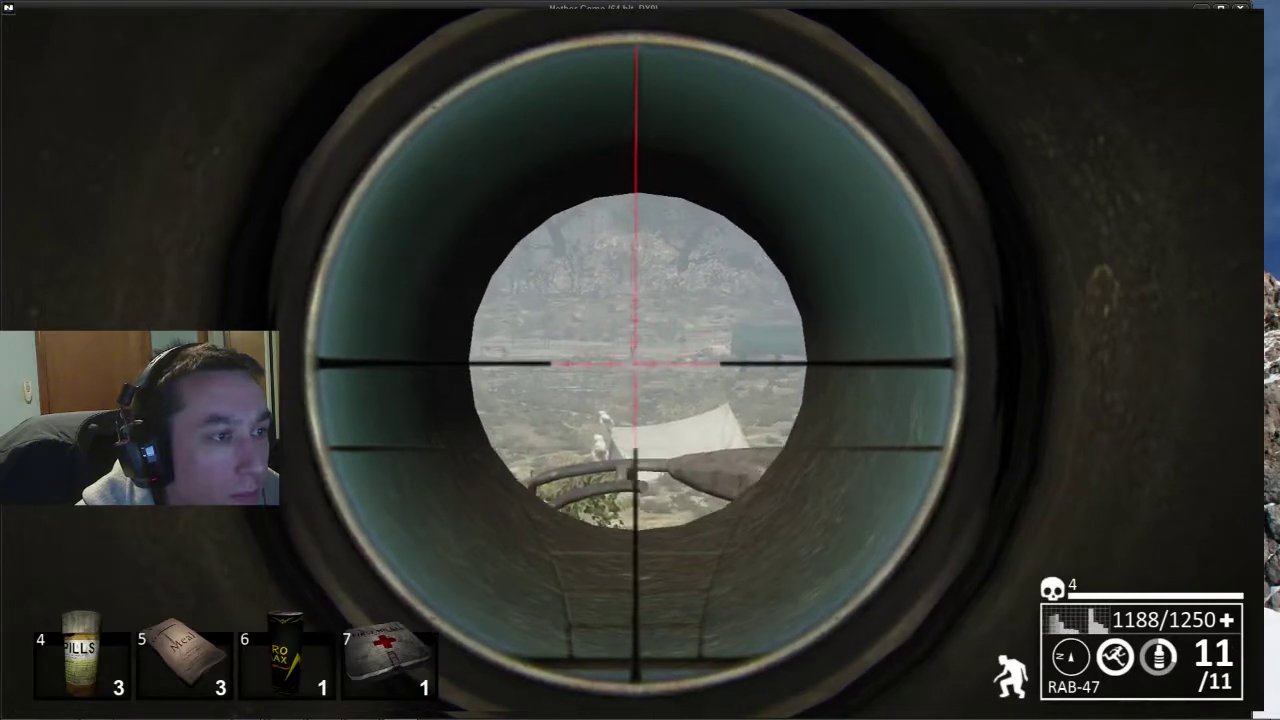
pyautogui.rightClick(640, 360)
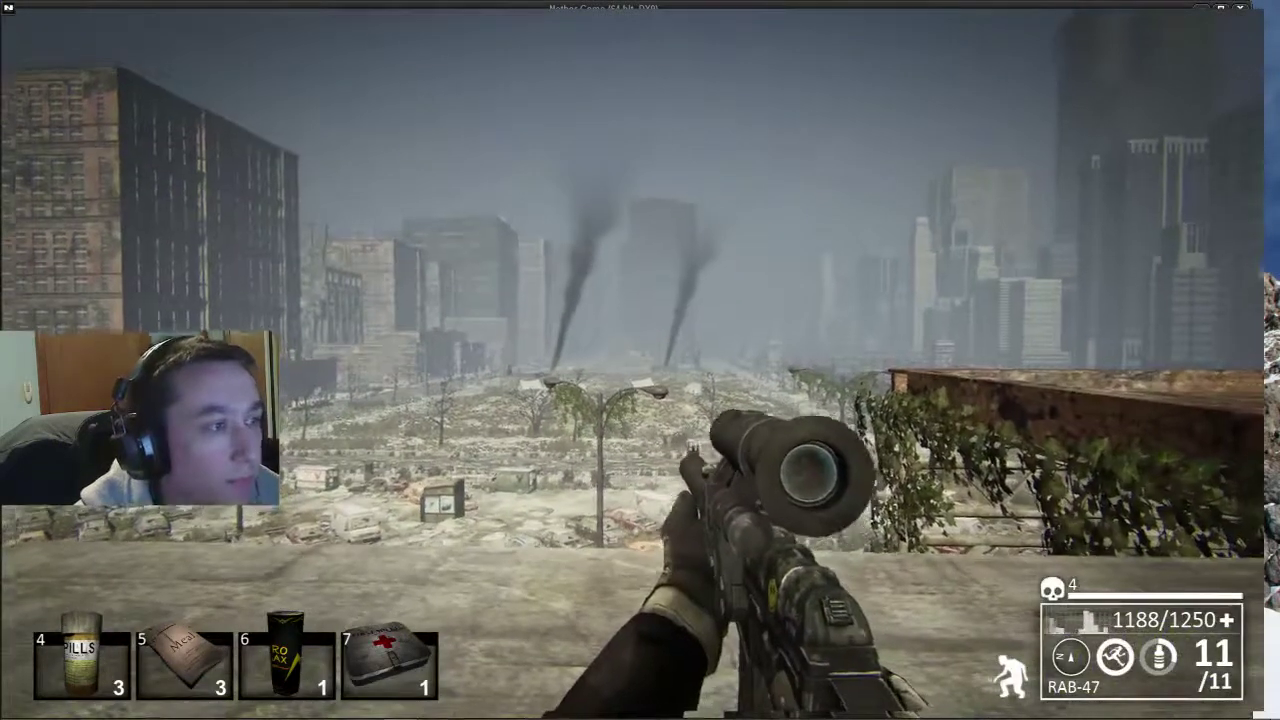
# - Step along the ledge, reload, and fire four more scoped shots at distant enemies
pyautogui.press('w')
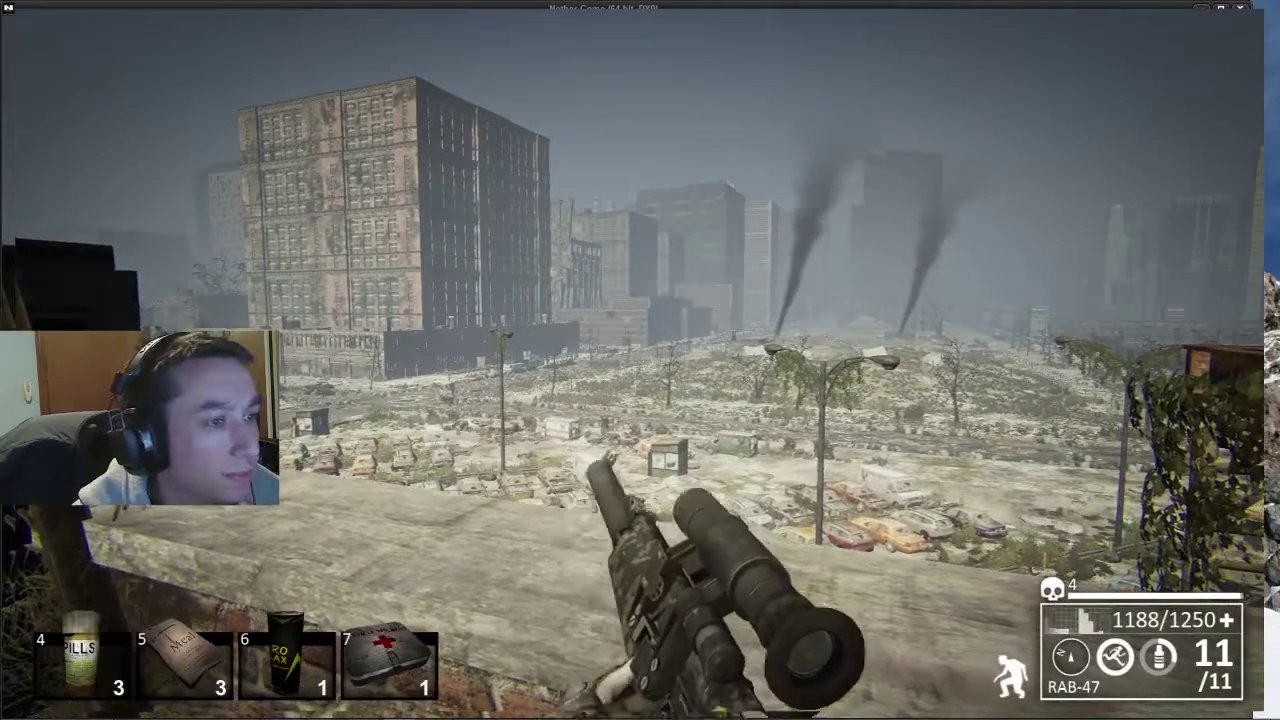
pyautogui.press('r')
pyautogui.rightClick(640, 360)
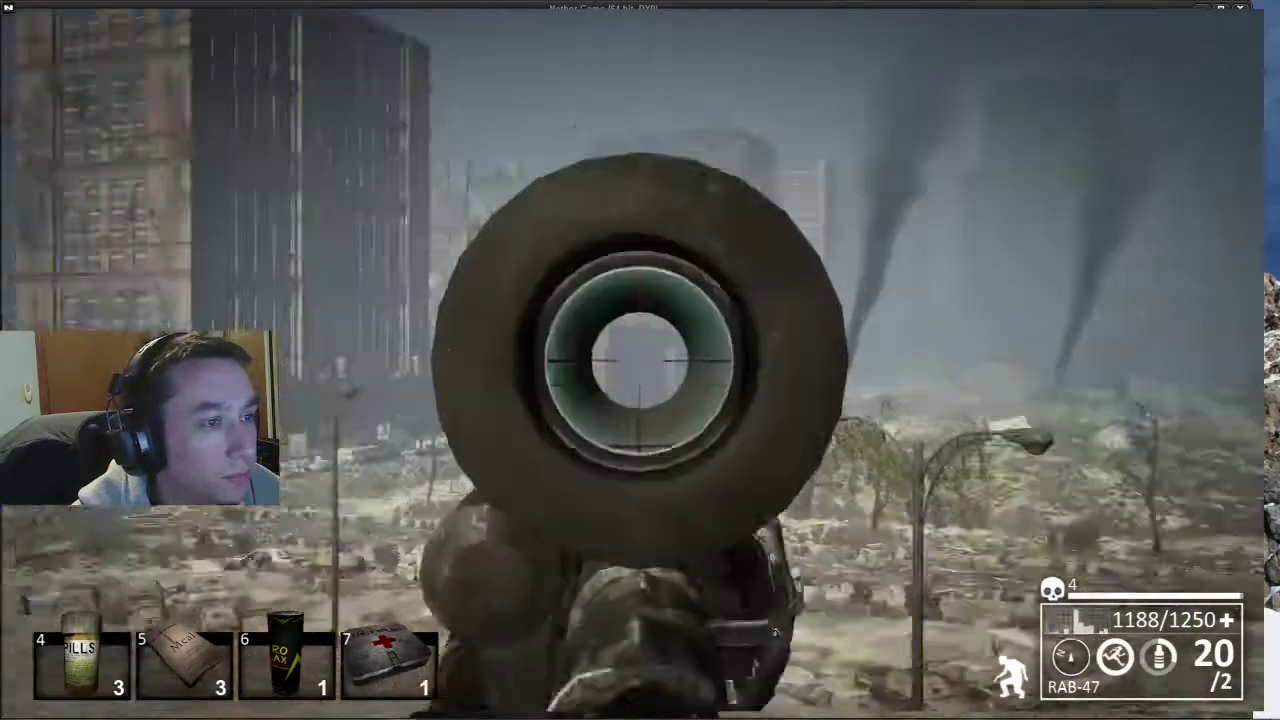
pyautogui.click(640, 360)
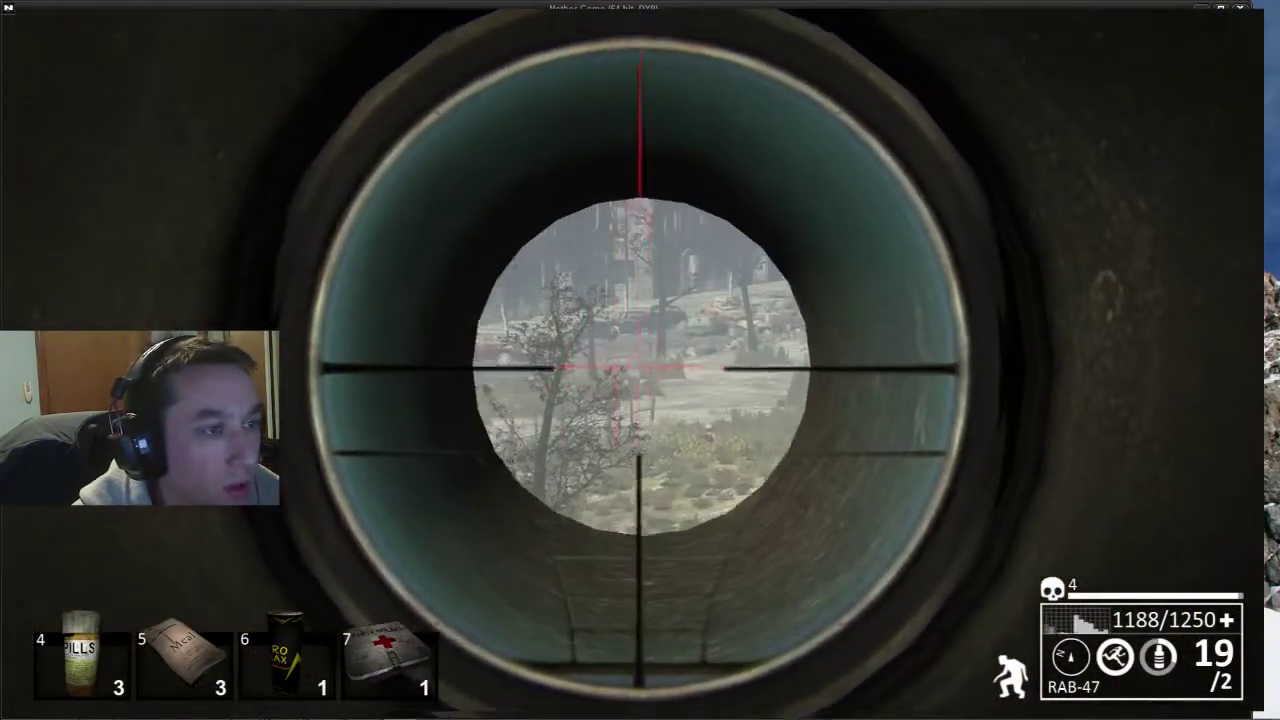
pyautogui.click(640, 360)
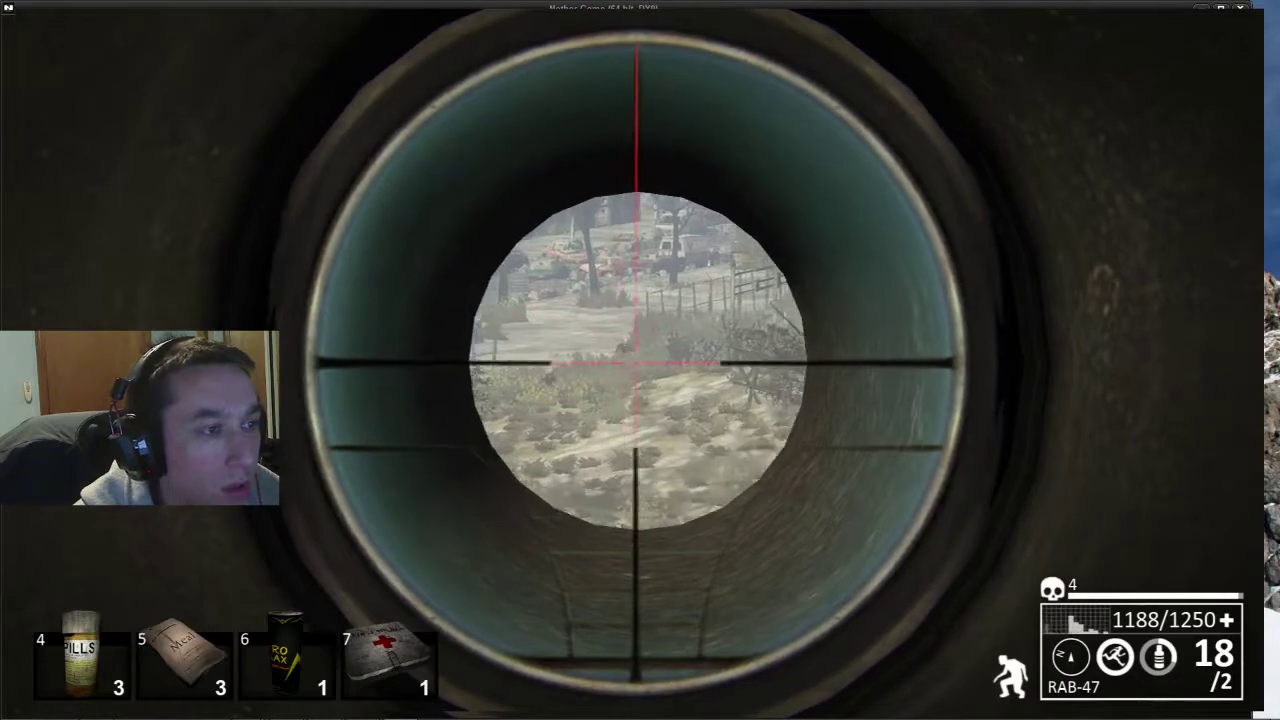
pyautogui.click(640, 360)
pyautogui.click(640, 360)
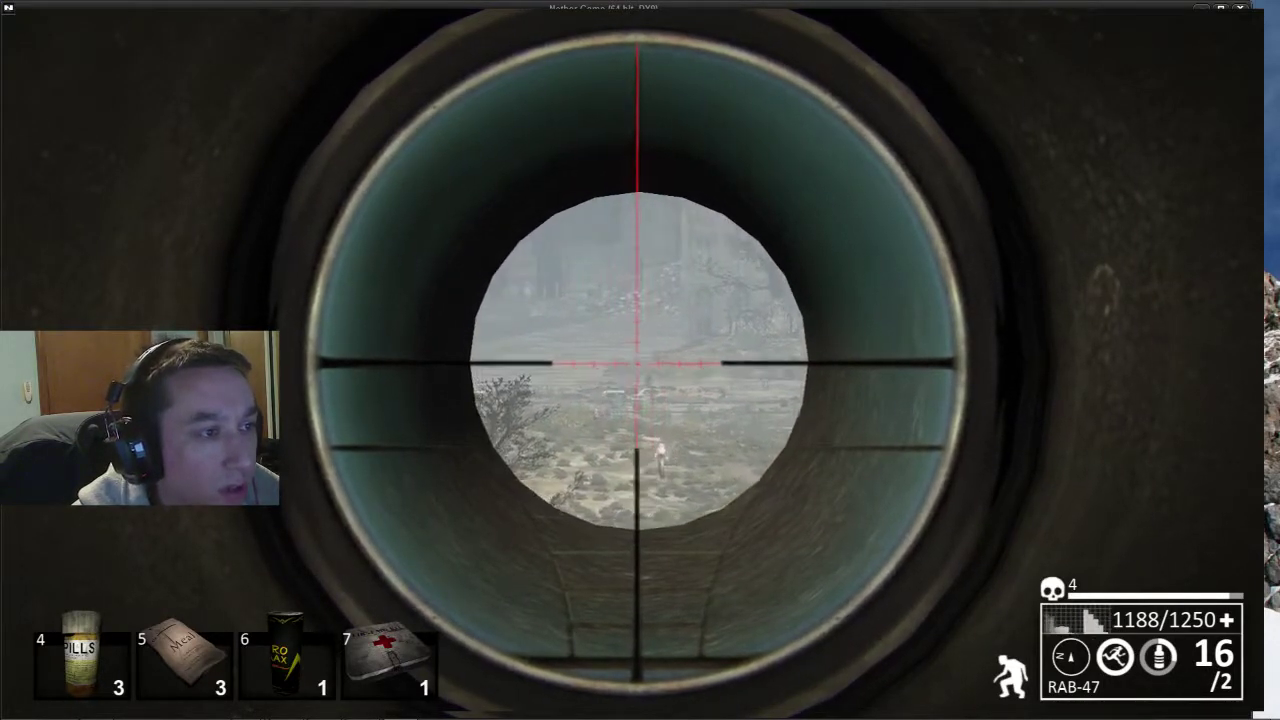
# - Shoot the distant figure four times until it dies, then lower the scope
pyautogui.click(637, 362)
pyautogui.click(637, 362)
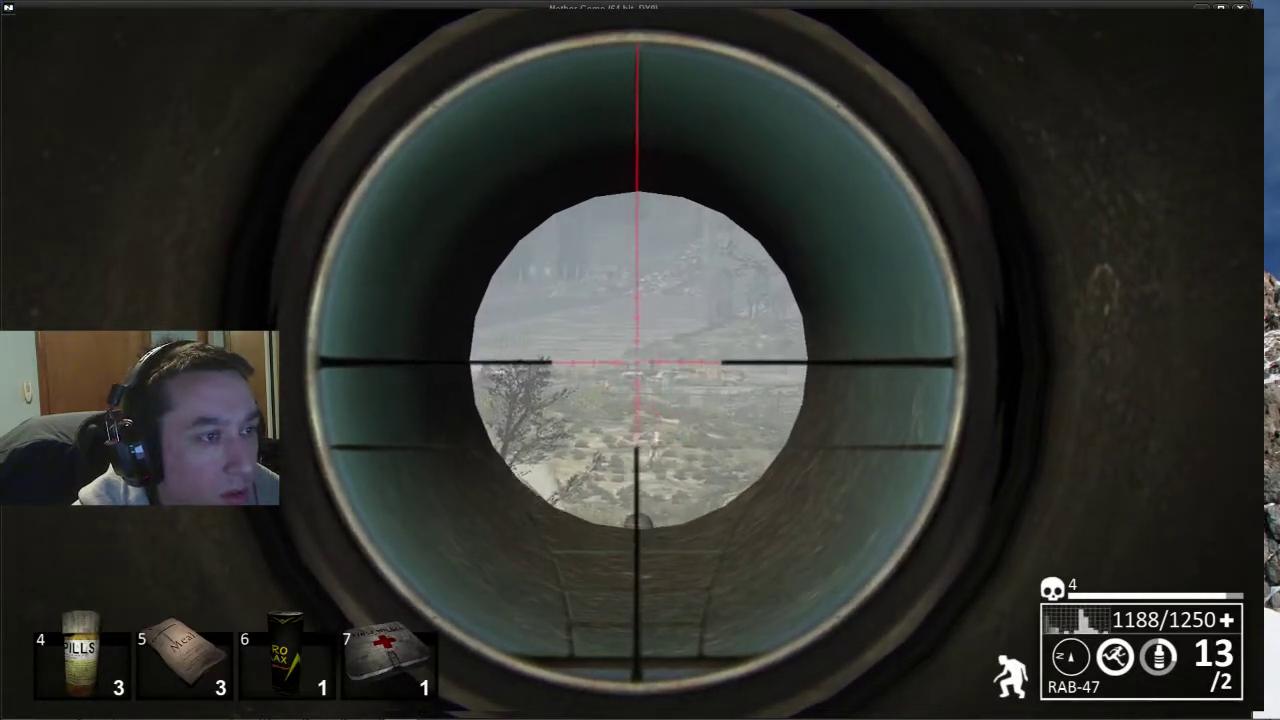
pyautogui.click(637, 362)
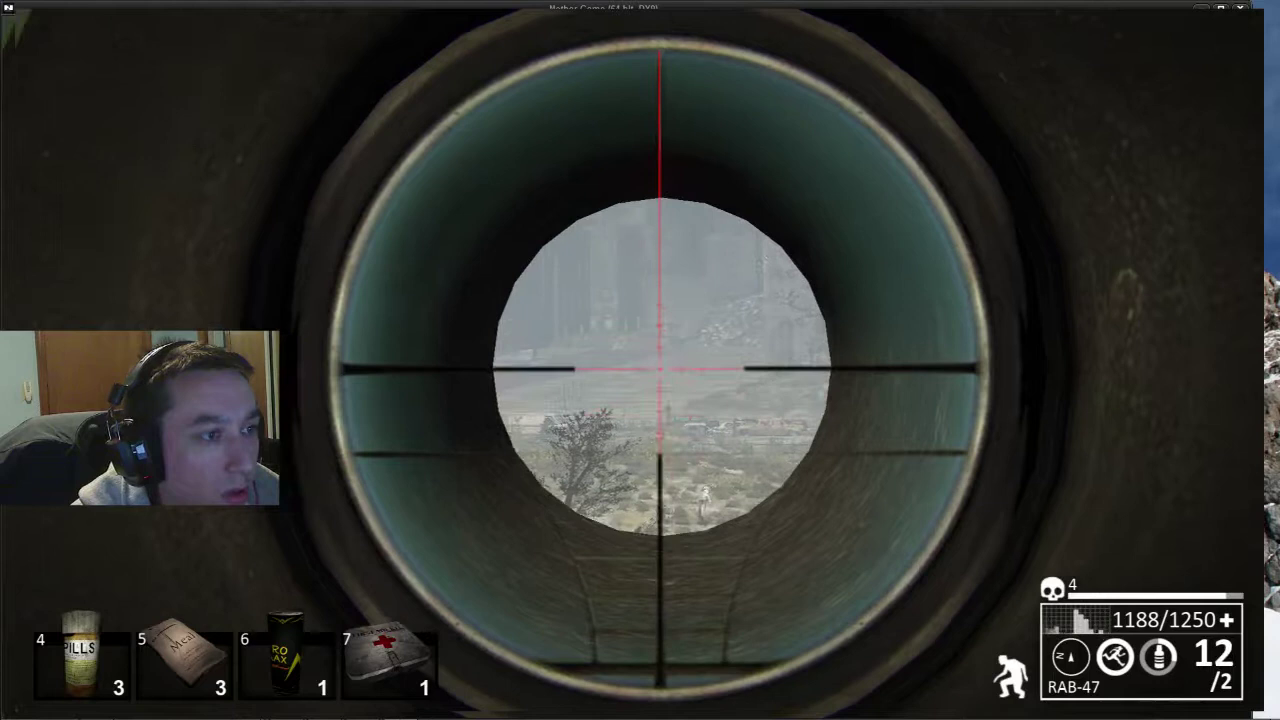
pyautogui.click(637, 362)
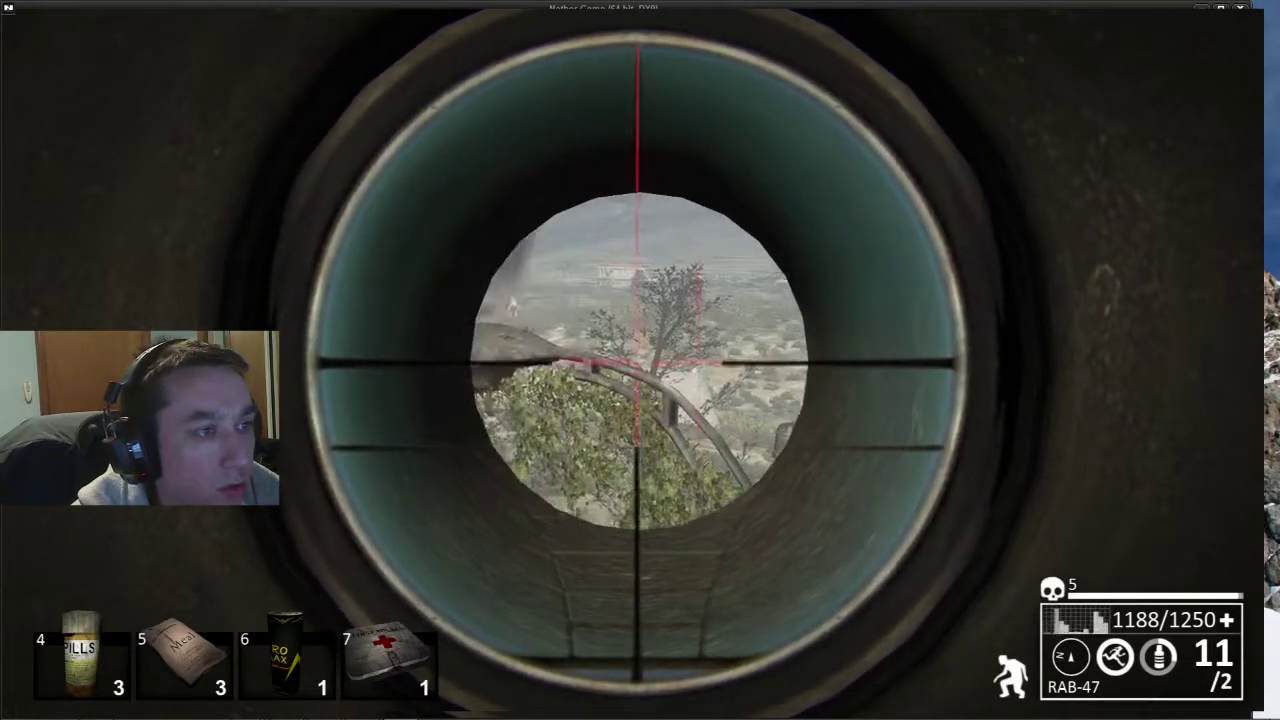
pyautogui.rightClick(640, 360)
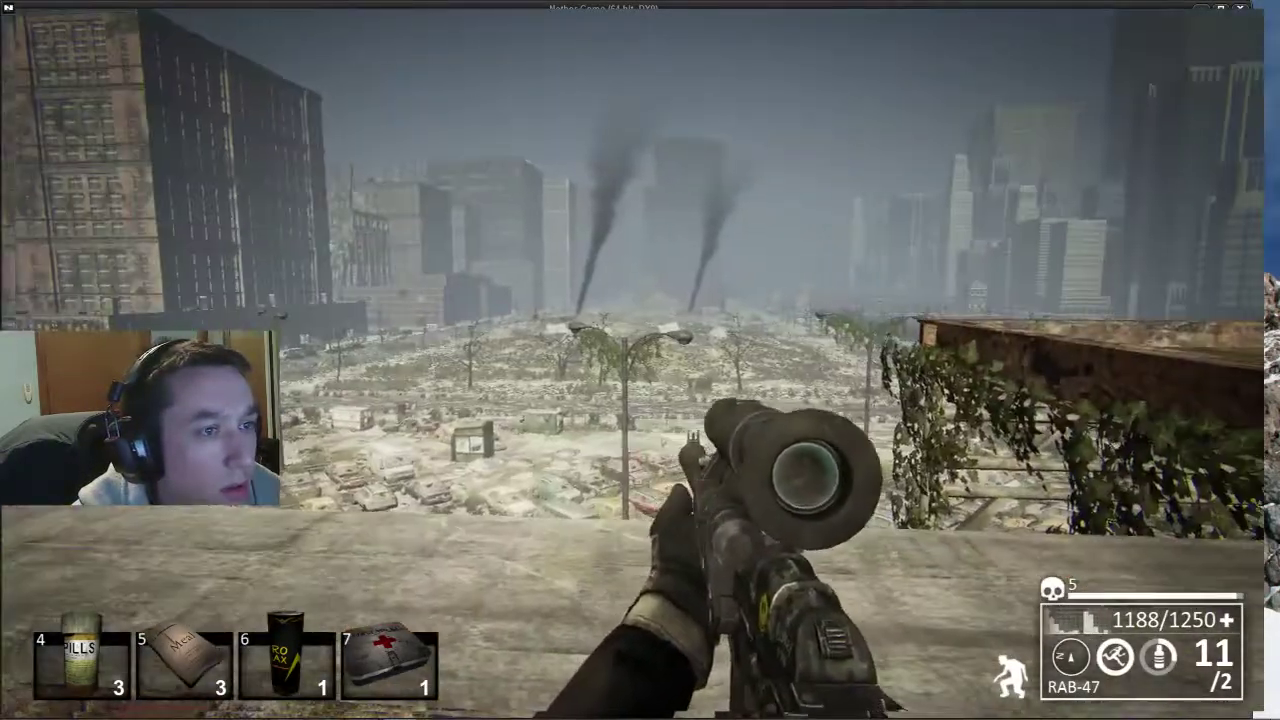
# - Scope back in and finish off the enemies near the tent
pyautogui.rightClick(640, 360)
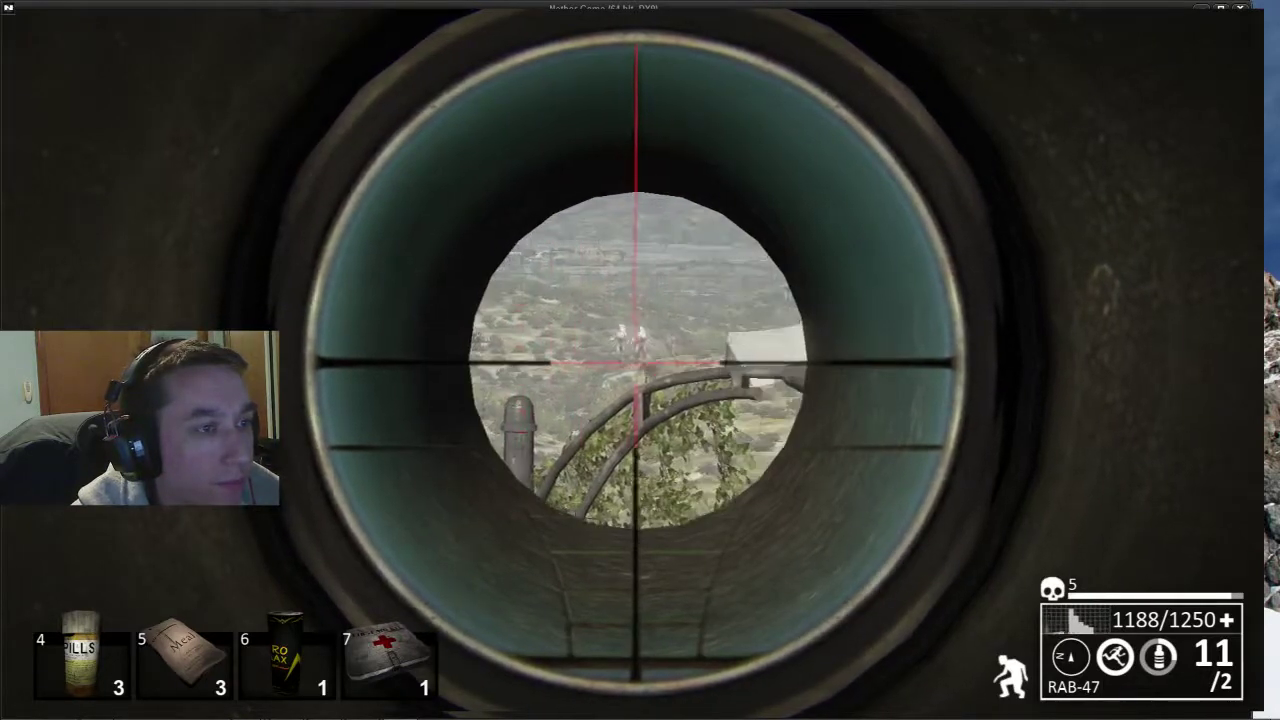
pyautogui.click(636, 363)
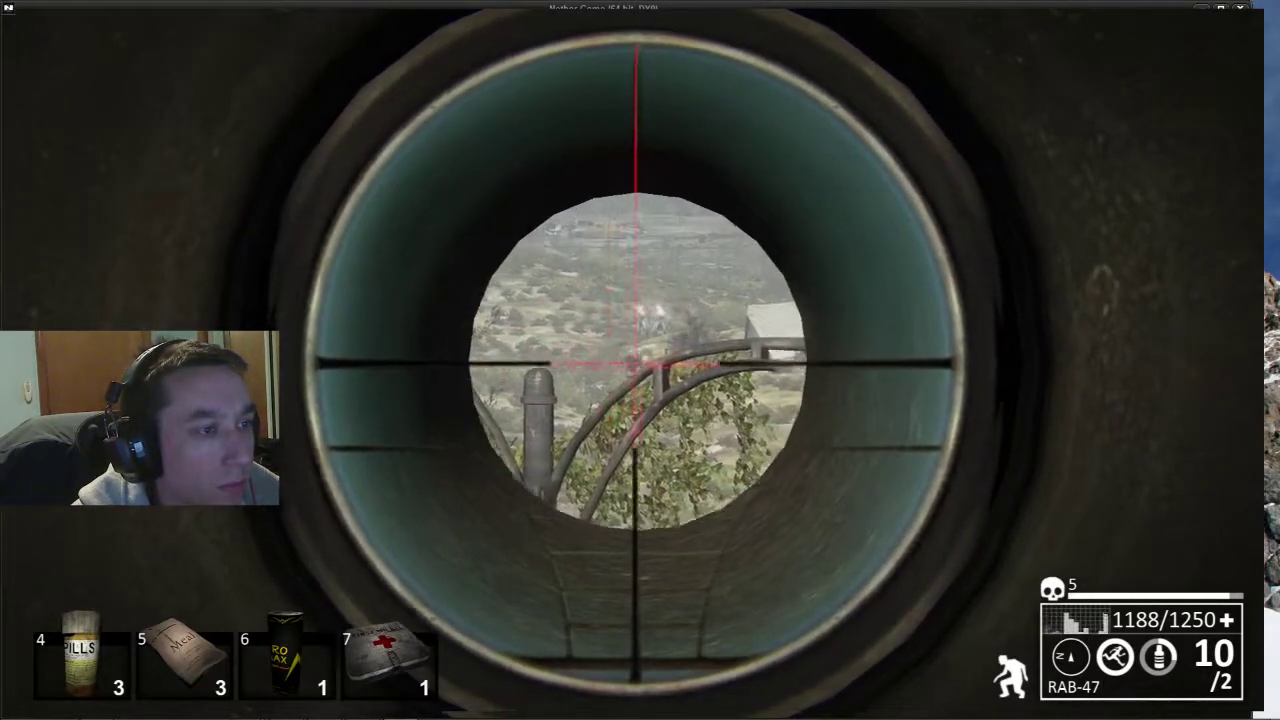
pyautogui.click(636, 363)
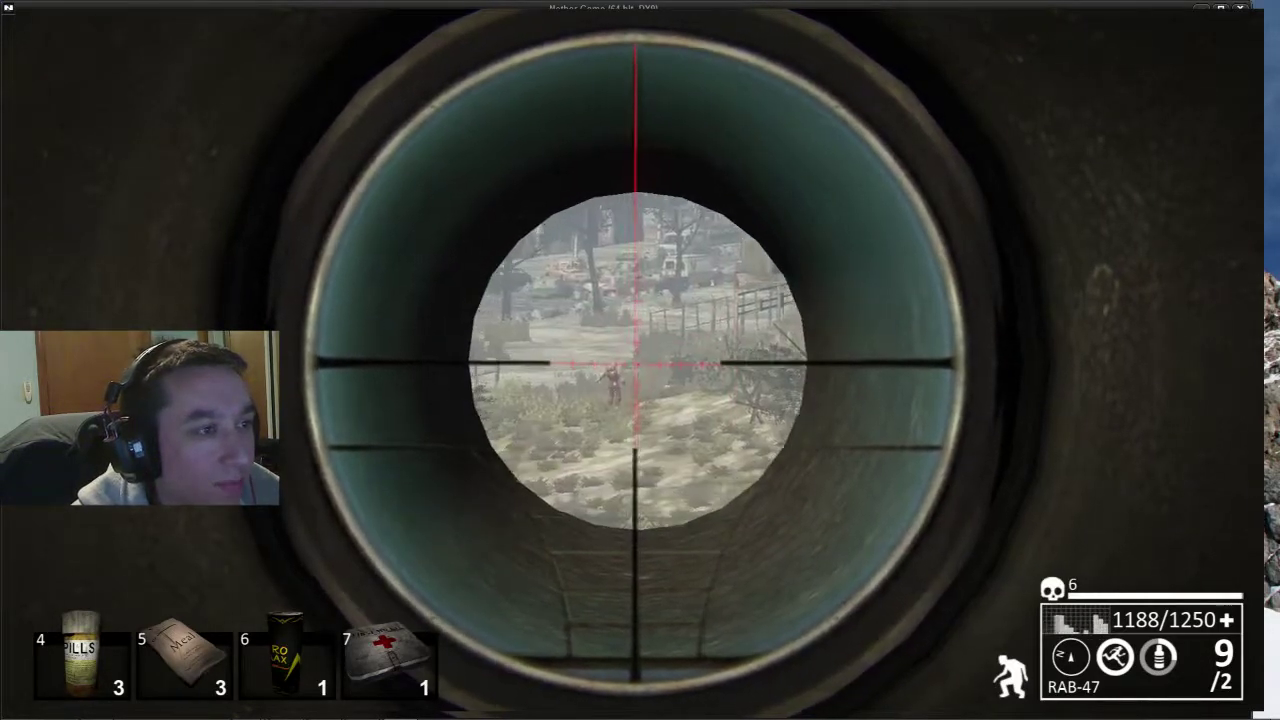
pyautogui.rightClick(640, 360)
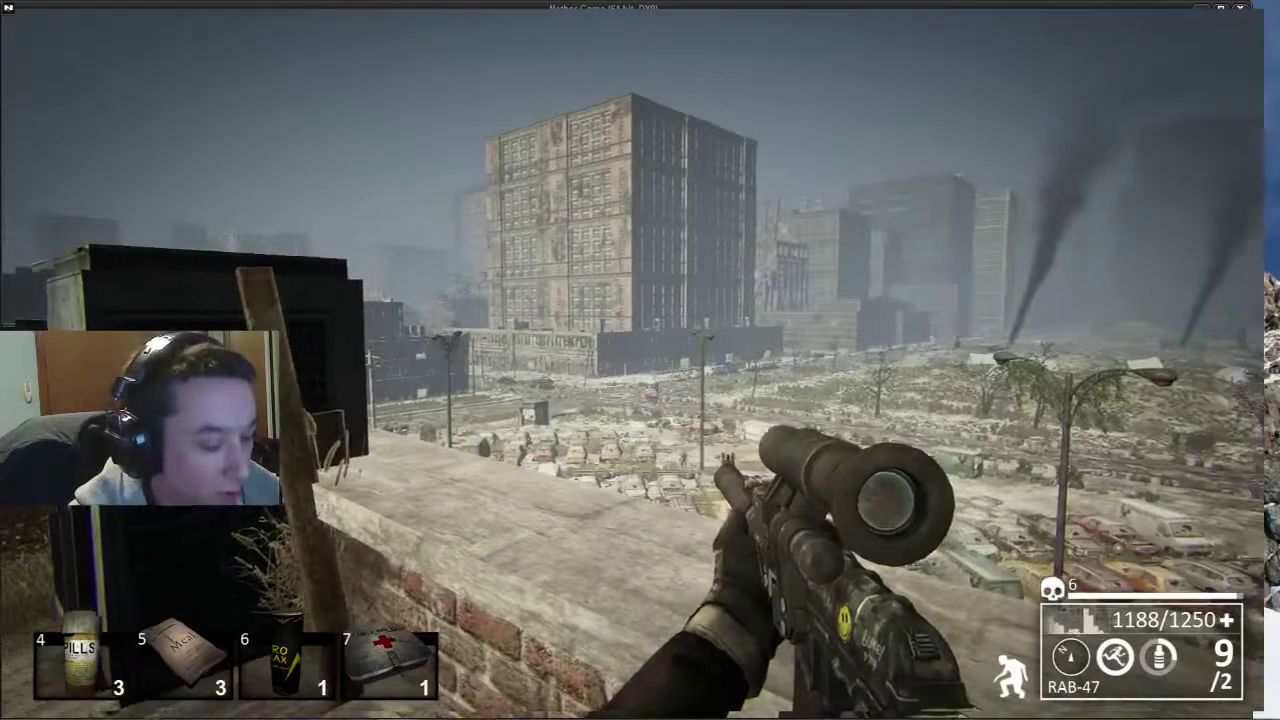
# - Reload, then unload the RAB-47 magazine into the backpack from the inventory
pyautogui.press('r')
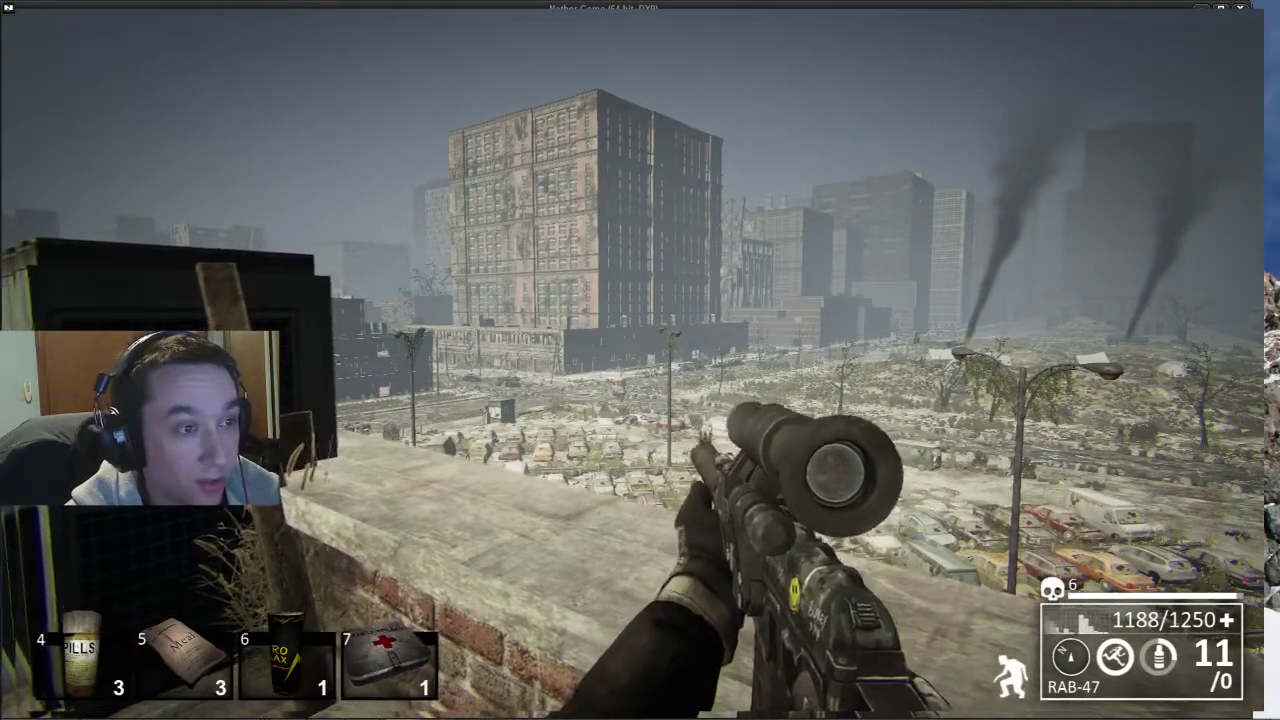
pyautogui.press('Tab')
pyautogui.rightClick(1000, 385)
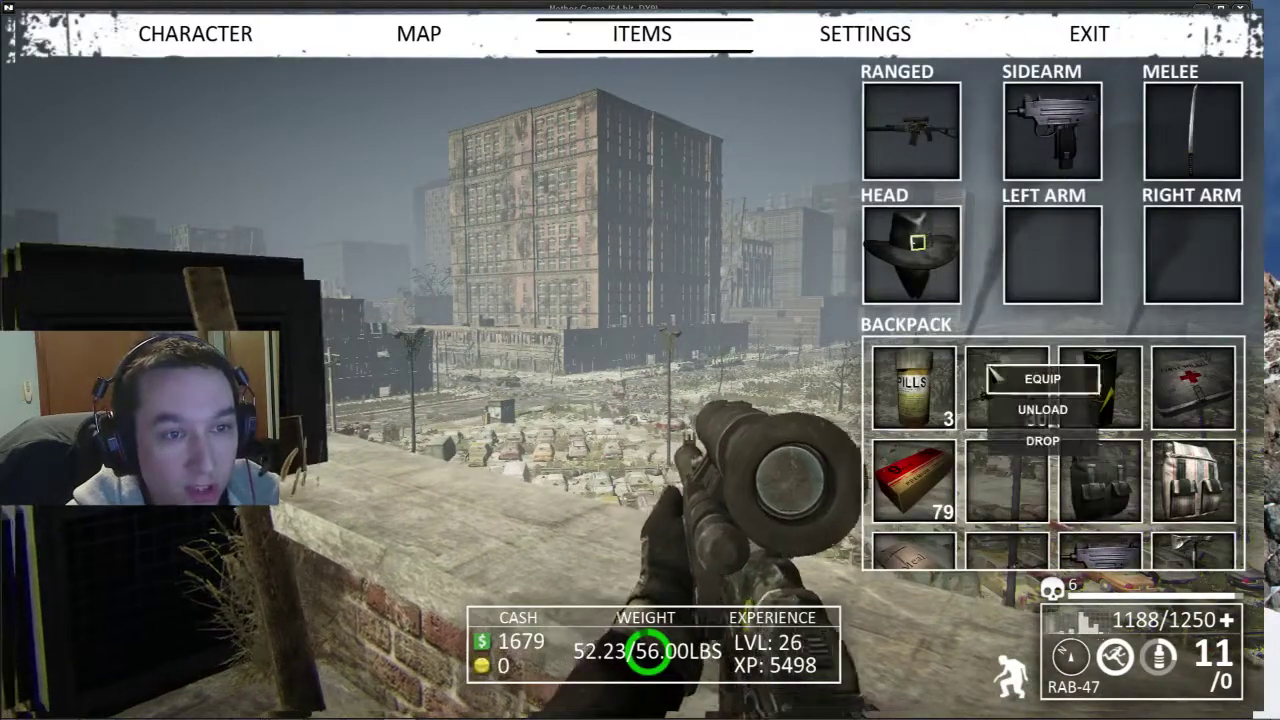
pyautogui.click(1022, 409)
pyautogui.scroll(-1, 1028, 425)
pyautogui.scroll(-1, 1028, 425)
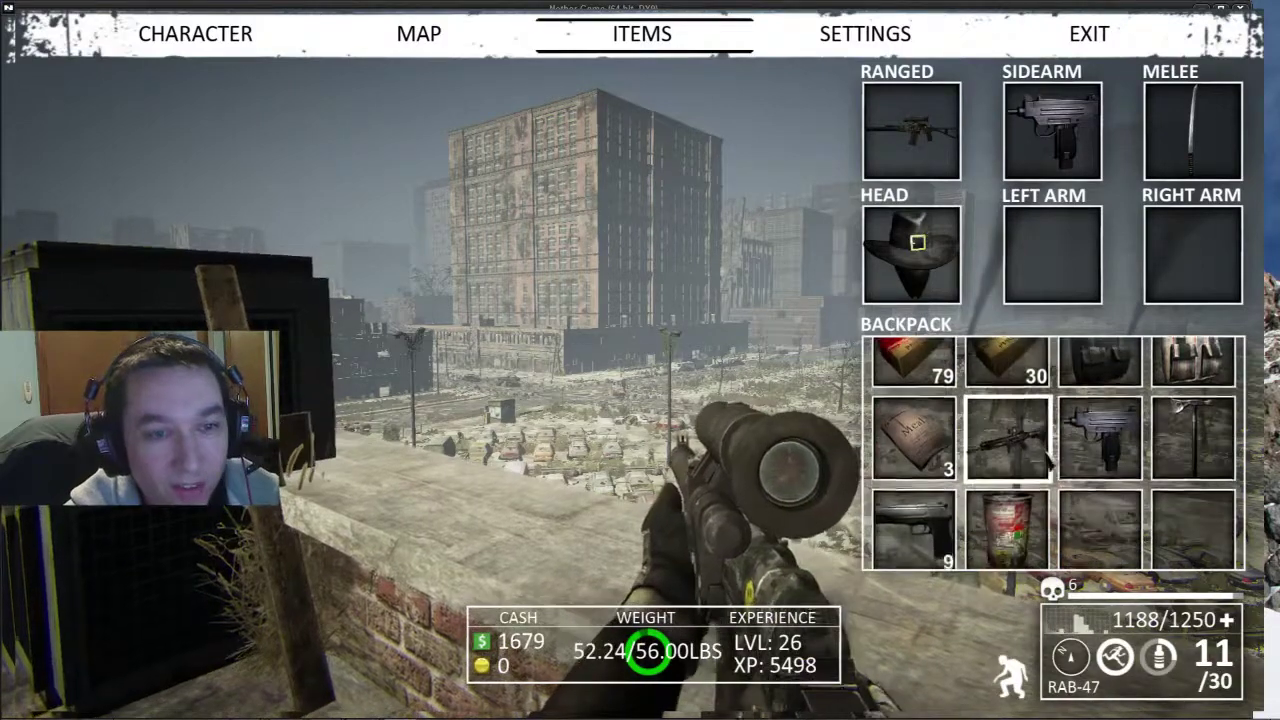
pyautogui.press('Tab')
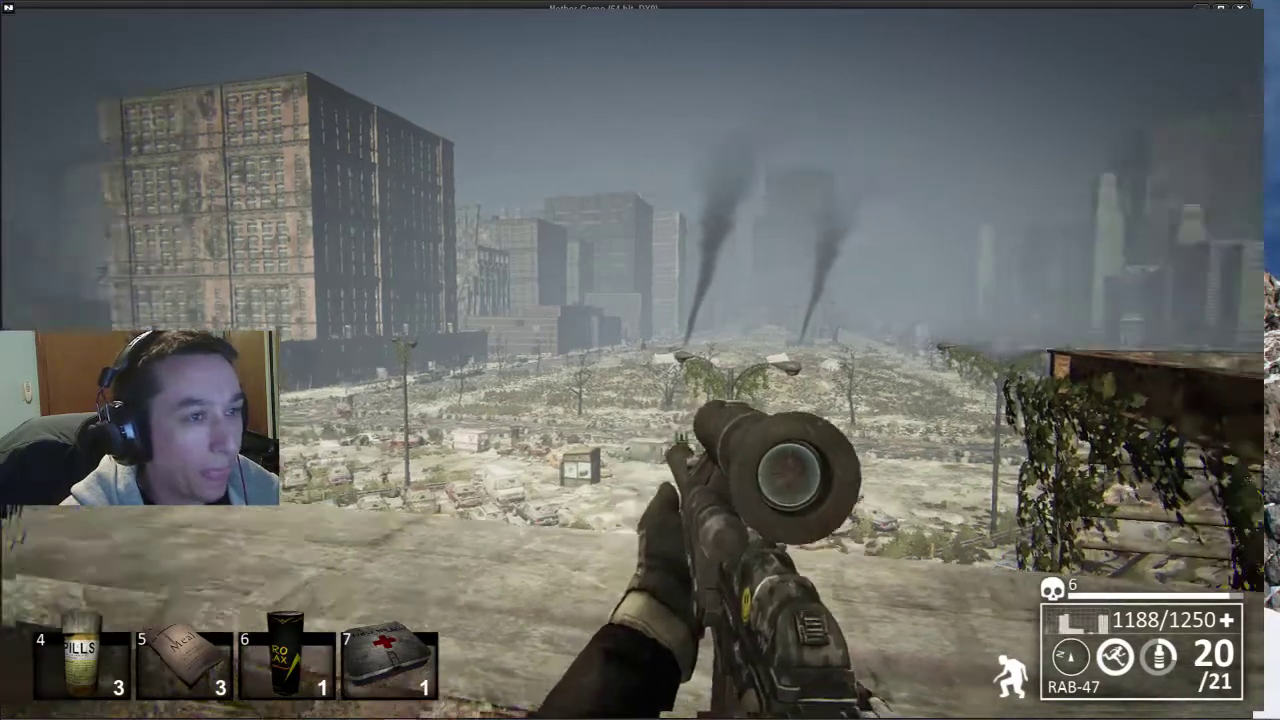
# - Check the scope and inventory, with the rifle now at 20 rounds and 21 reserve
pyautogui.rightClick(640, 360)
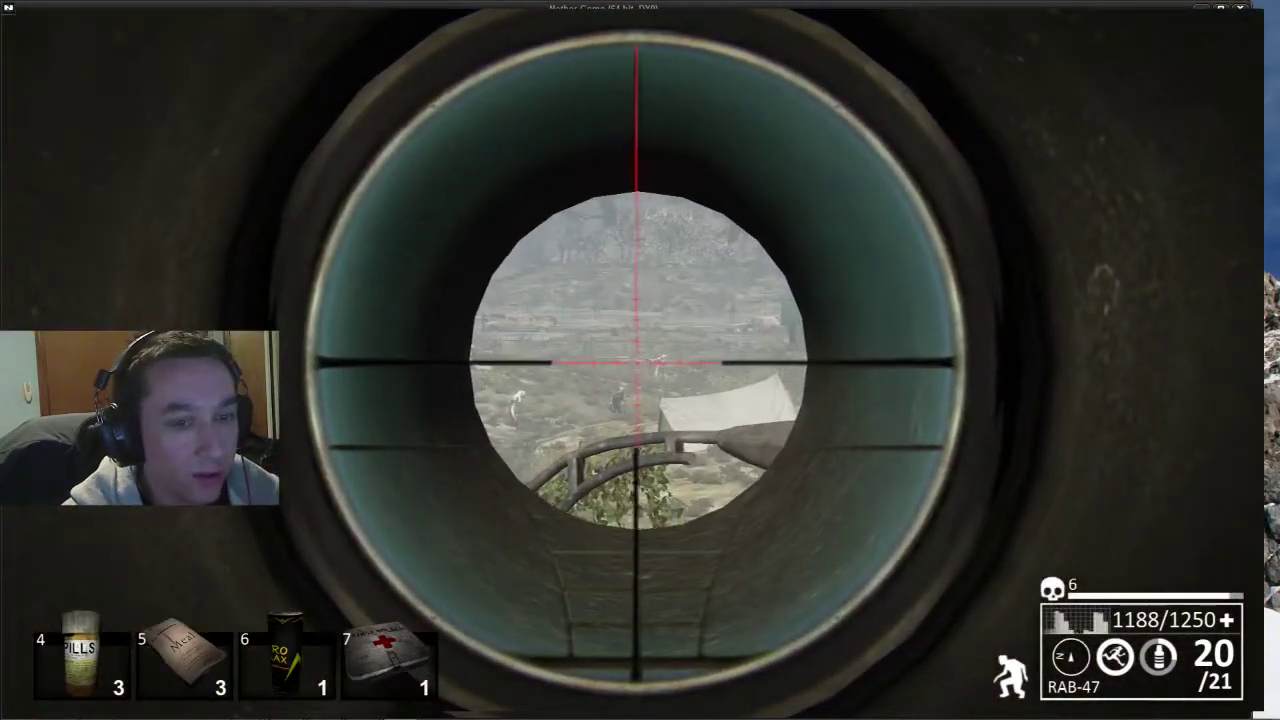
pyautogui.rightClick(640, 360)
pyautogui.press('Tab')
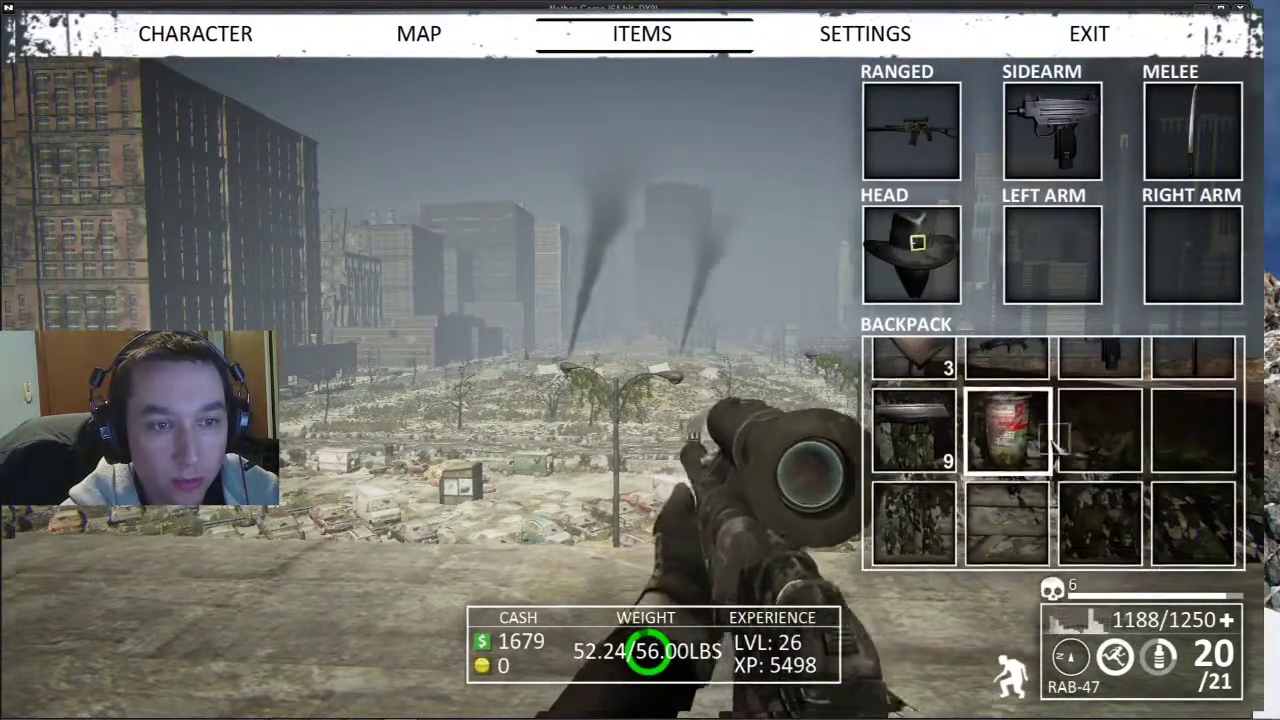
pyautogui.press('Tab')
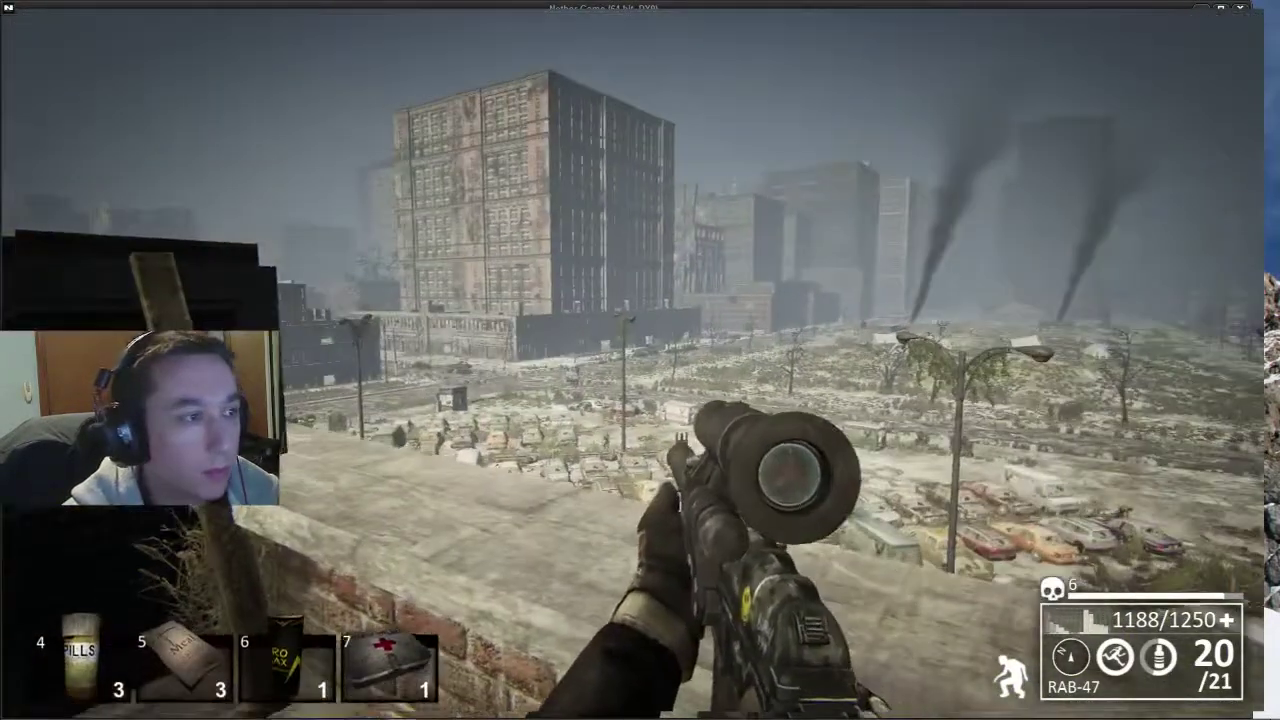
# - Climb over the brick wall onto the rooftop ledge and crouch
pyautogui.press('w')
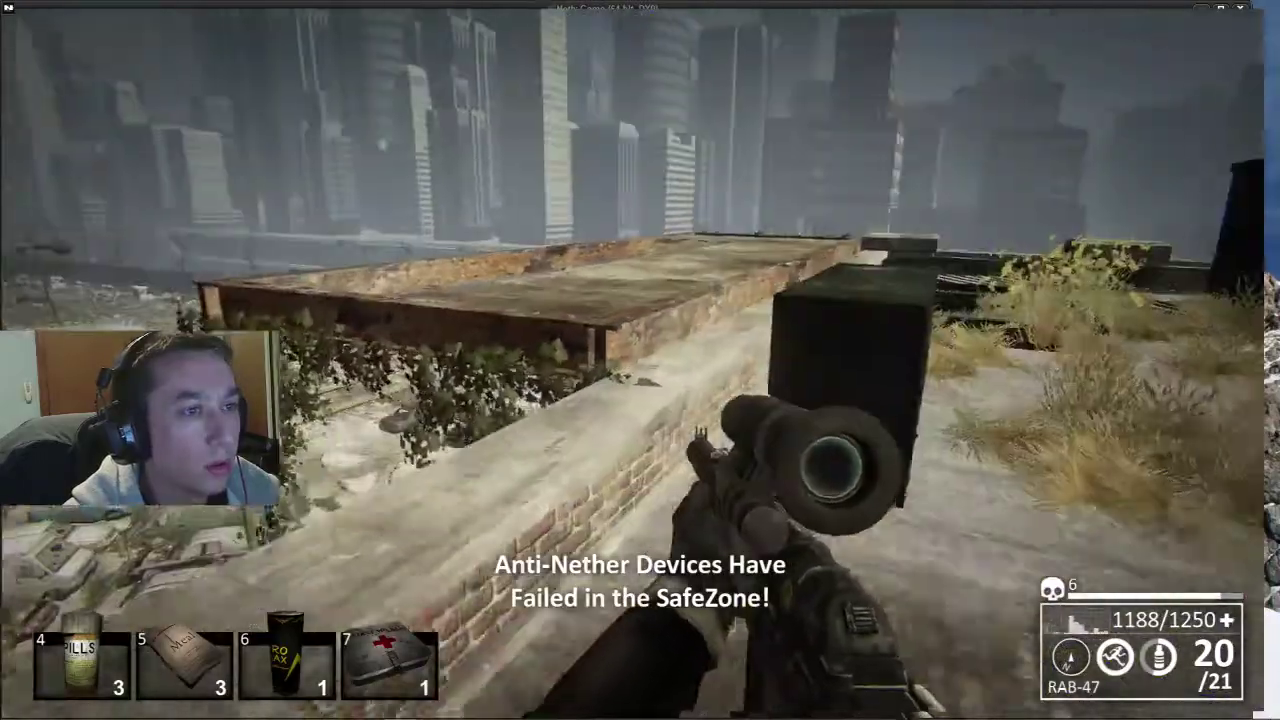
pyautogui.press('space')
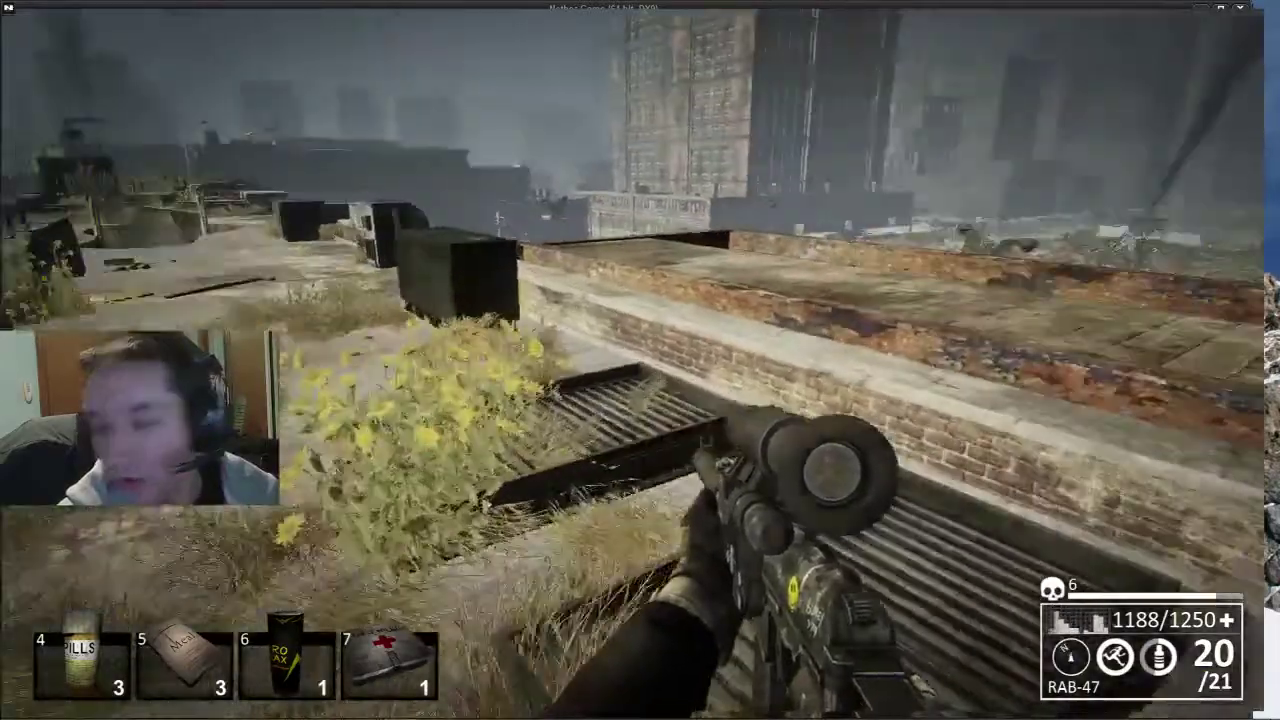
pyautogui.press('space')
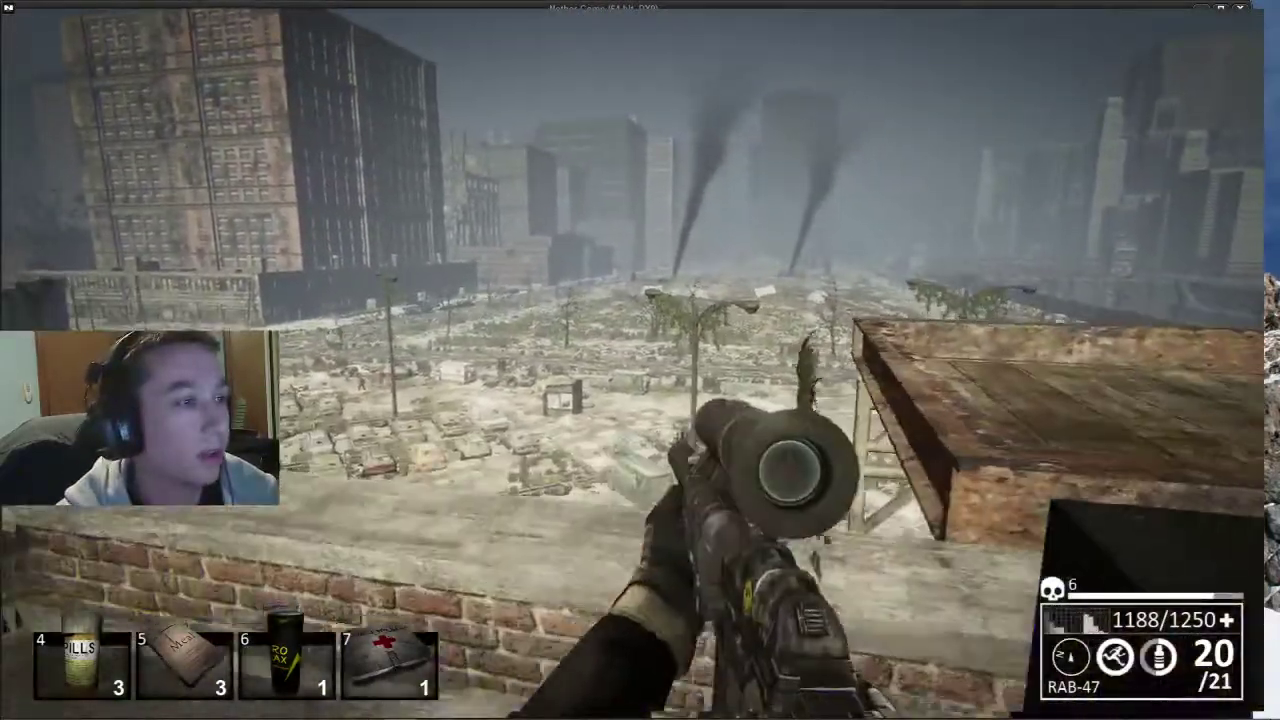
pyautogui.press('w')
pyautogui.press('ctrl')
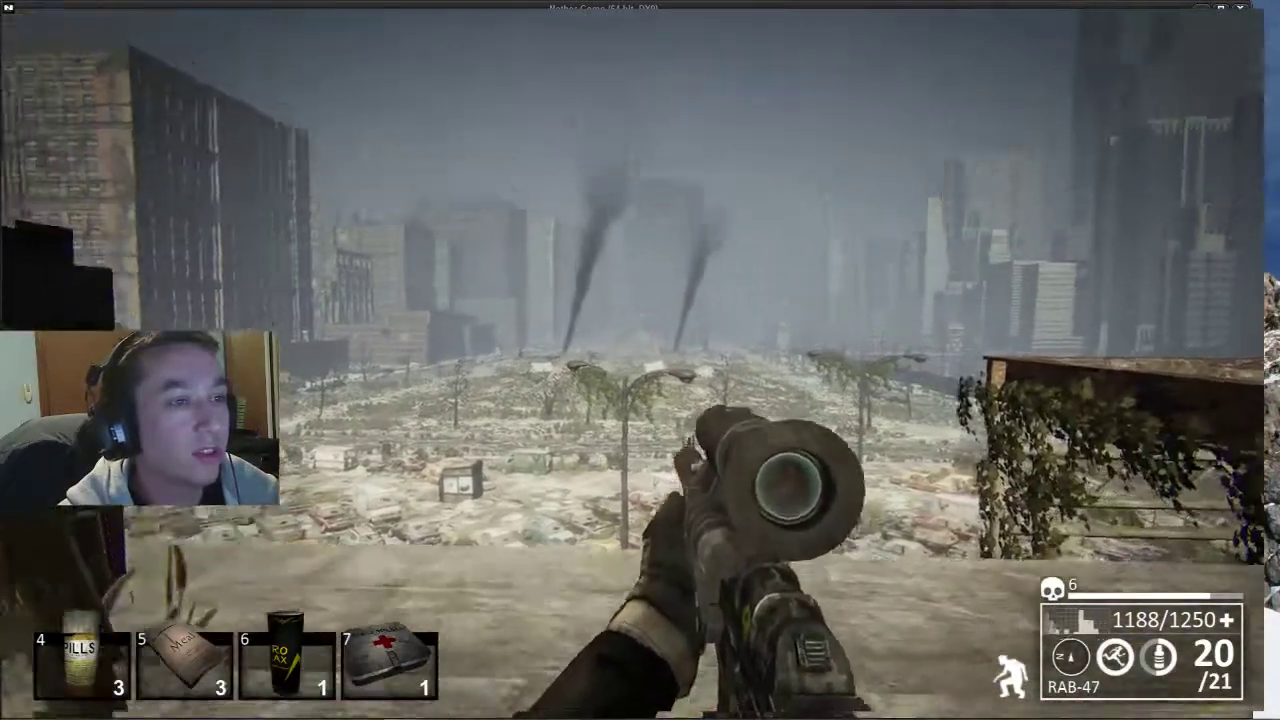
# - Scan the figures below through the RAB-47 scope several times
pyautogui.rightClick(640, 360)
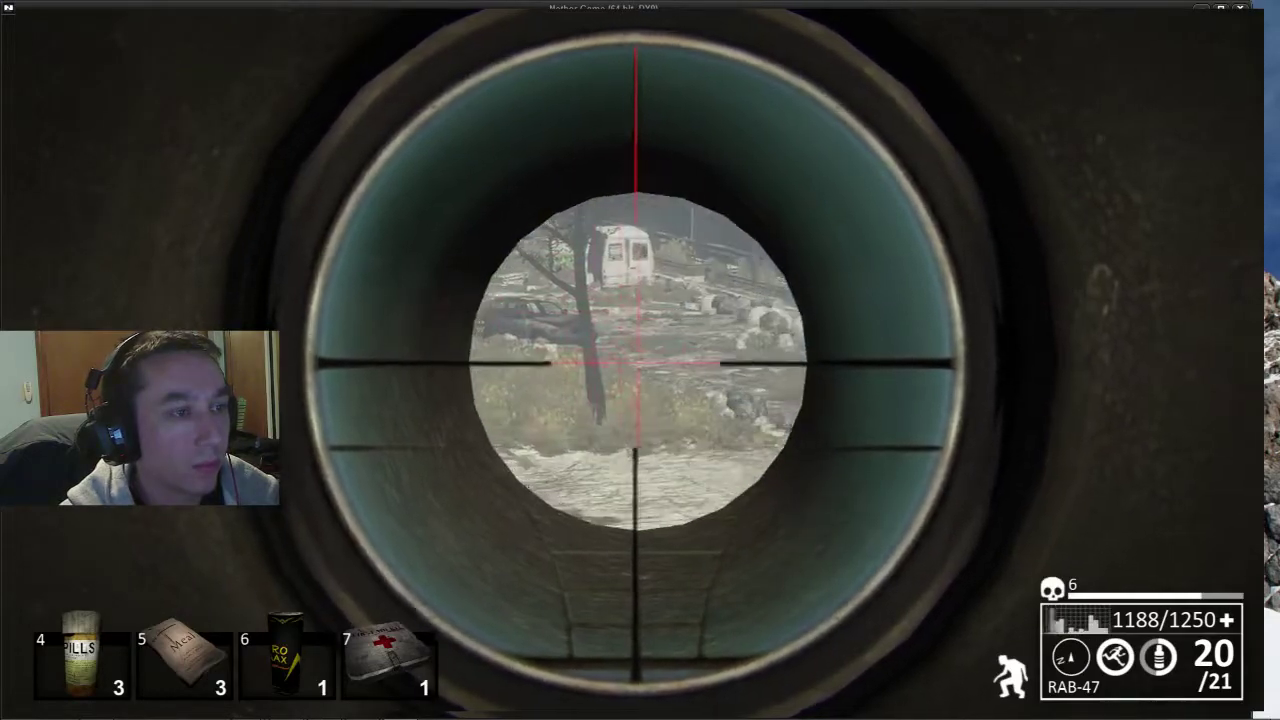
pyautogui.rightClick(640, 360)
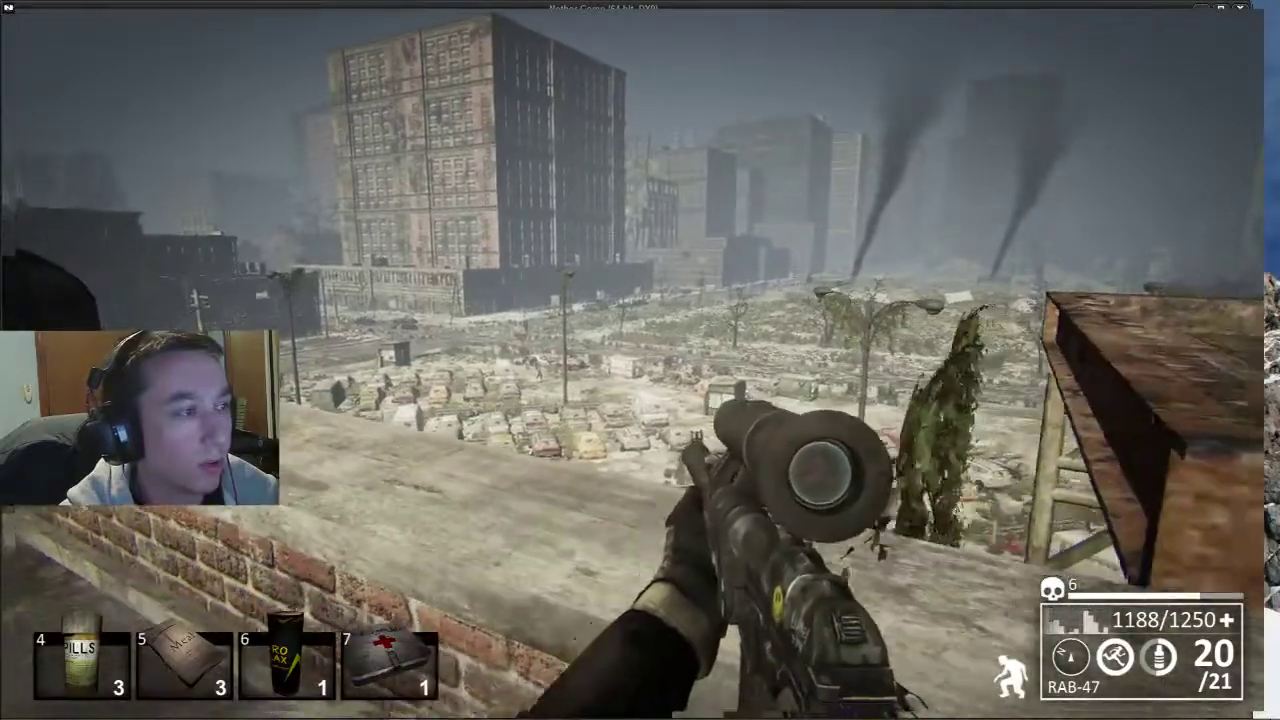
pyautogui.rightClick(640, 360)
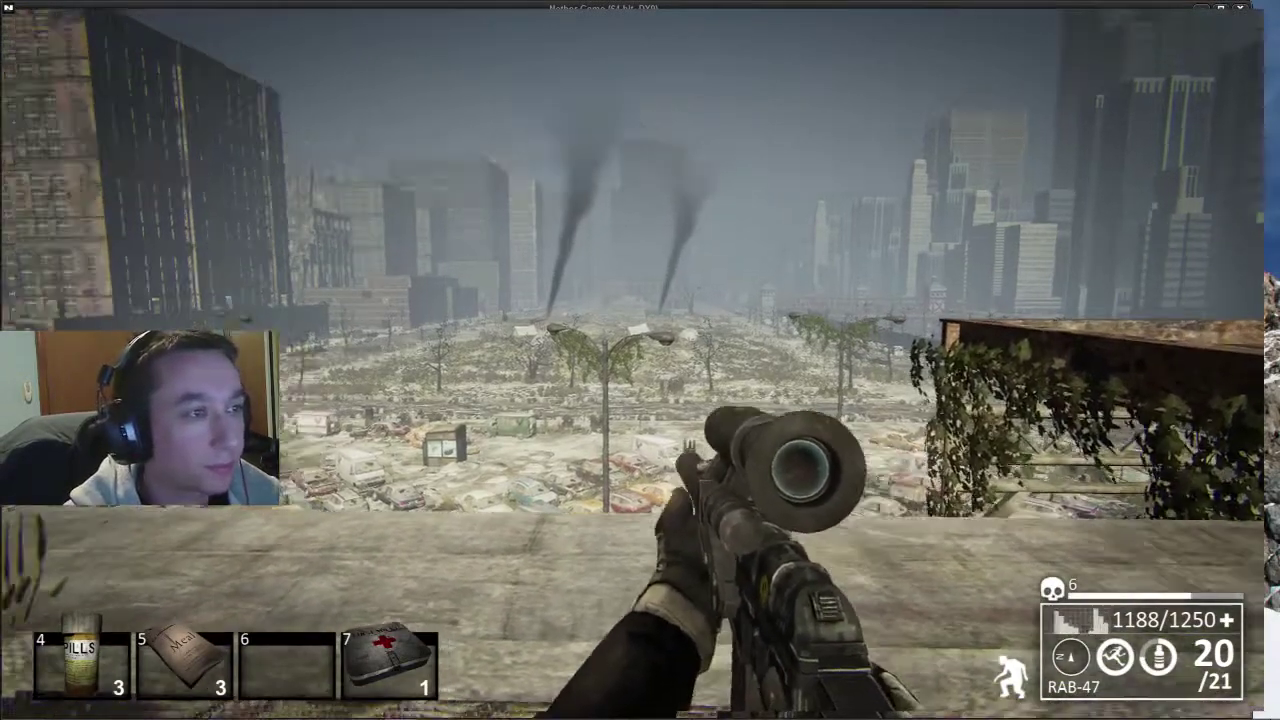
pyautogui.rightClick(640, 360)
pyautogui.rightClick(640, 360)
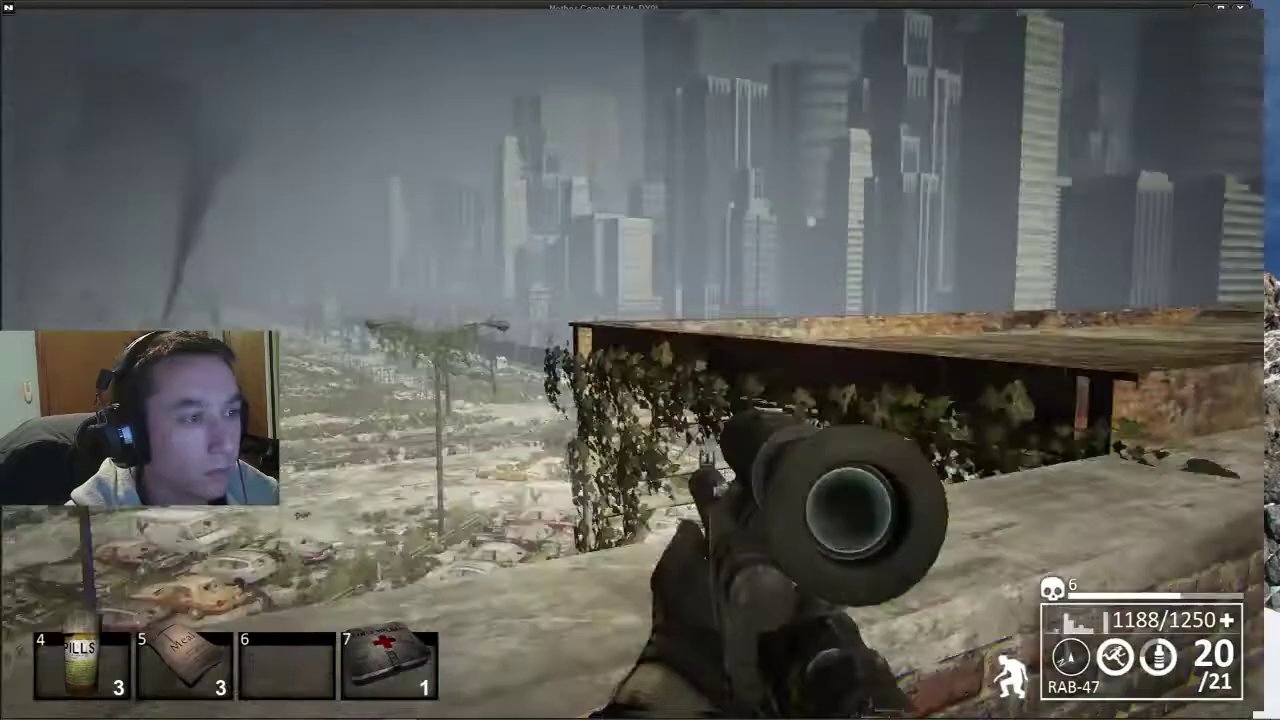
# - Swap to the HAZ-3 and back, snipe the target for kill 7, and crouch
pyautogui.press('2')
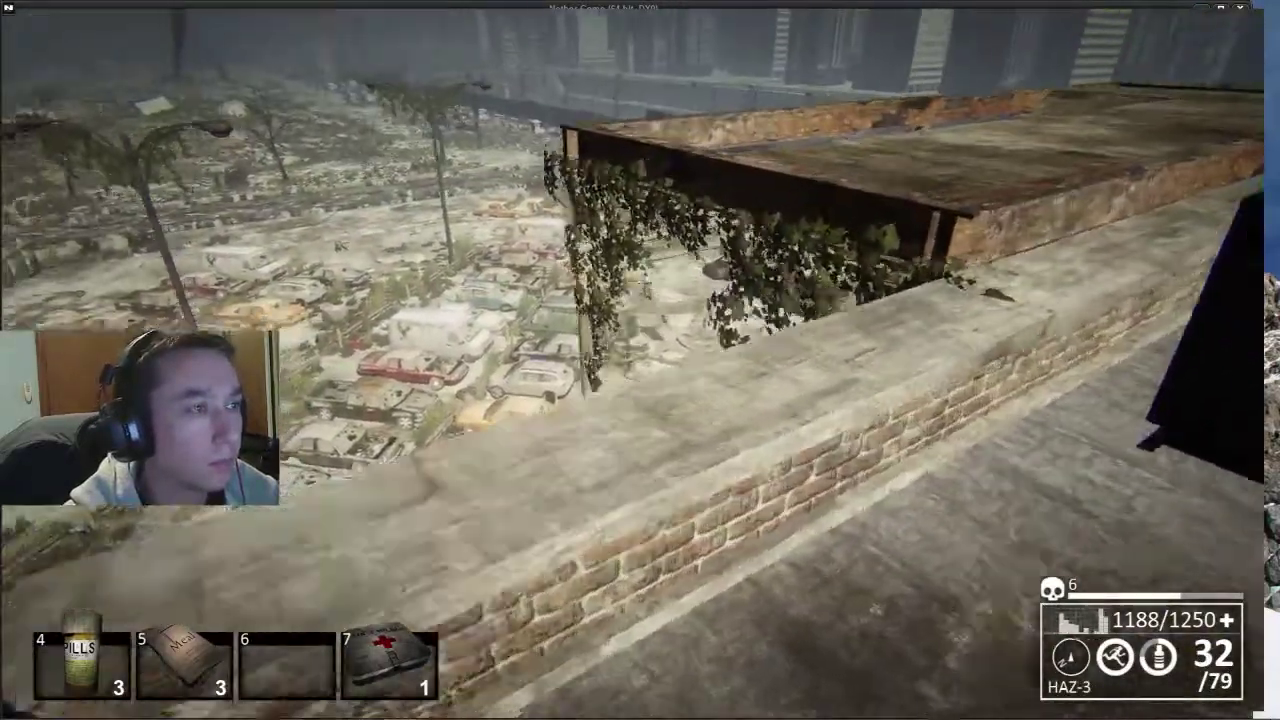
pyautogui.press('1')
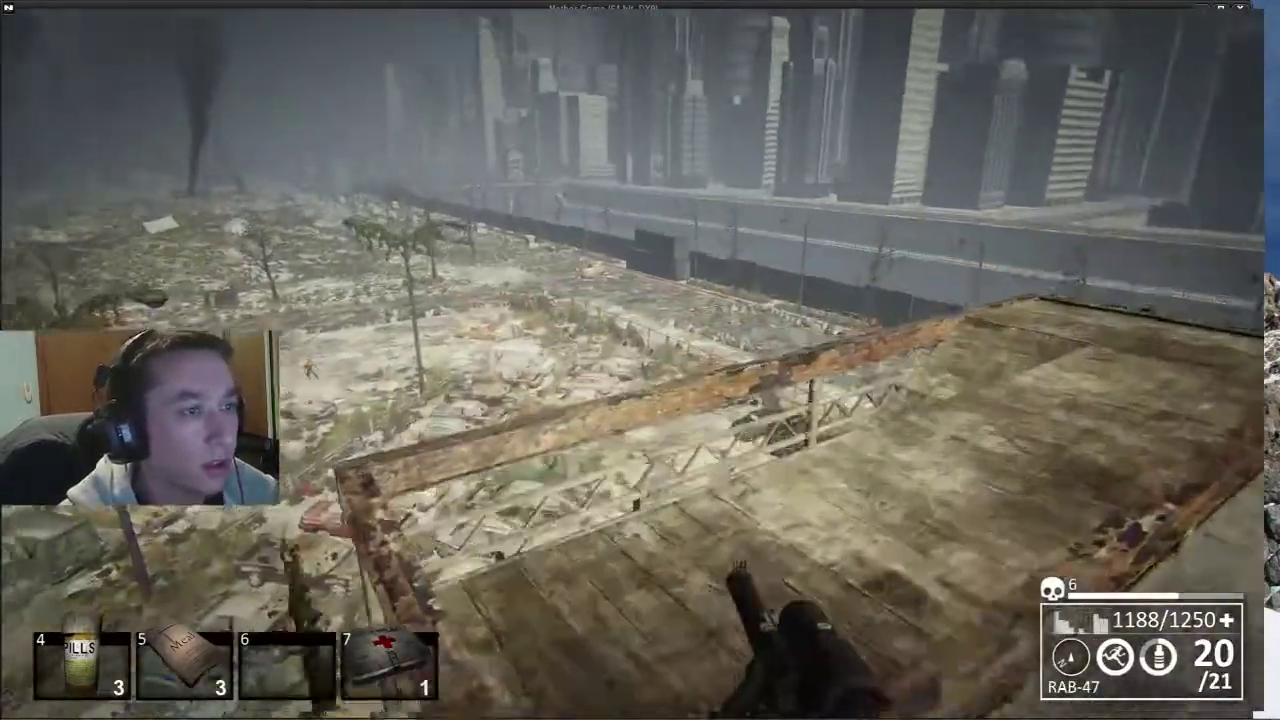
pyautogui.rightClick(640, 360)
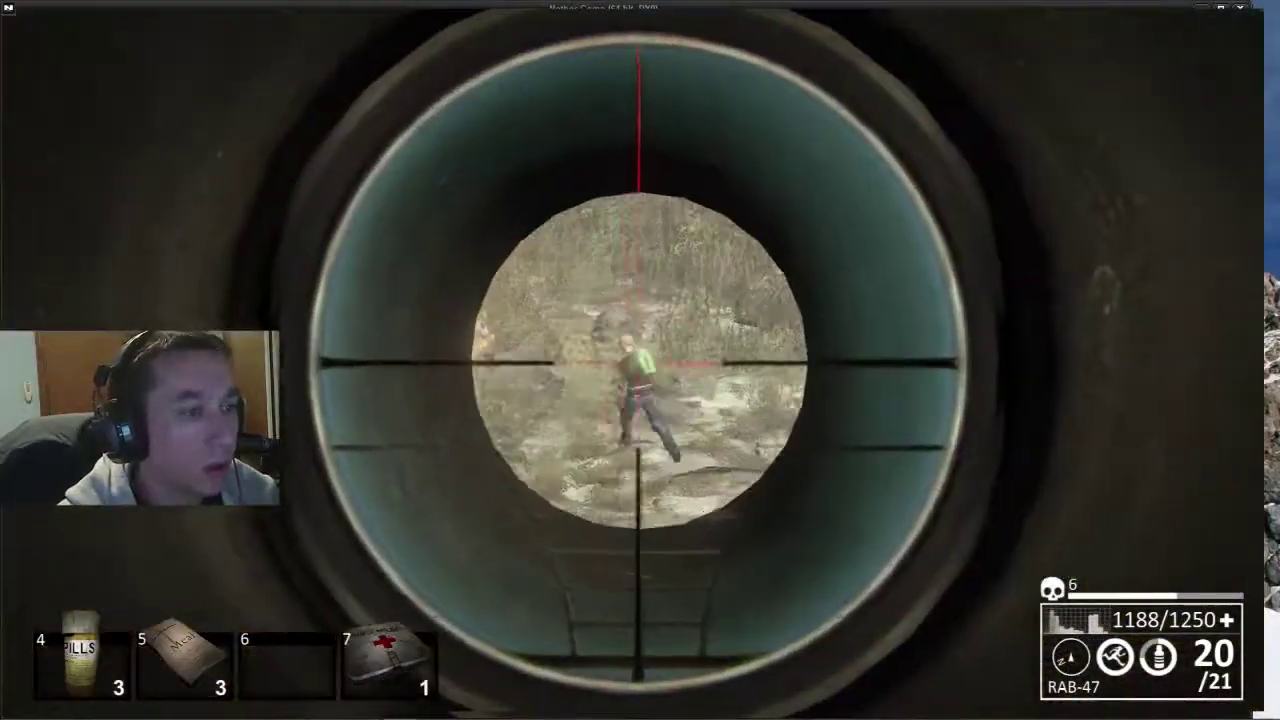
pyautogui.click(640, 360)
pyautogui.click(640, 360)
pyautogui.rightClick(640, 360)
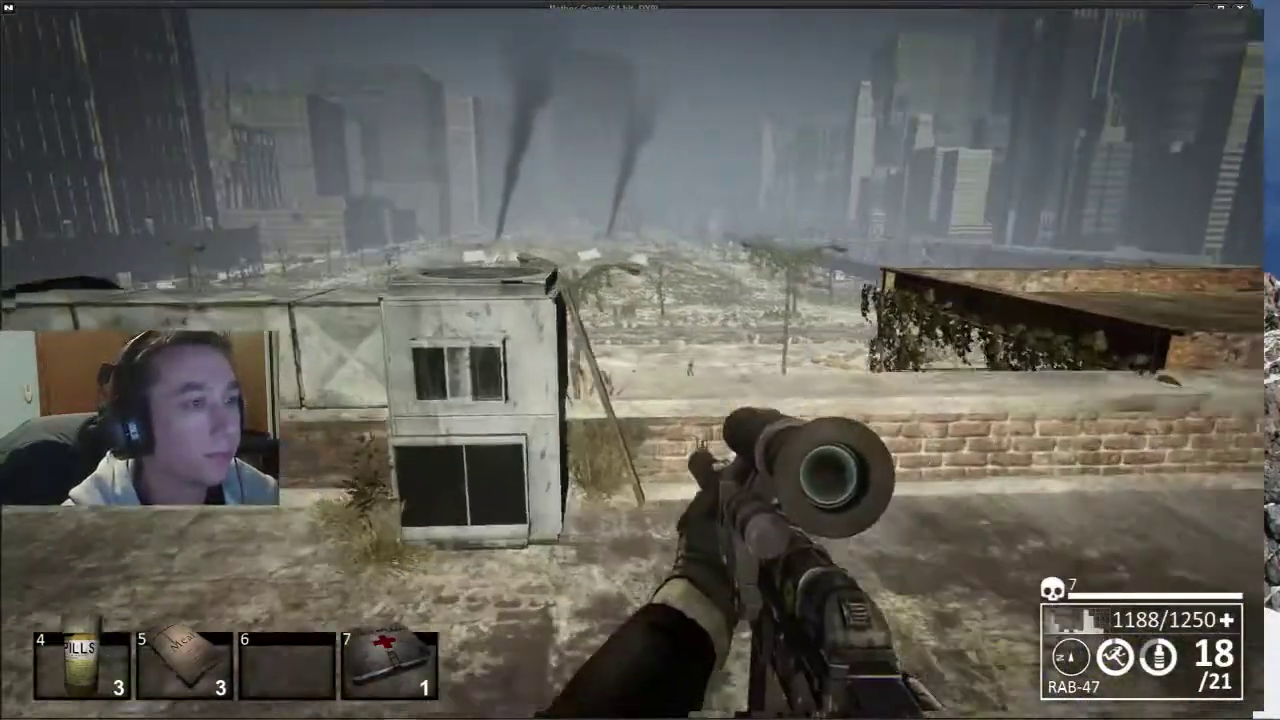
pyautogui.press('c')
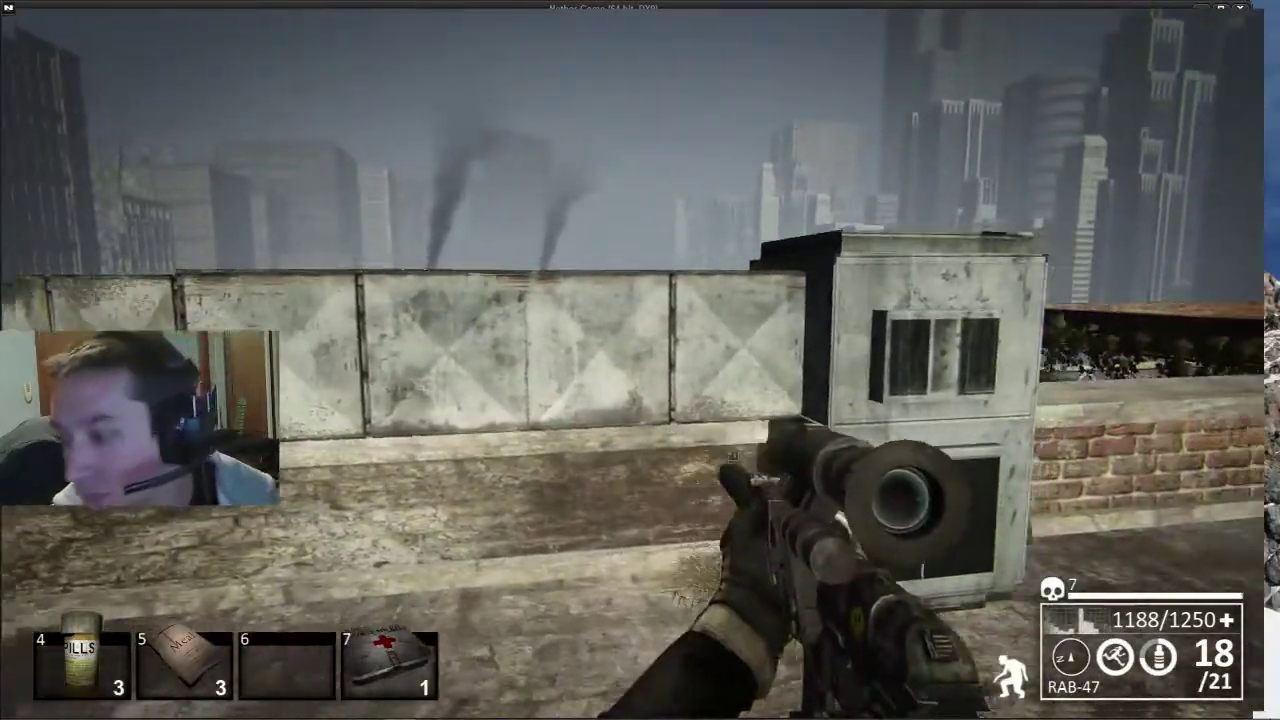
# - Reload the RAB-47 to 20/19 and scan the street and rooftops through the scope twice
pyautogui.press('r')
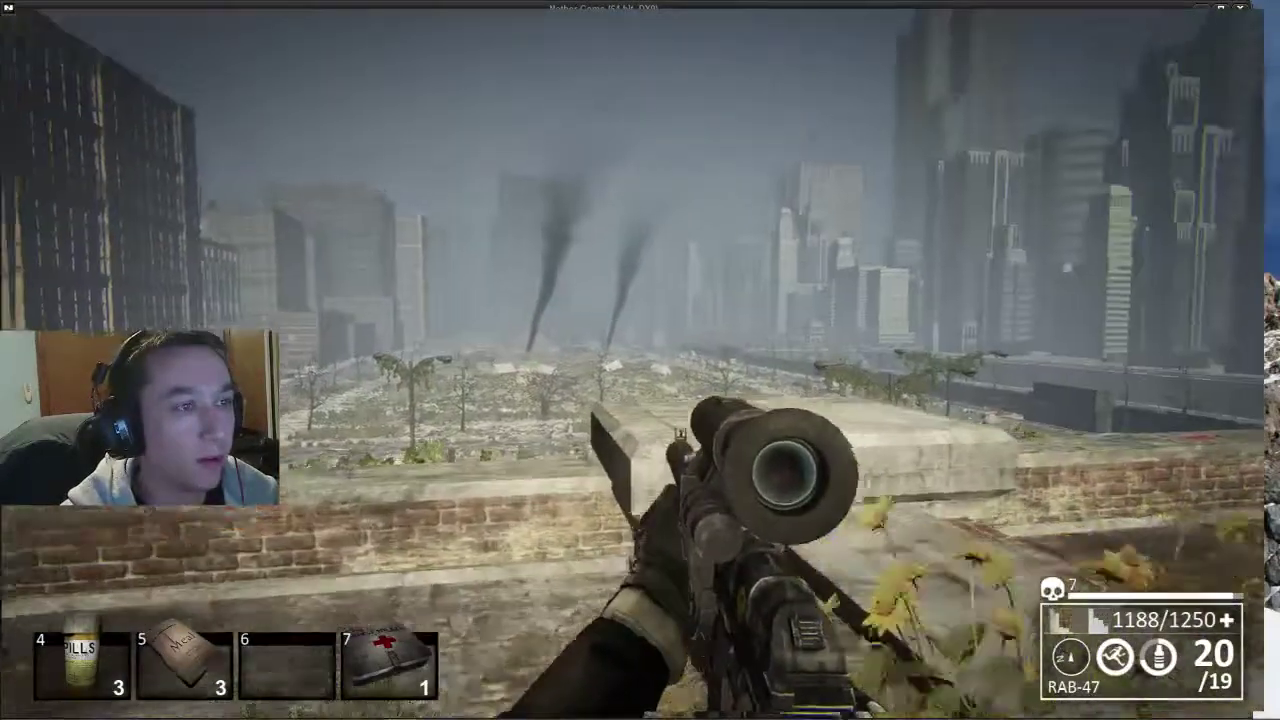
pyautogui.rightClick(640, 360)
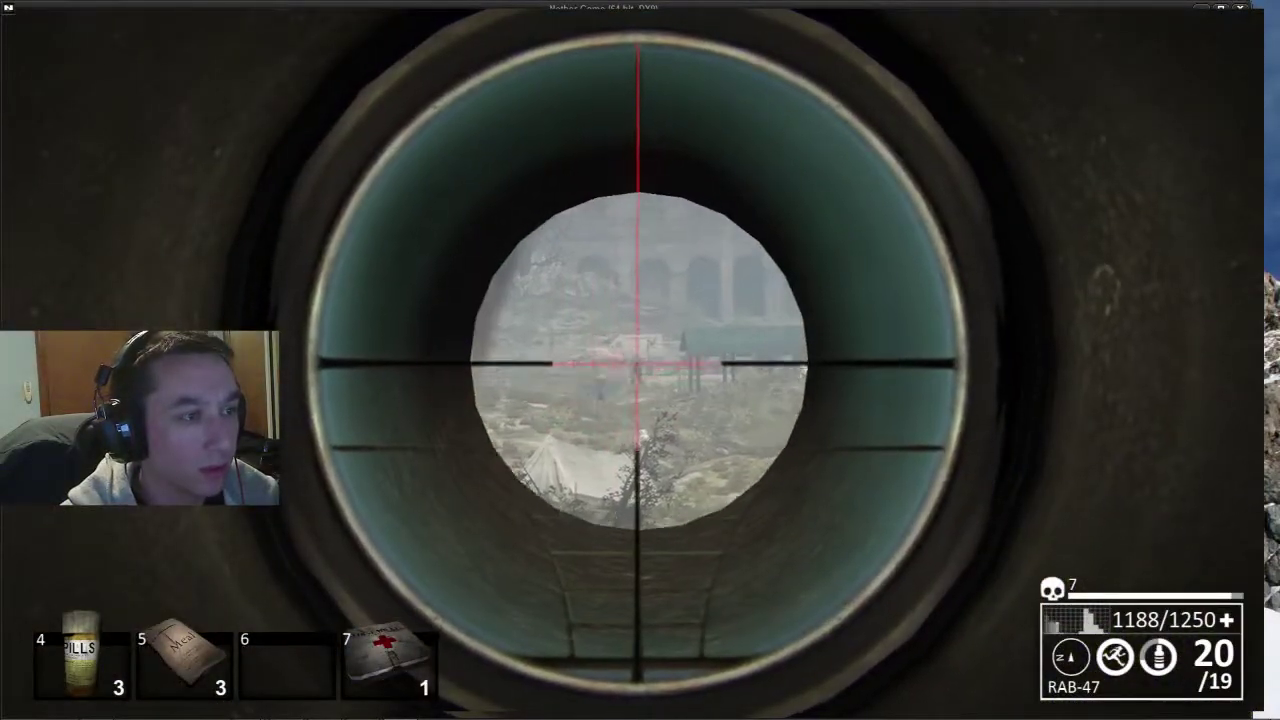
pyautogui.rightClick(640, 360)
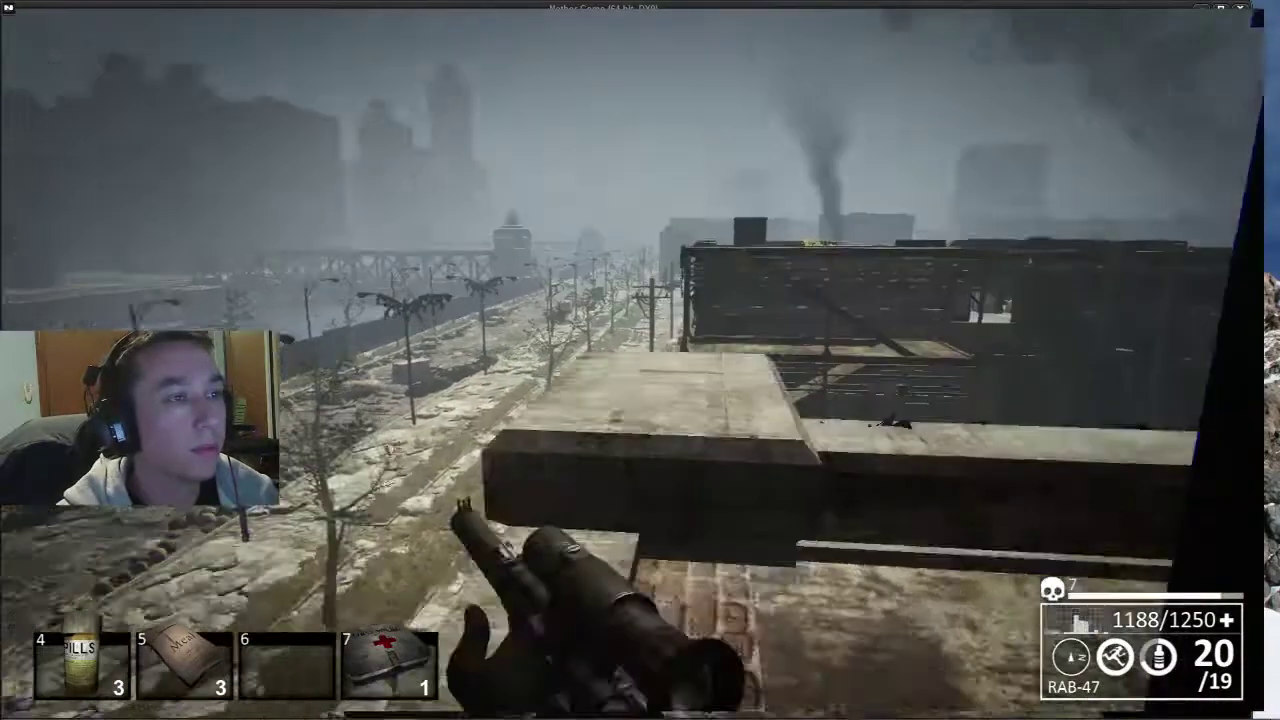
pyautogui.rightClick(640, 360)
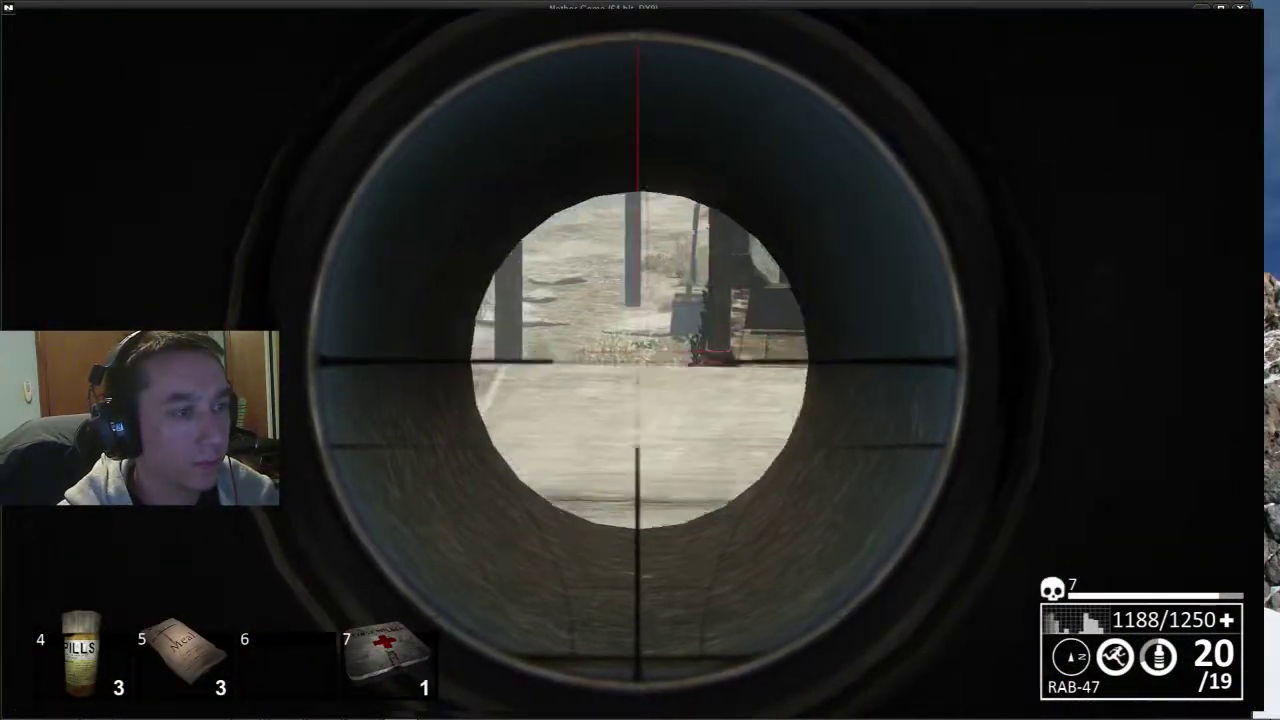
pyautogui.rightClick(640, 360)
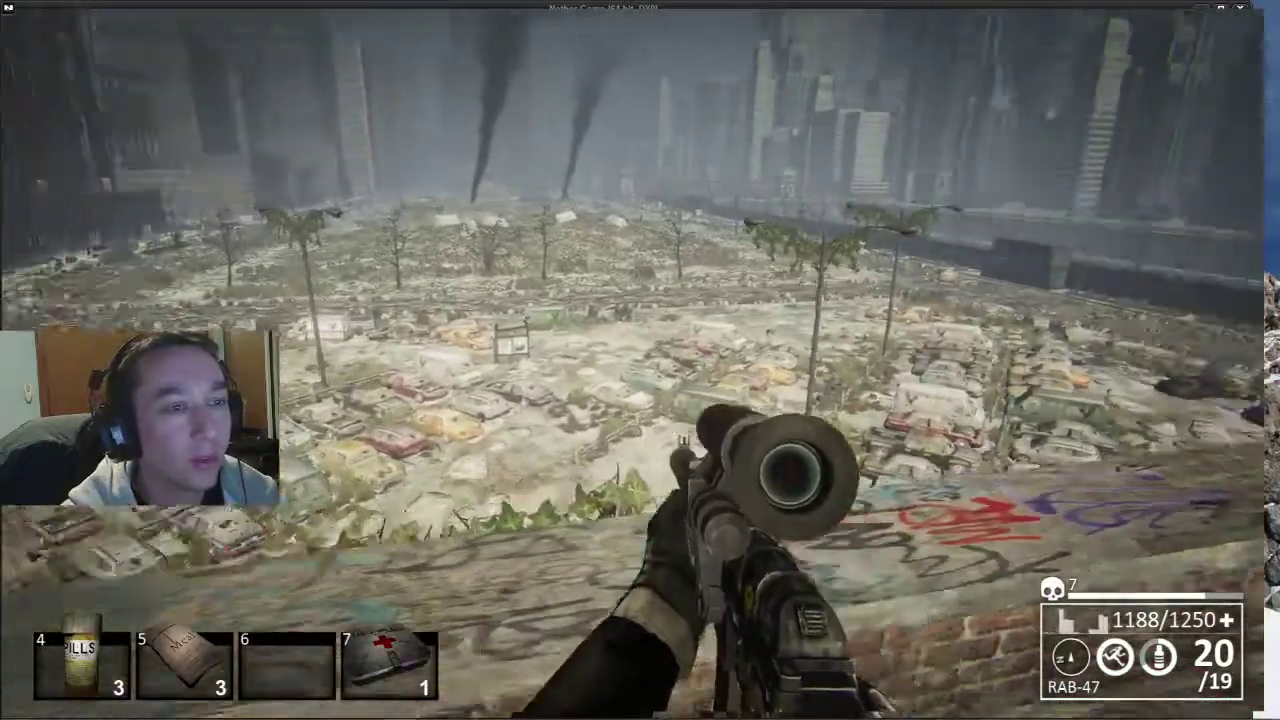
# - Glance at the car lot through the scope, crouch on the ledge, and scope in again
pyautogui.rightClick(640, 360)
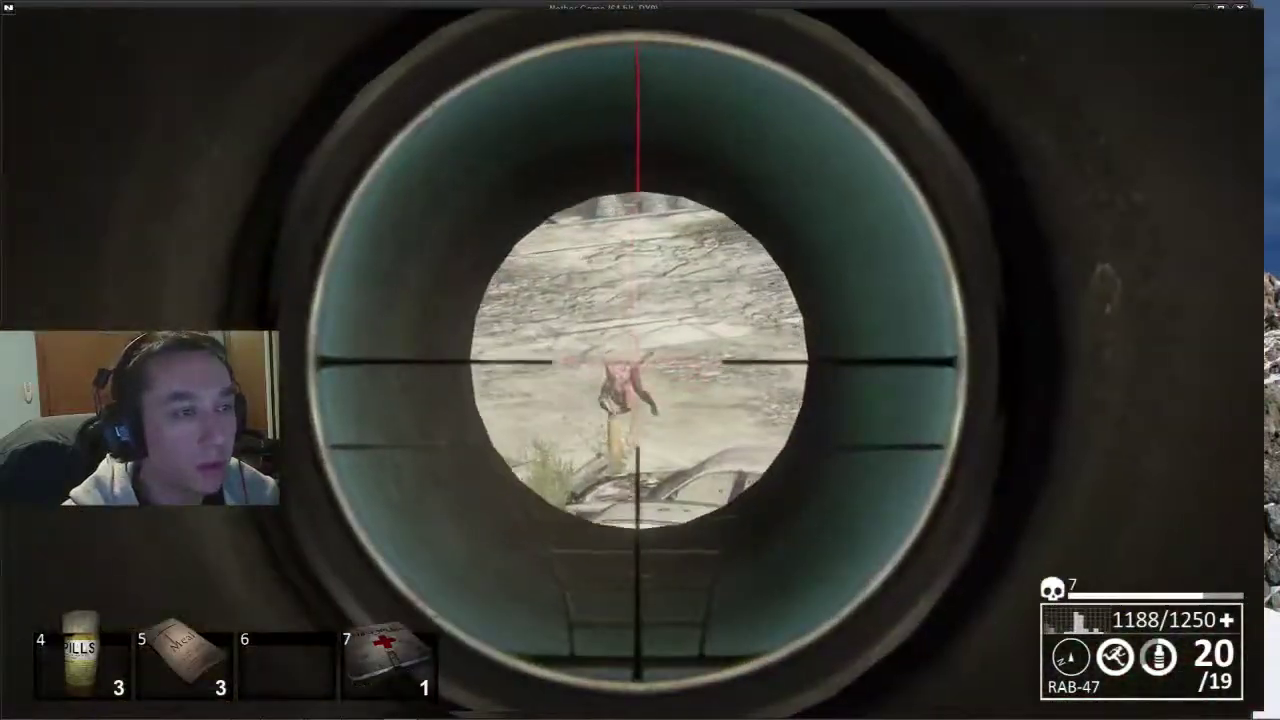
pyautogui.rightClick(640, 360)
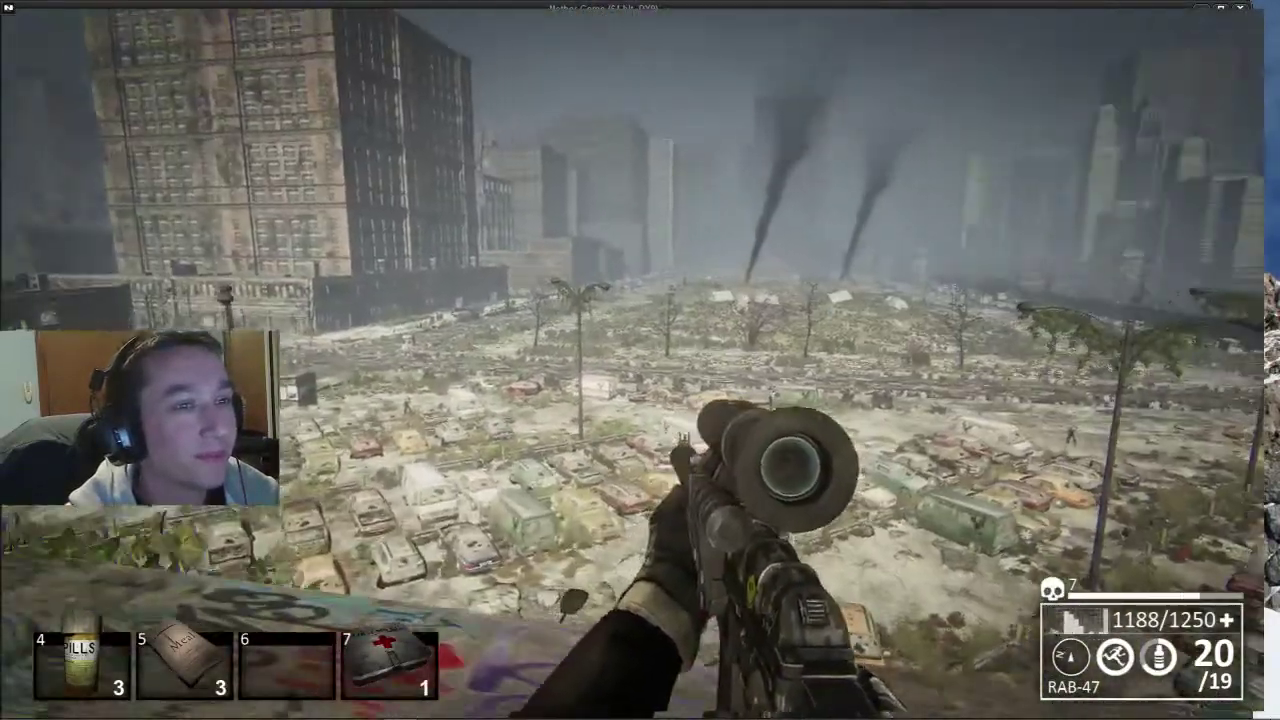
pyautogui.press('c')
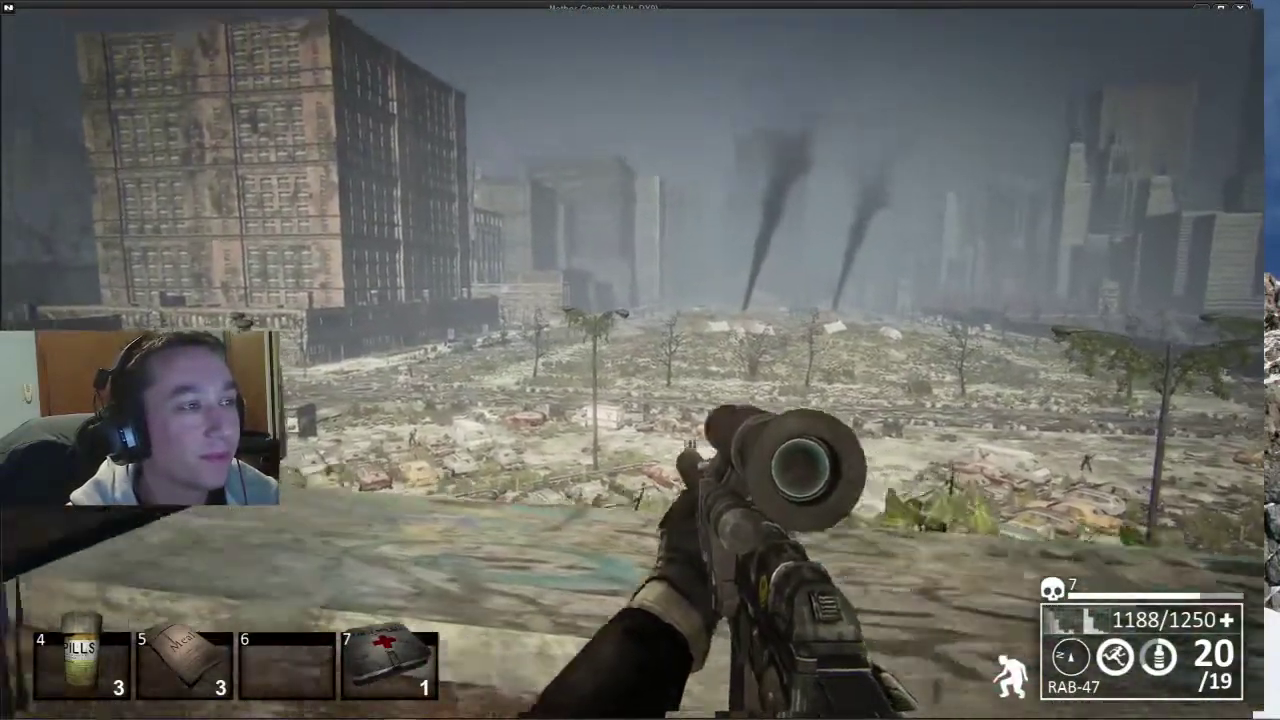
pyautogui.rightClick(640, 360)
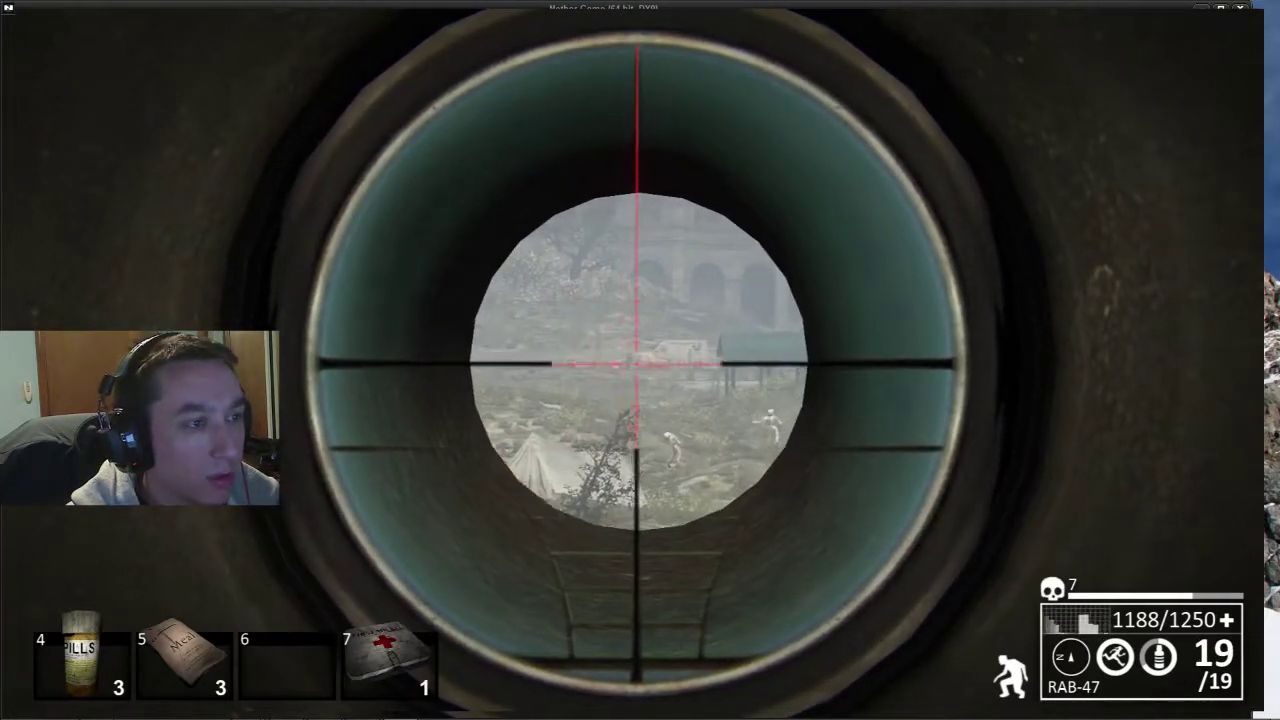
# - Fire a series of shots at the figures near the tent, then lower the rifle
pyautogui.click(640, 360)
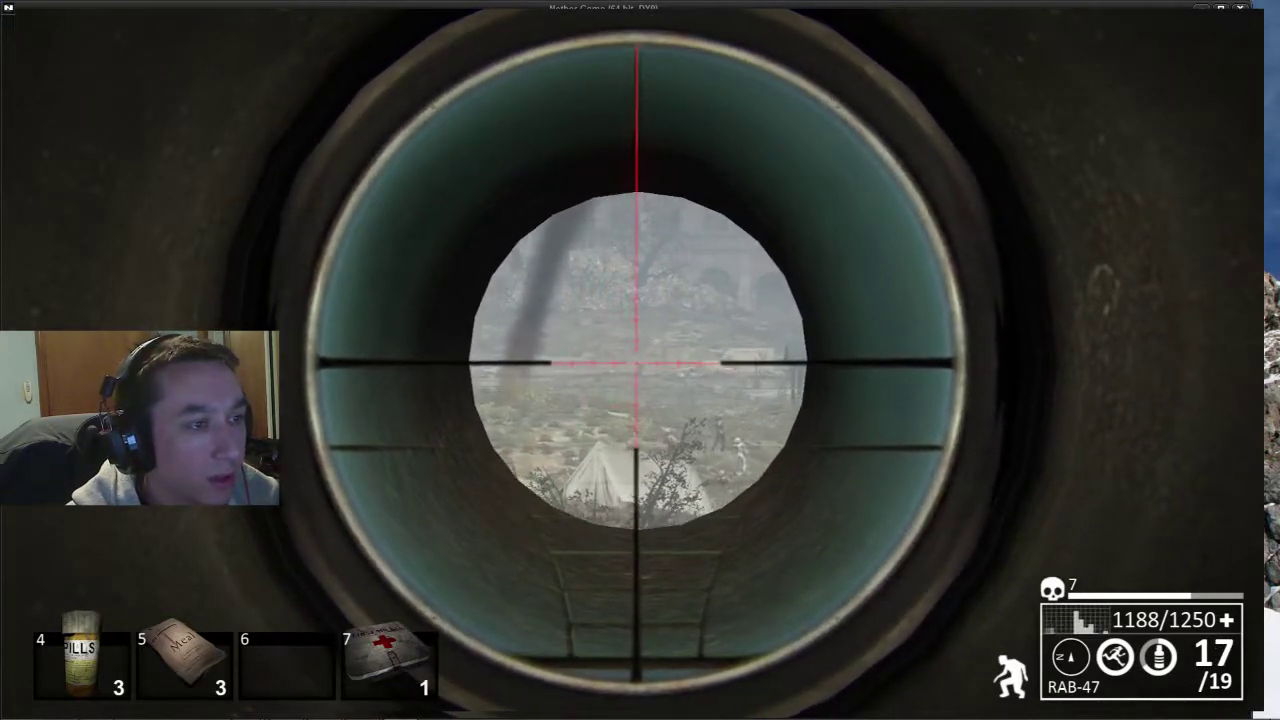
pyautogui.click(640, 360)
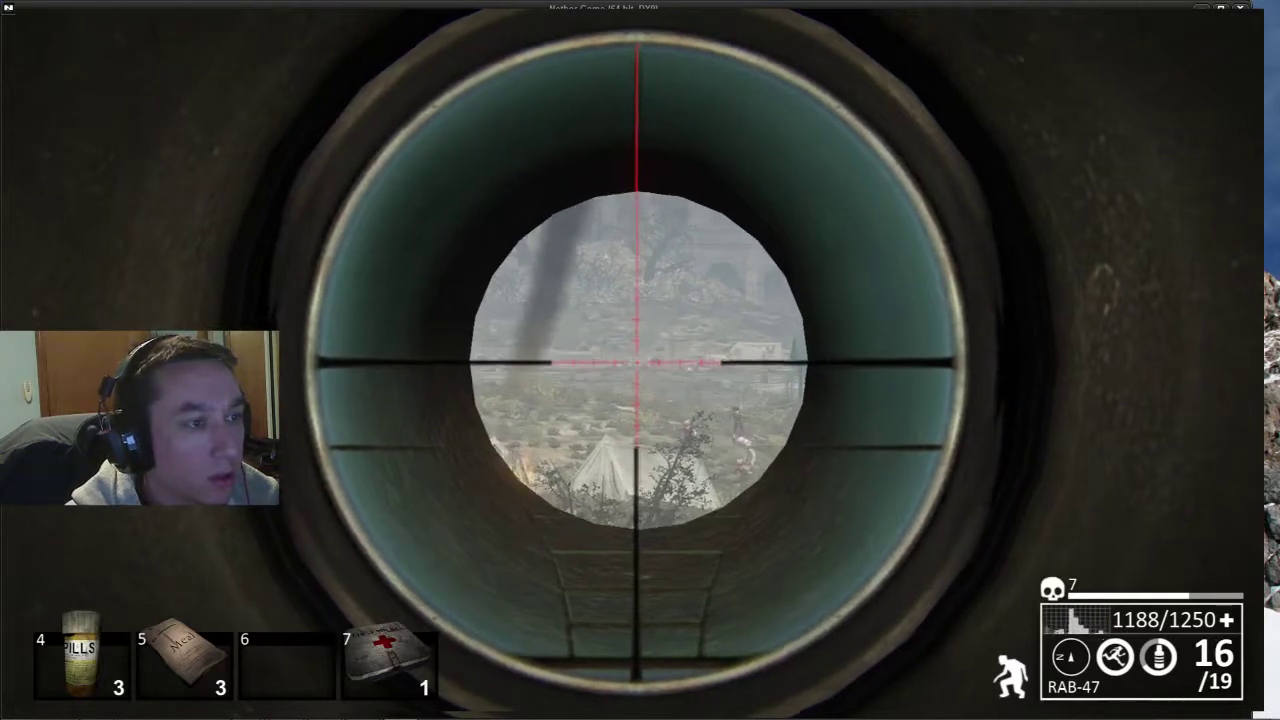
pyautogui.click(640, 360)
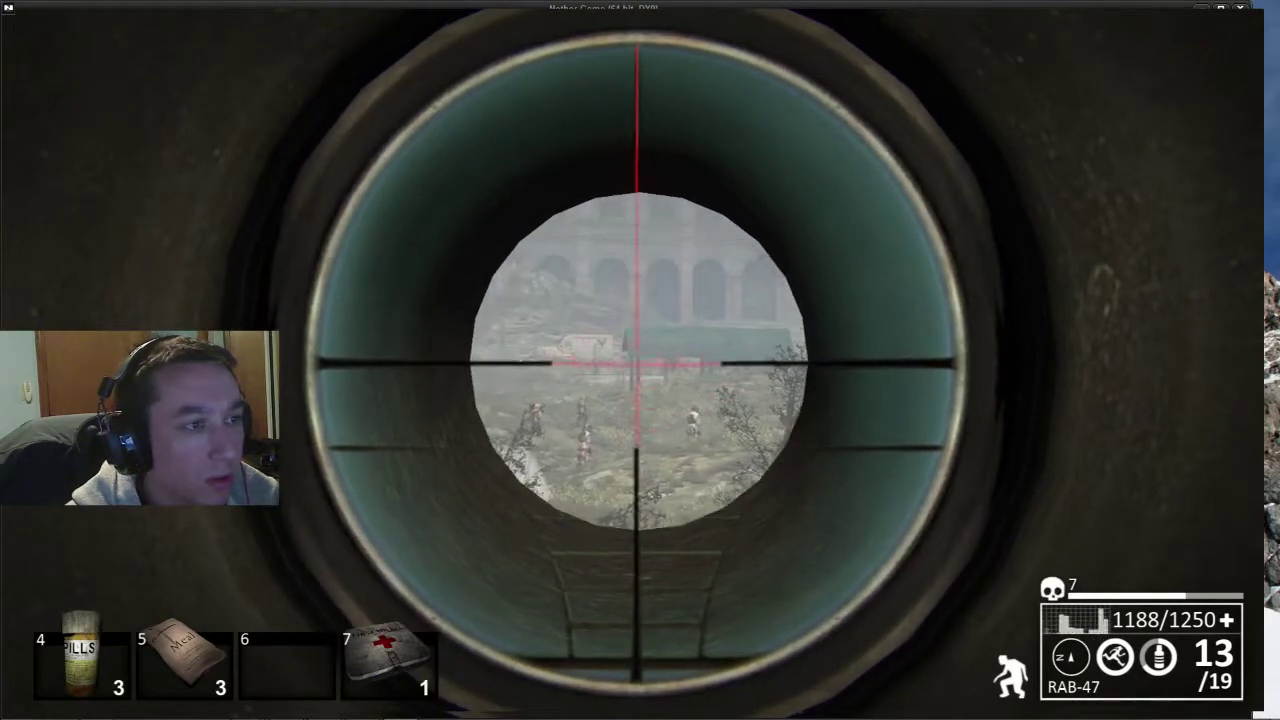
pyautogui.click(640, 360)
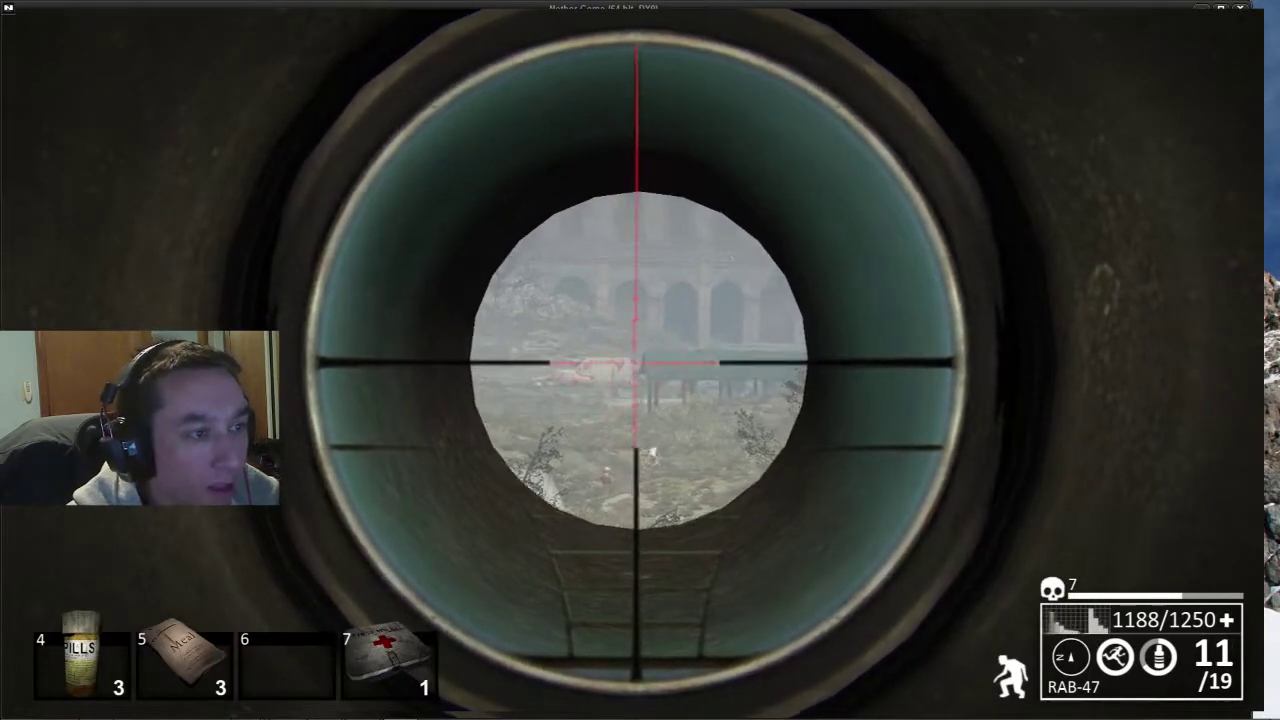
pyautogui.click(640, 360)
pyautogui.click(640, 360)
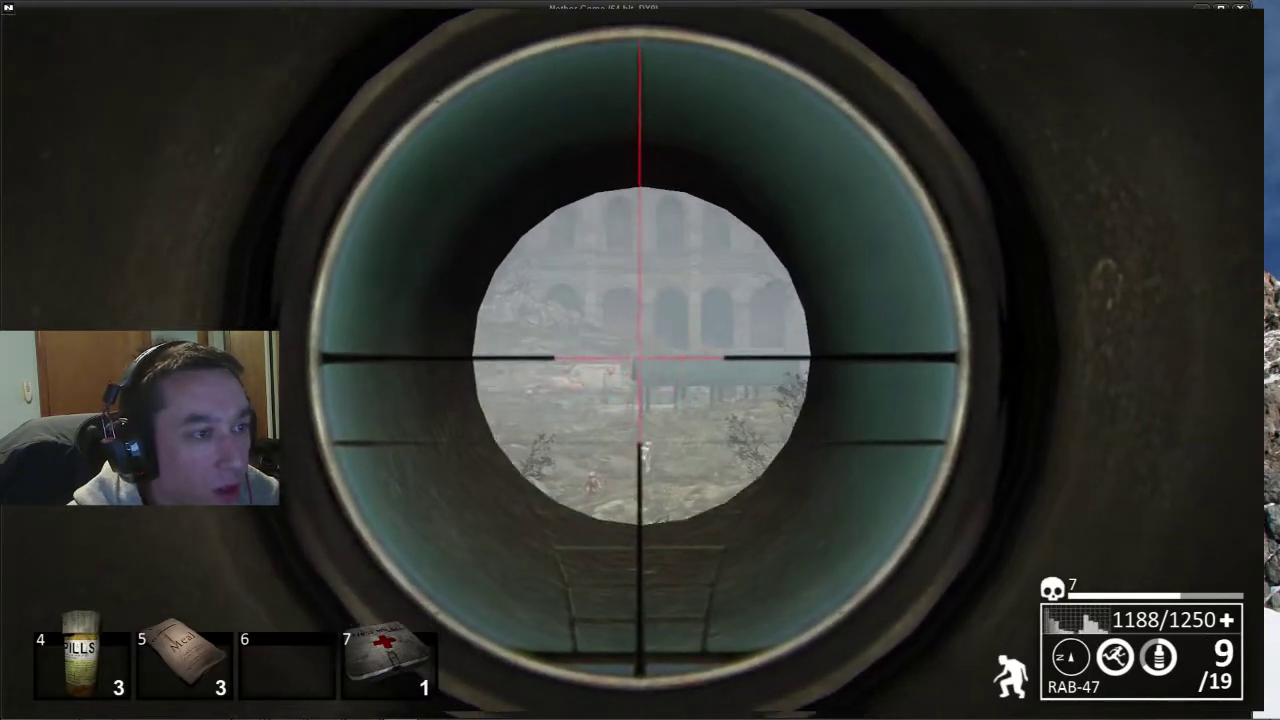
pyautogui.rightClick(640, 360)
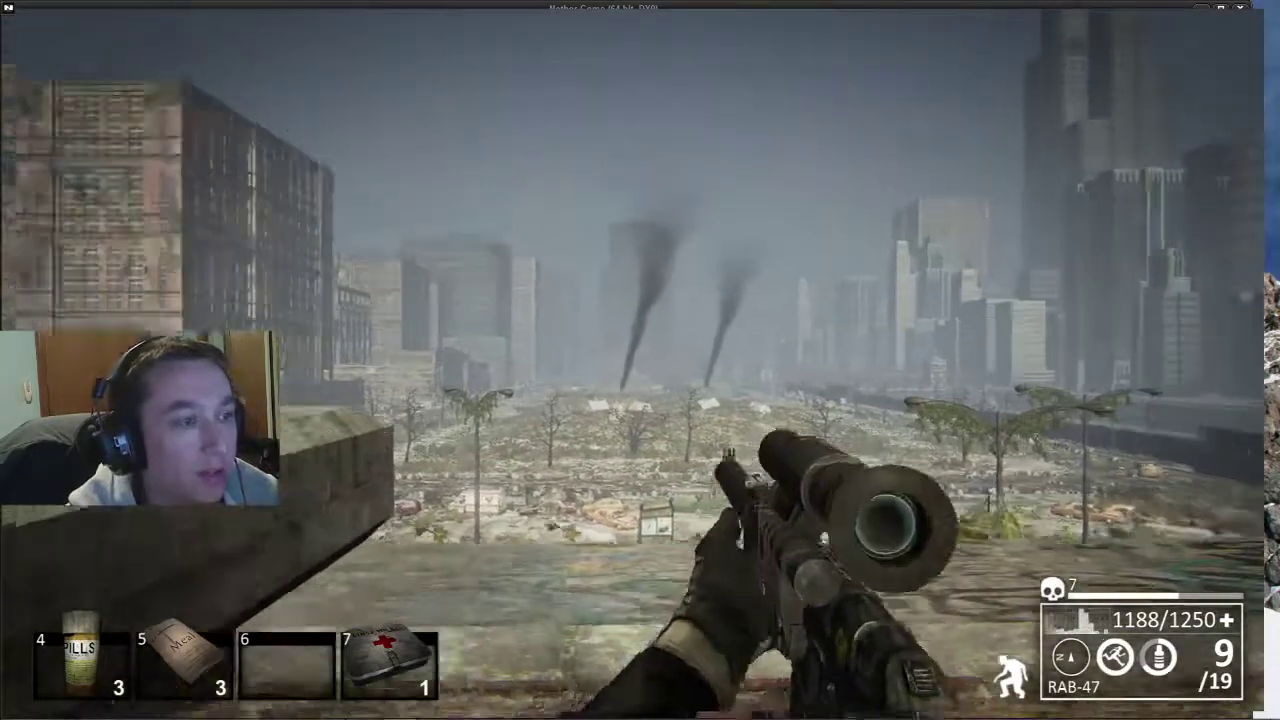
# - Reload and fire three scoped shots at the distant figures
pyautogui.press('r')
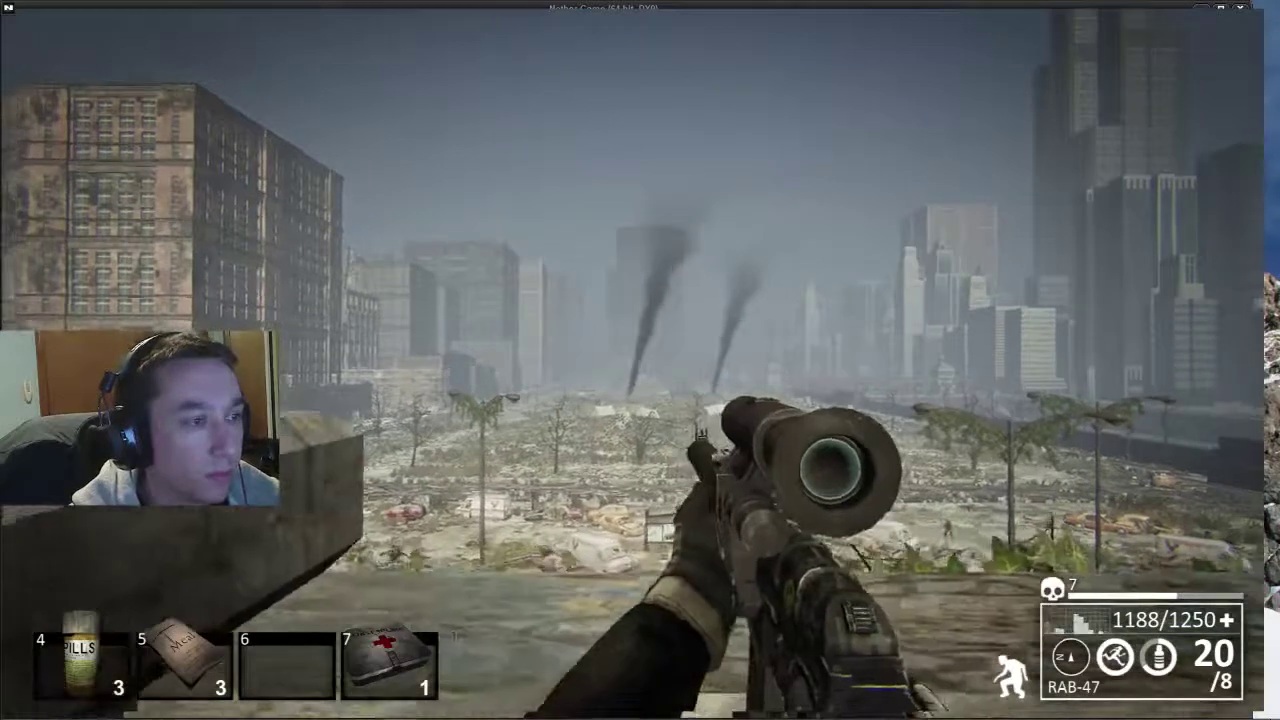
pyautogui.rightClick(640, 360)
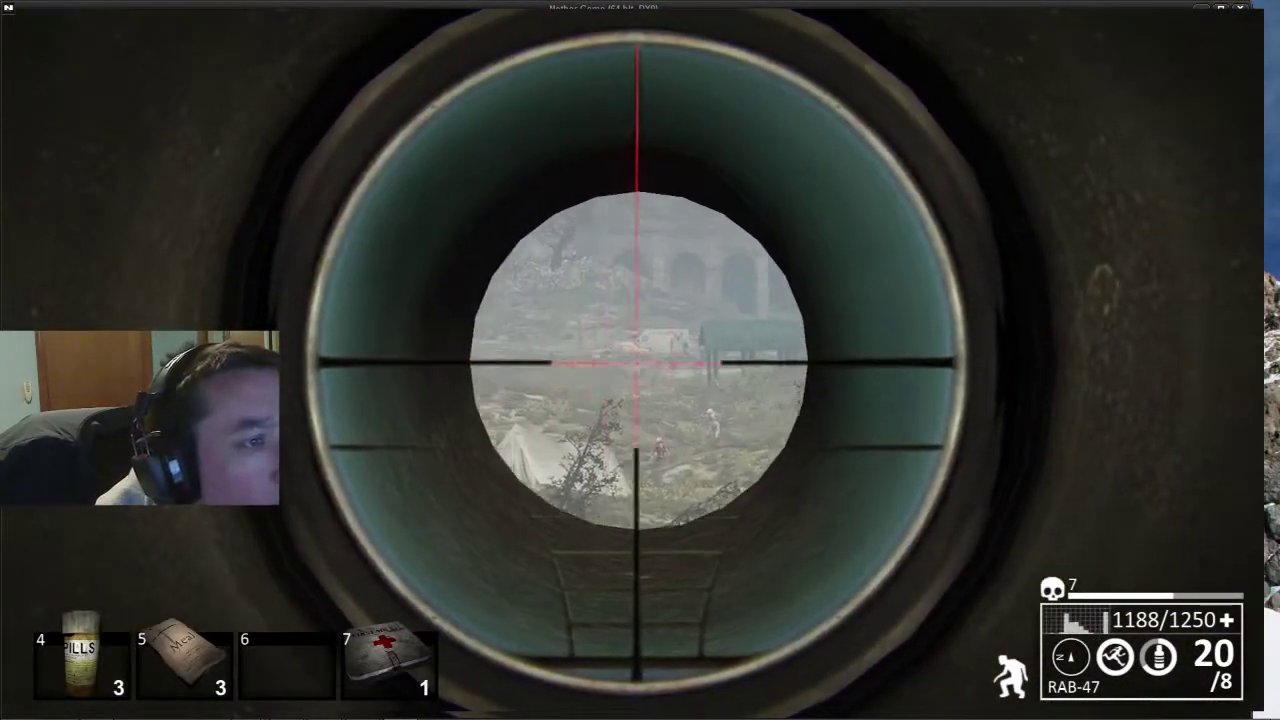
pyautogui.click(637, 362)
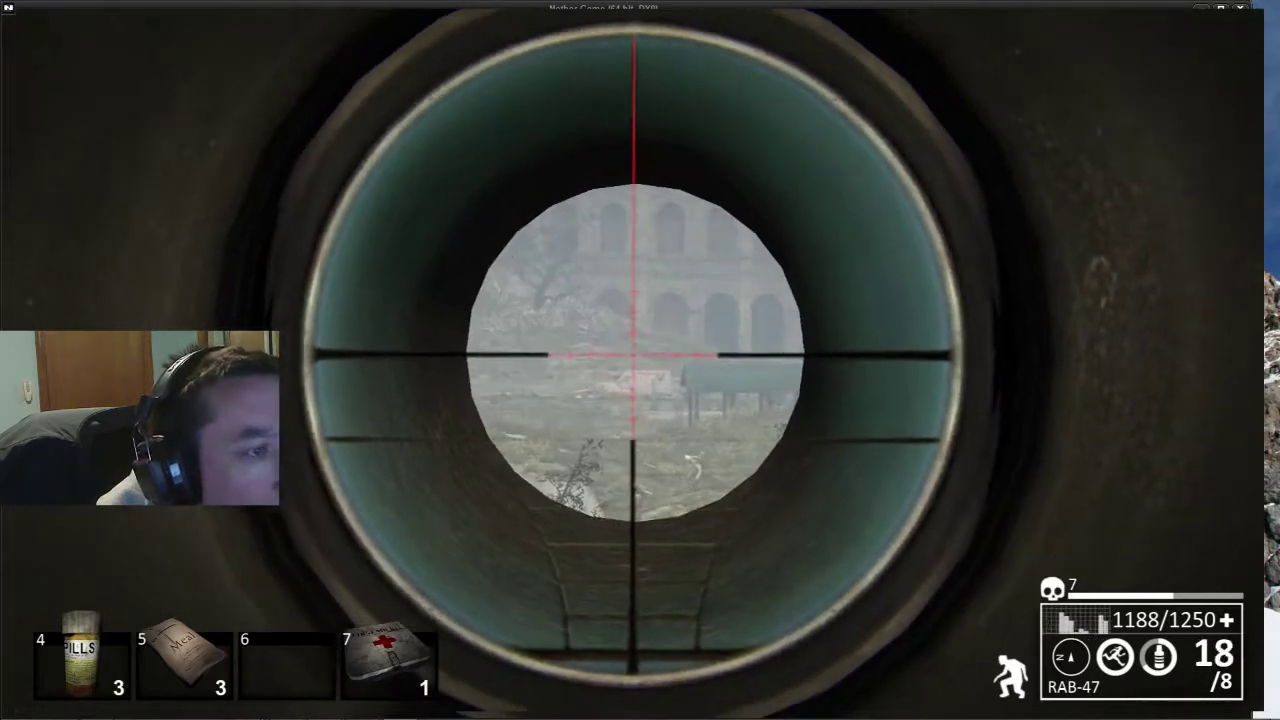
pyautogui.click(637, 362)
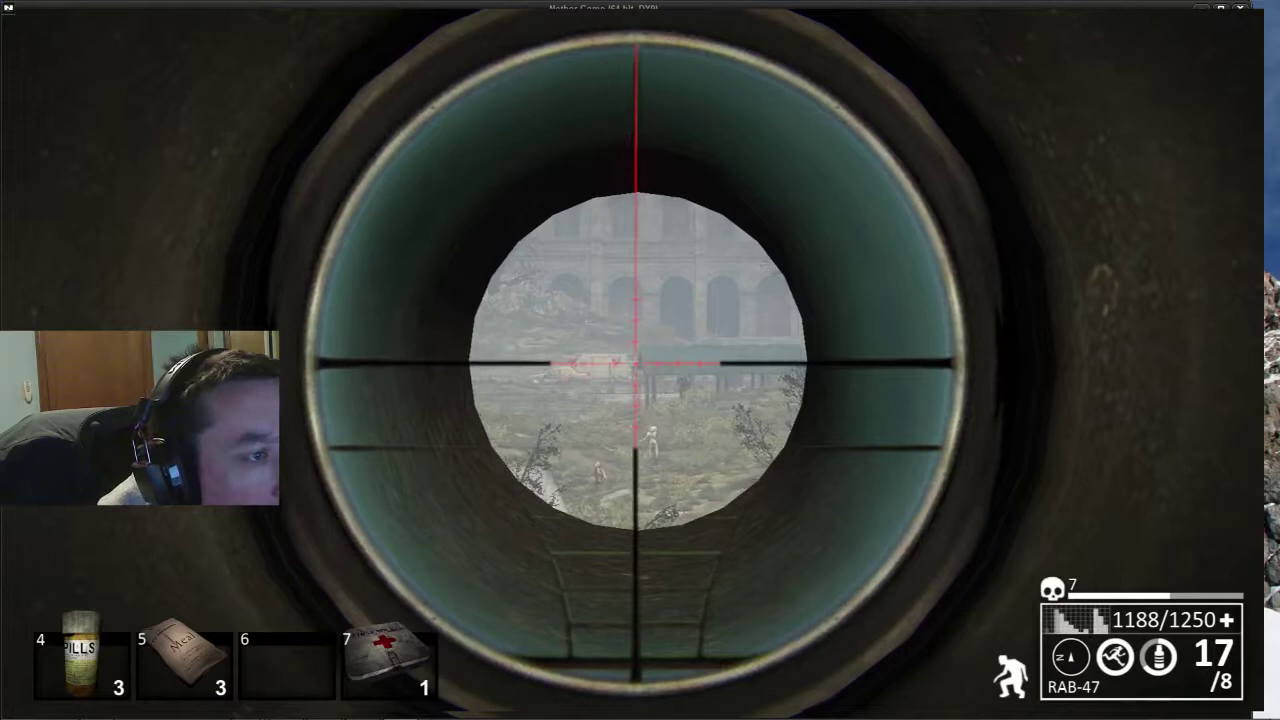
pyautogui.click(637, 362)
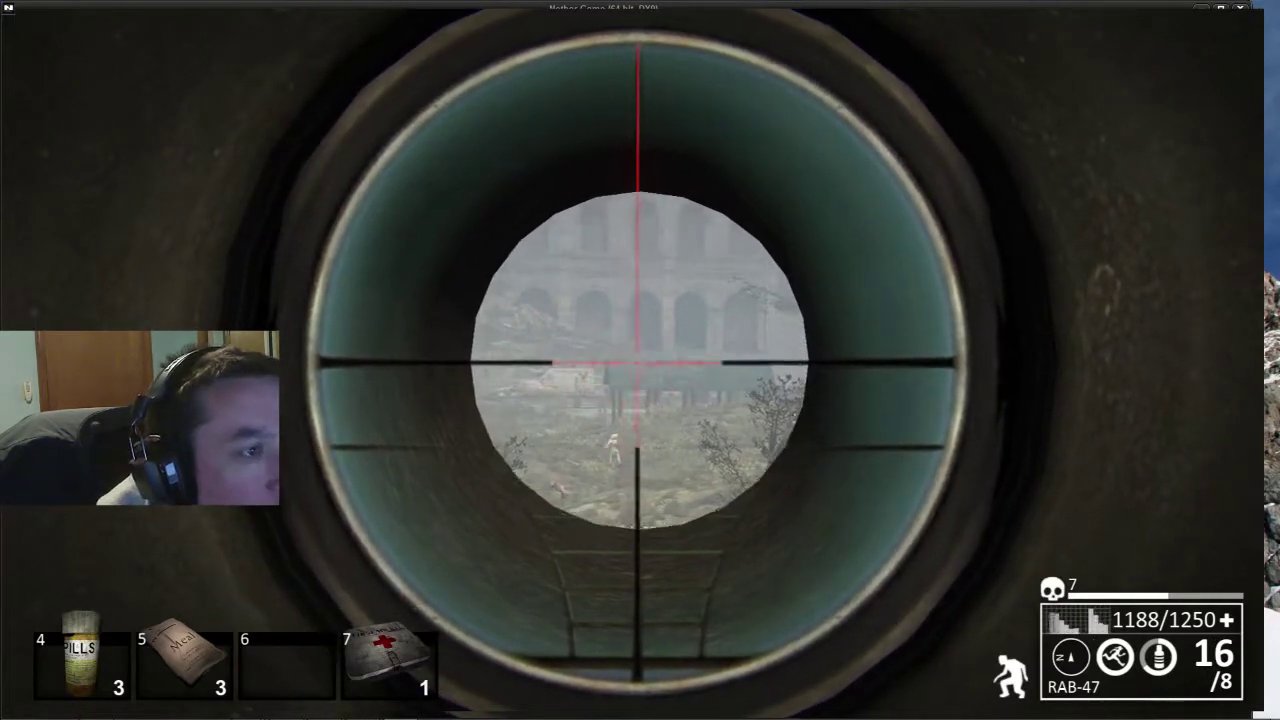
pyautogui.rightClick(637, 362)
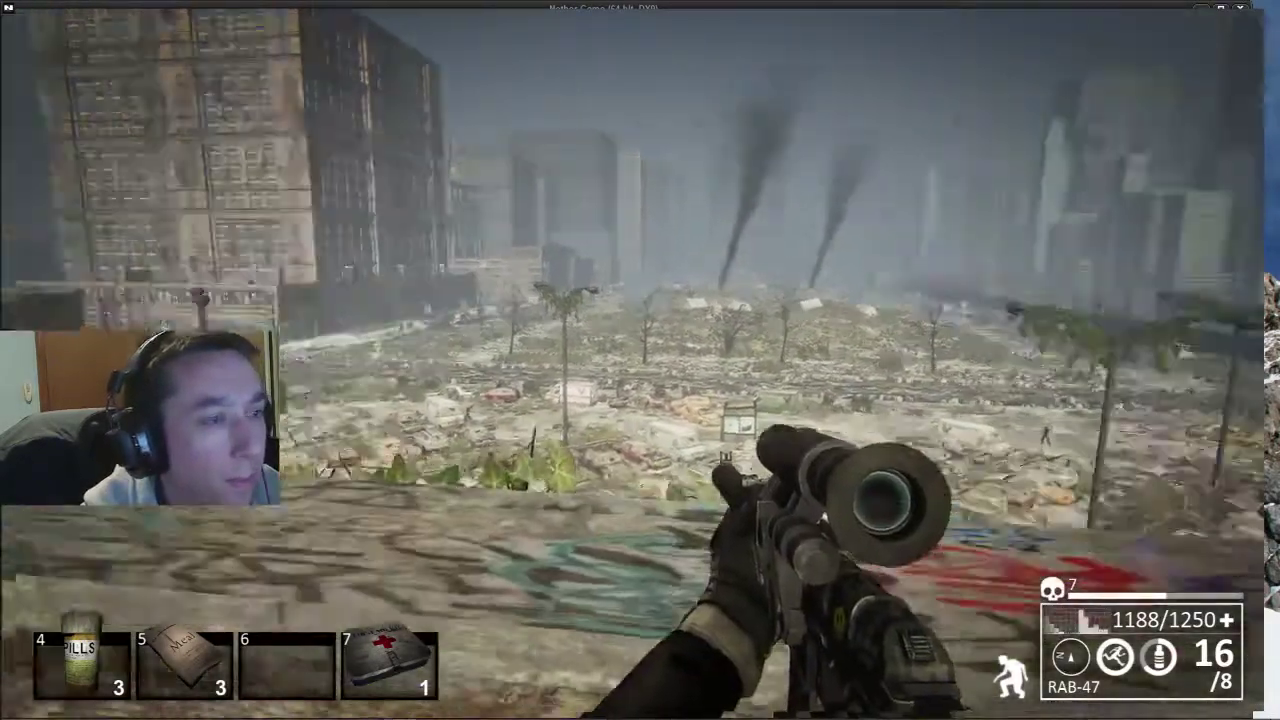
# - Reload again and kill a new distant target, bringing kills to 8
pyautogui.press('r')
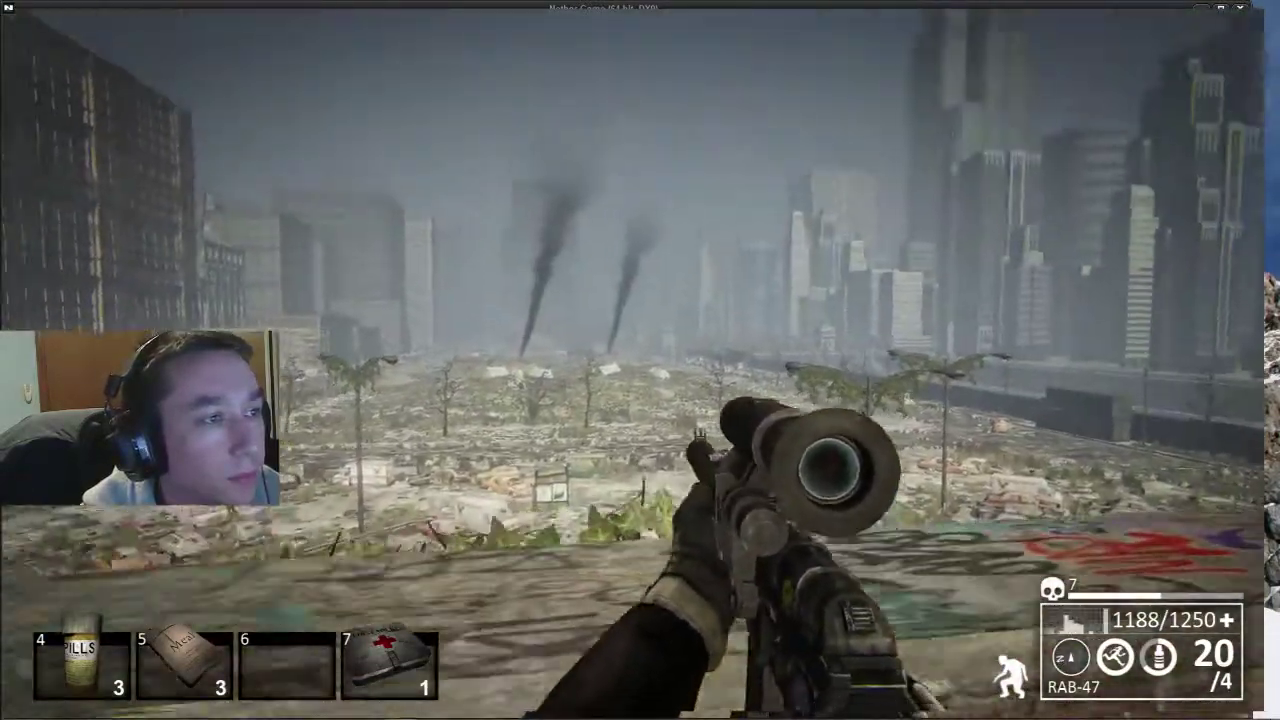
pyautogui.rightClick(640, 360)
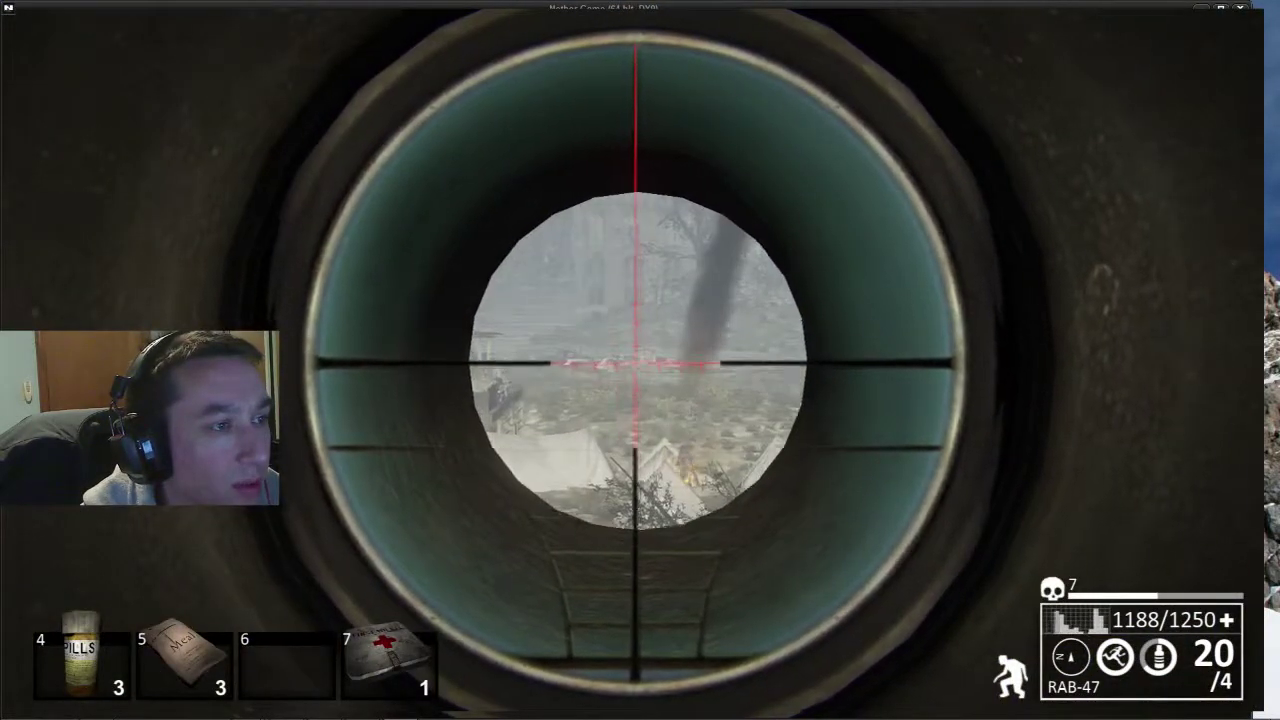
pyautogui.rightClick(640, 360)
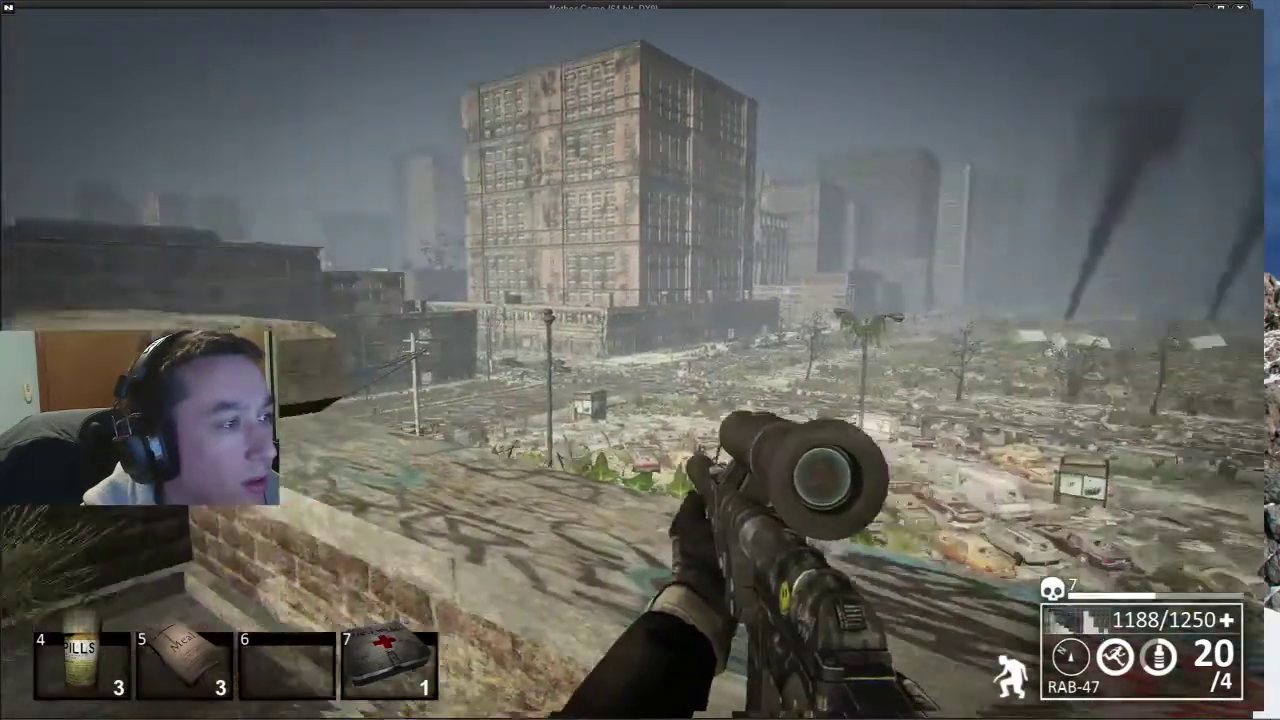
pyautogui.rightClick(640, 360)
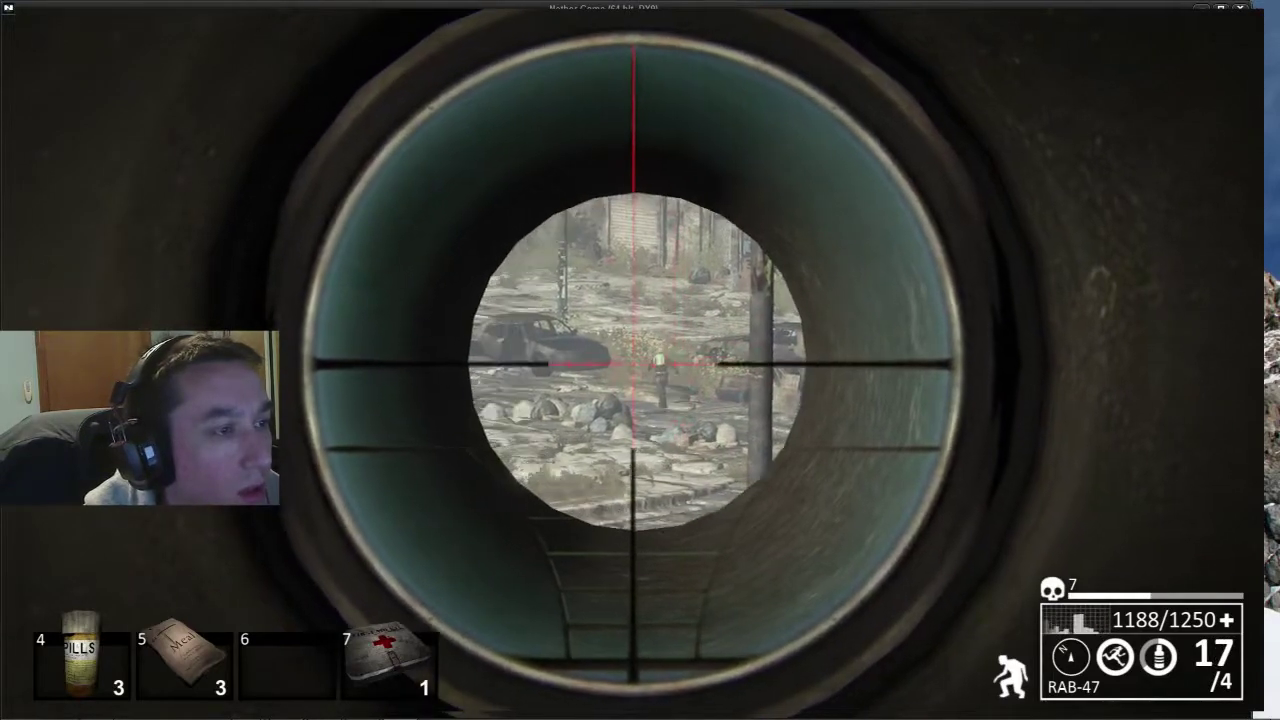
pyautogui.click(640, 360)
pyautogui.rightClick(640, 360)
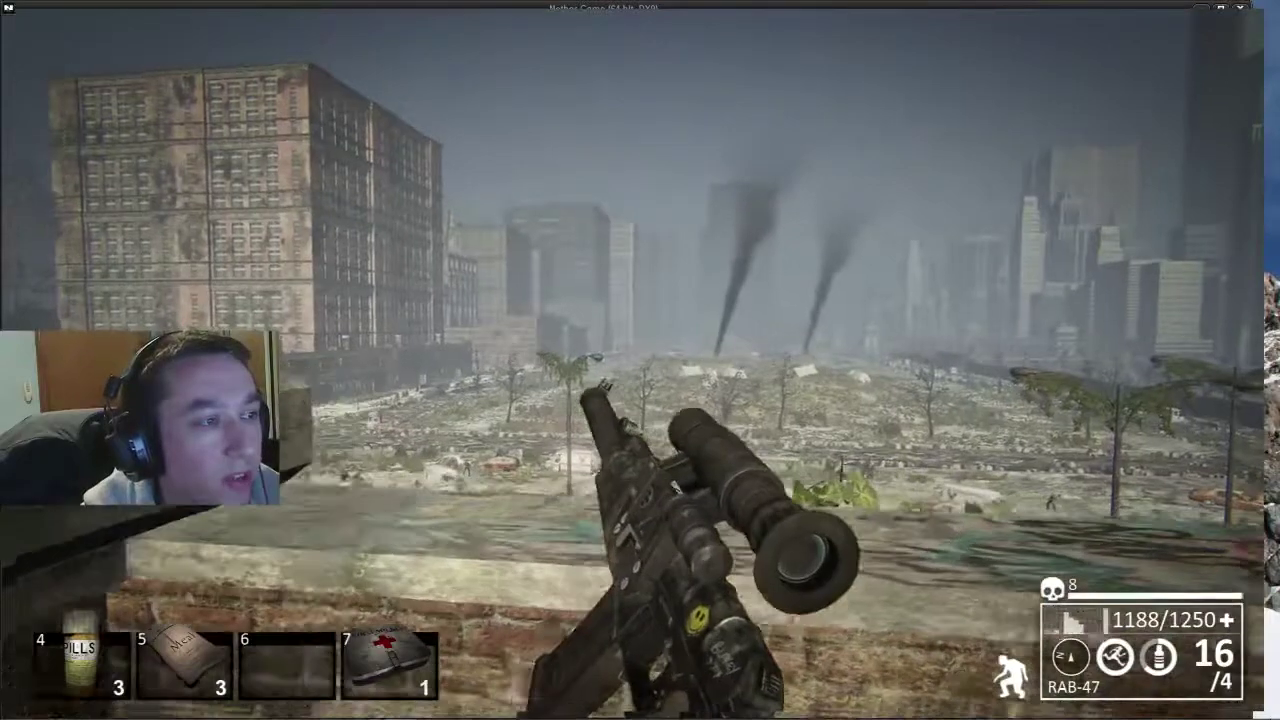
# - Move to the ledge and scan the city and street through the scope several times
pyautogui.press('w')
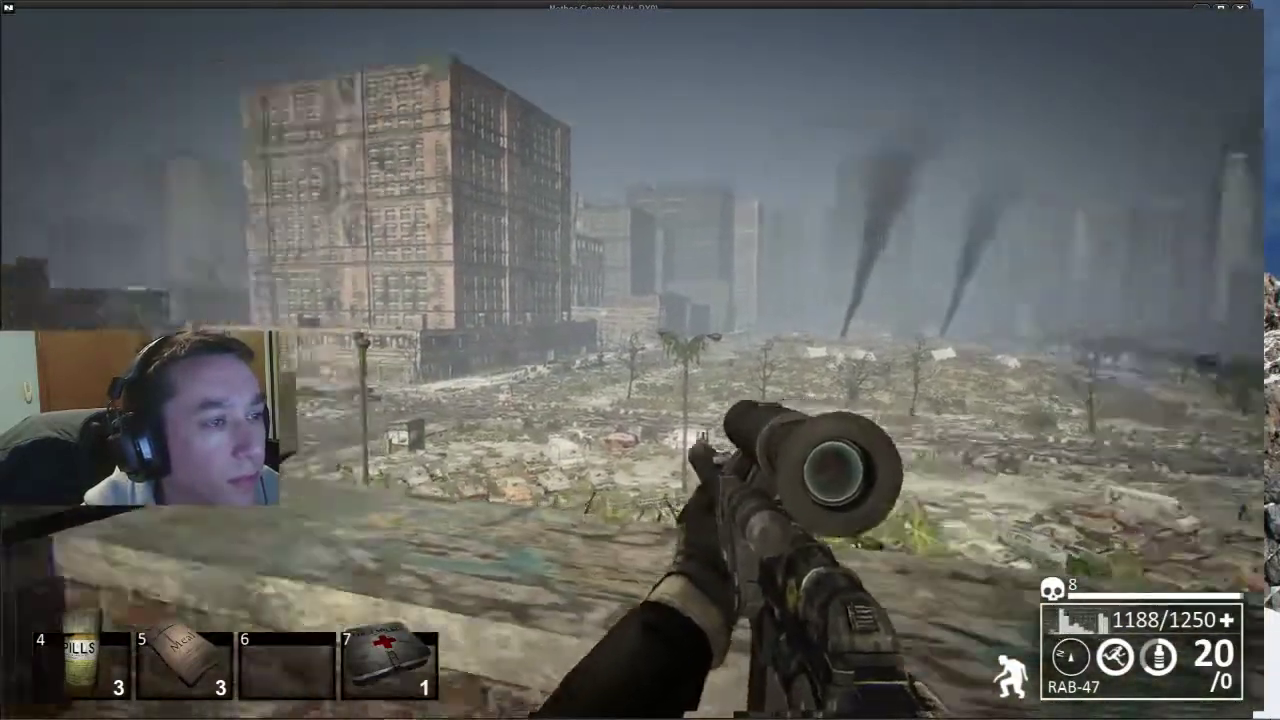
pyautogui.press('w')
pyautogui.press('w')
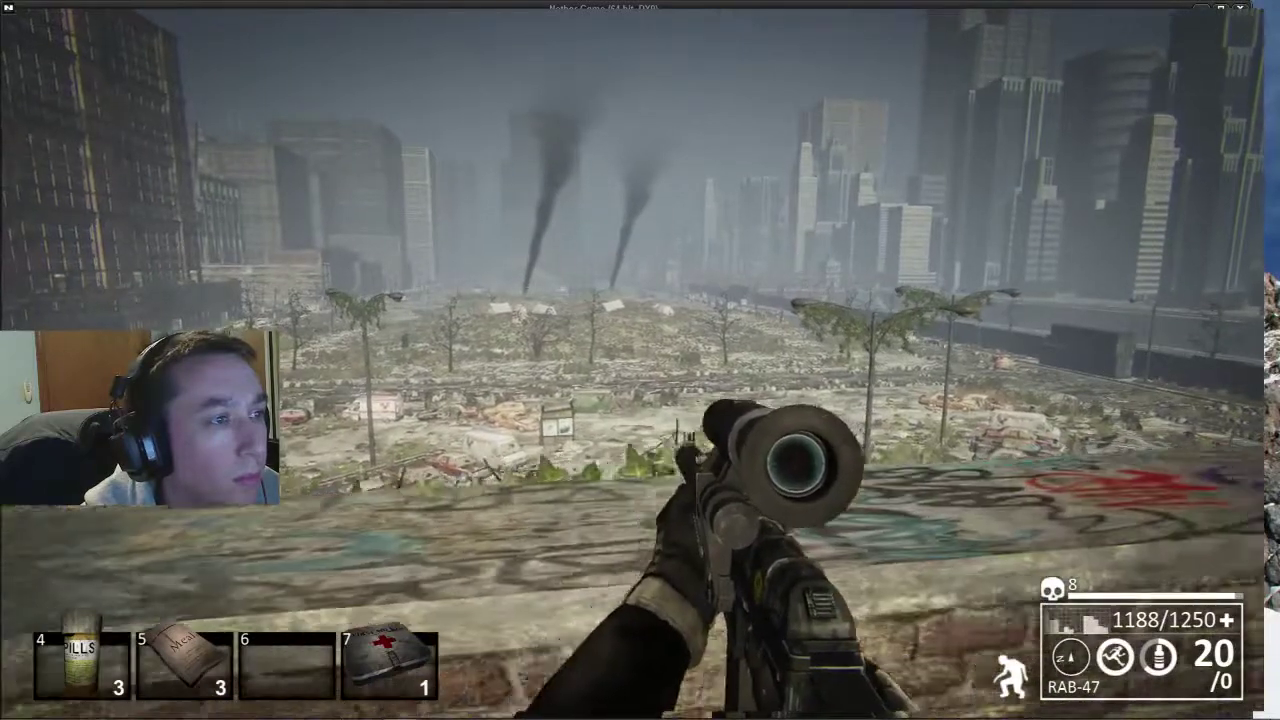
pyautogui.rightClick(640, 360)
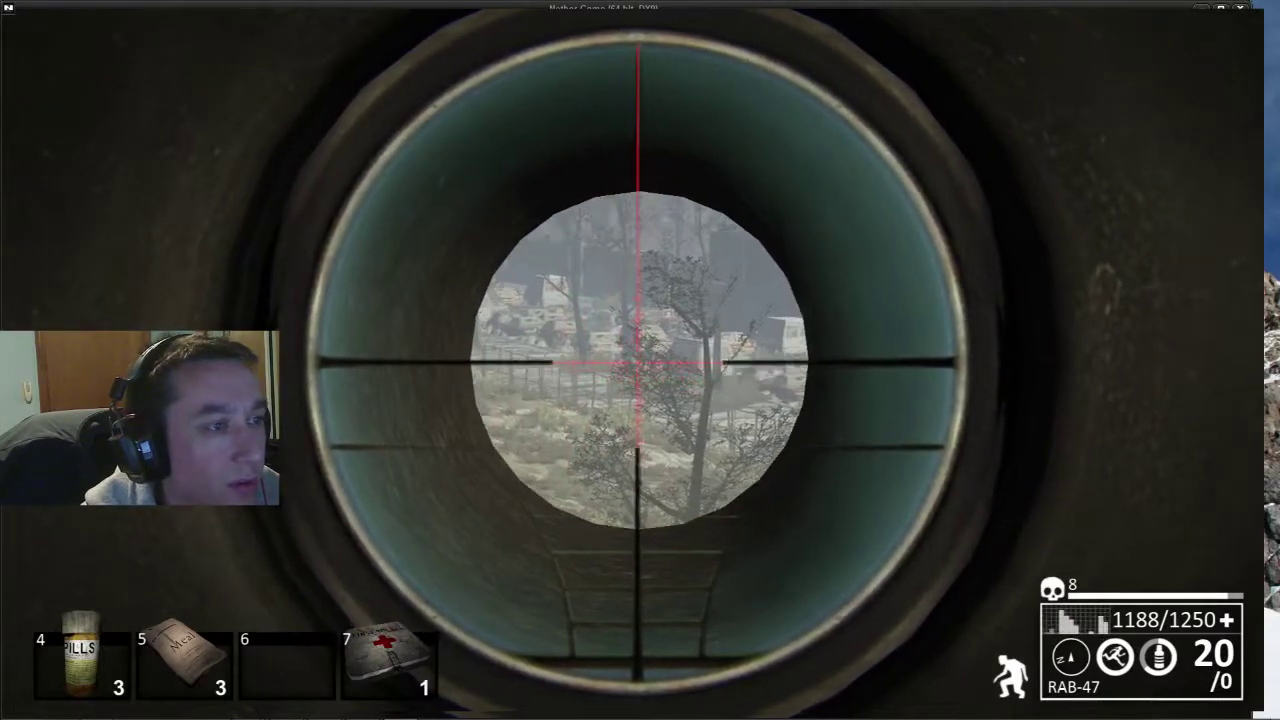
pyautogui.rightClick(640, 360)
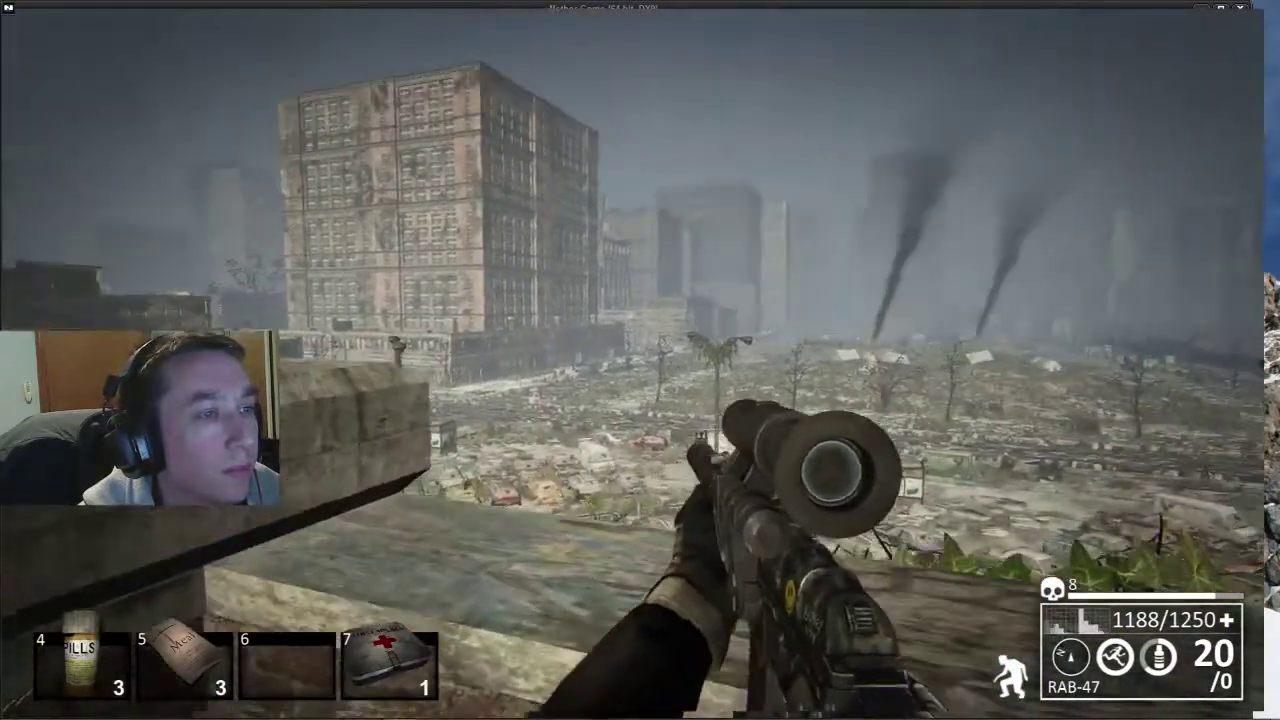
pyautogui.rightClick(640, 360)
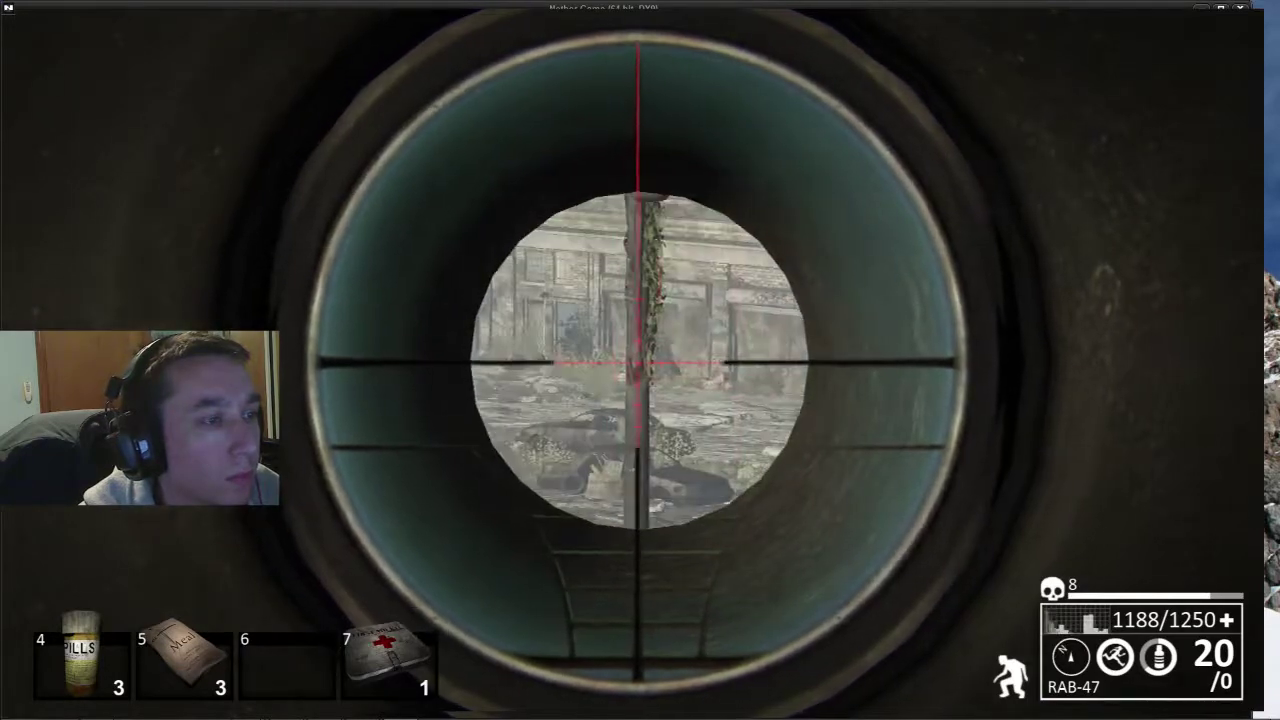
pyautogui.rightClick(640, 360)
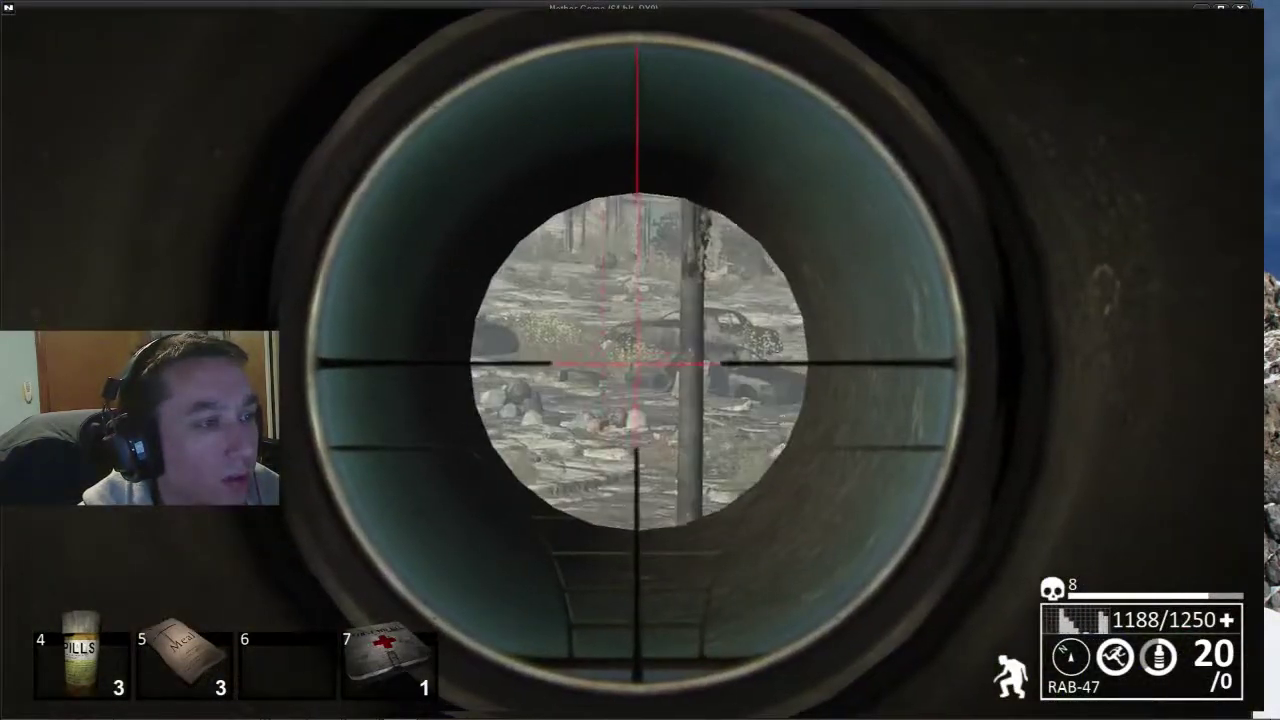
pyautogui.rightClick(640, 360)
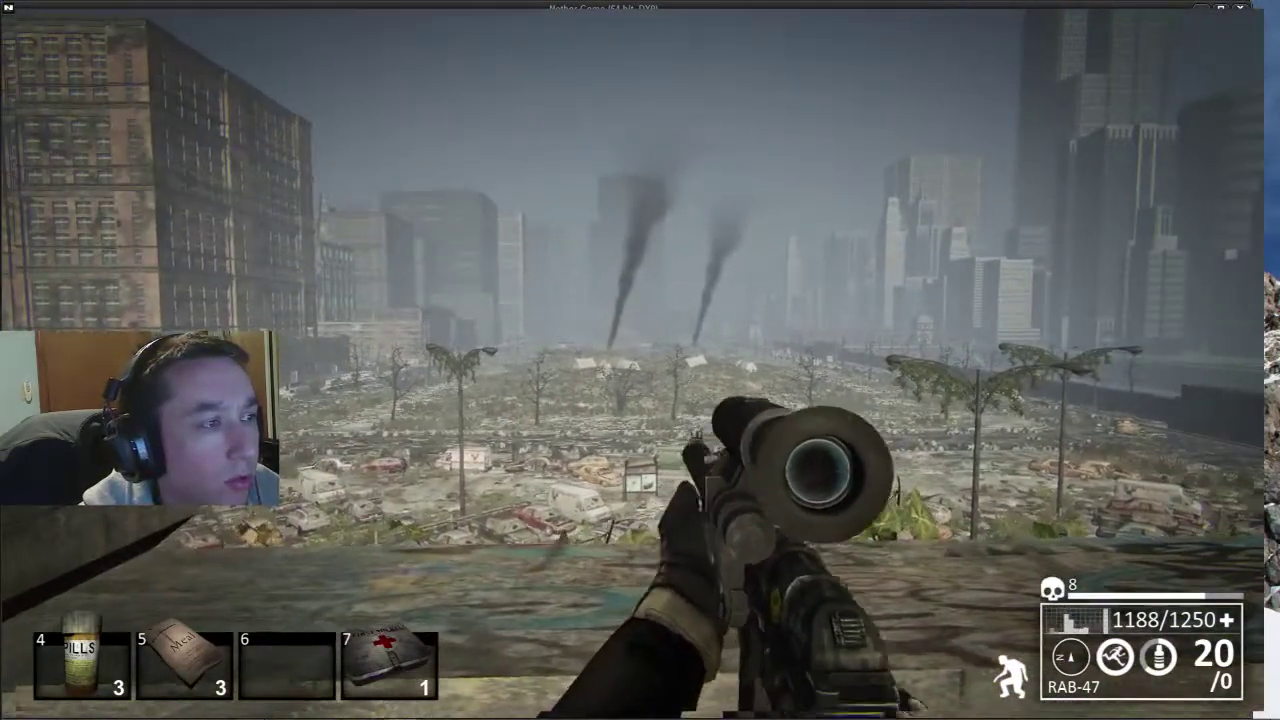
pyautogui.rightClick(640, 360)
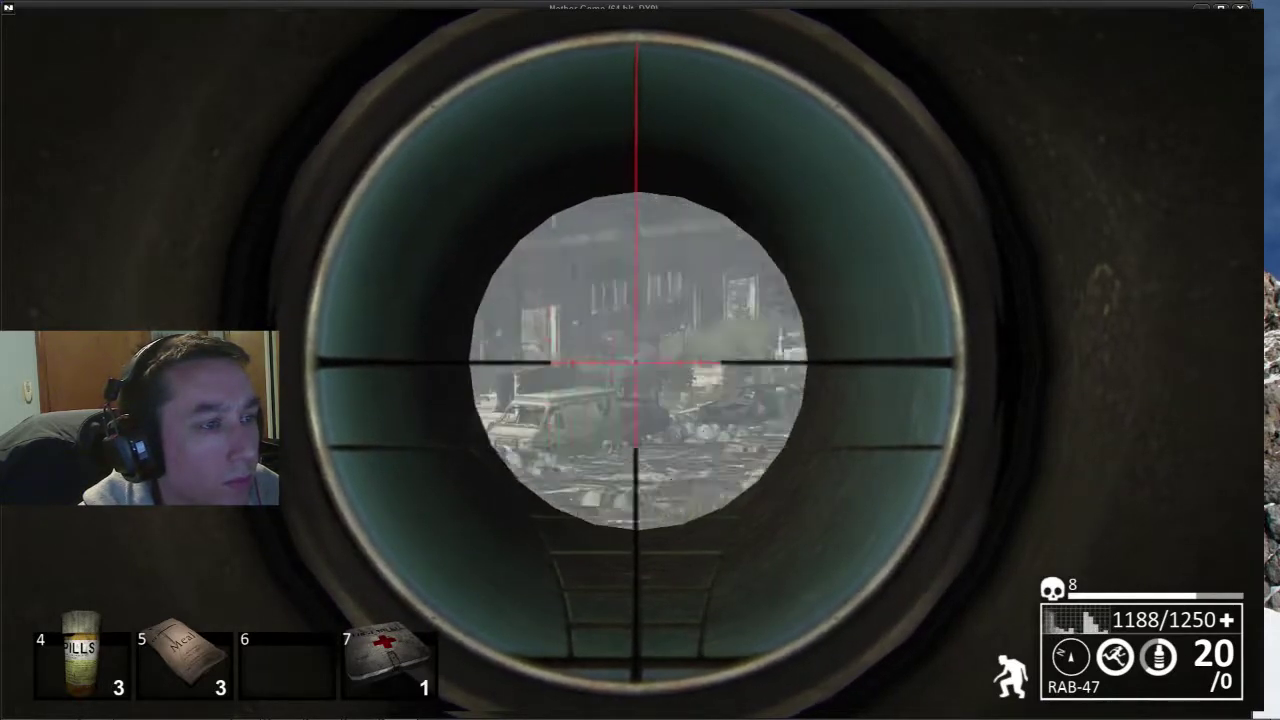
pyautogui.rightClick(640, 360)
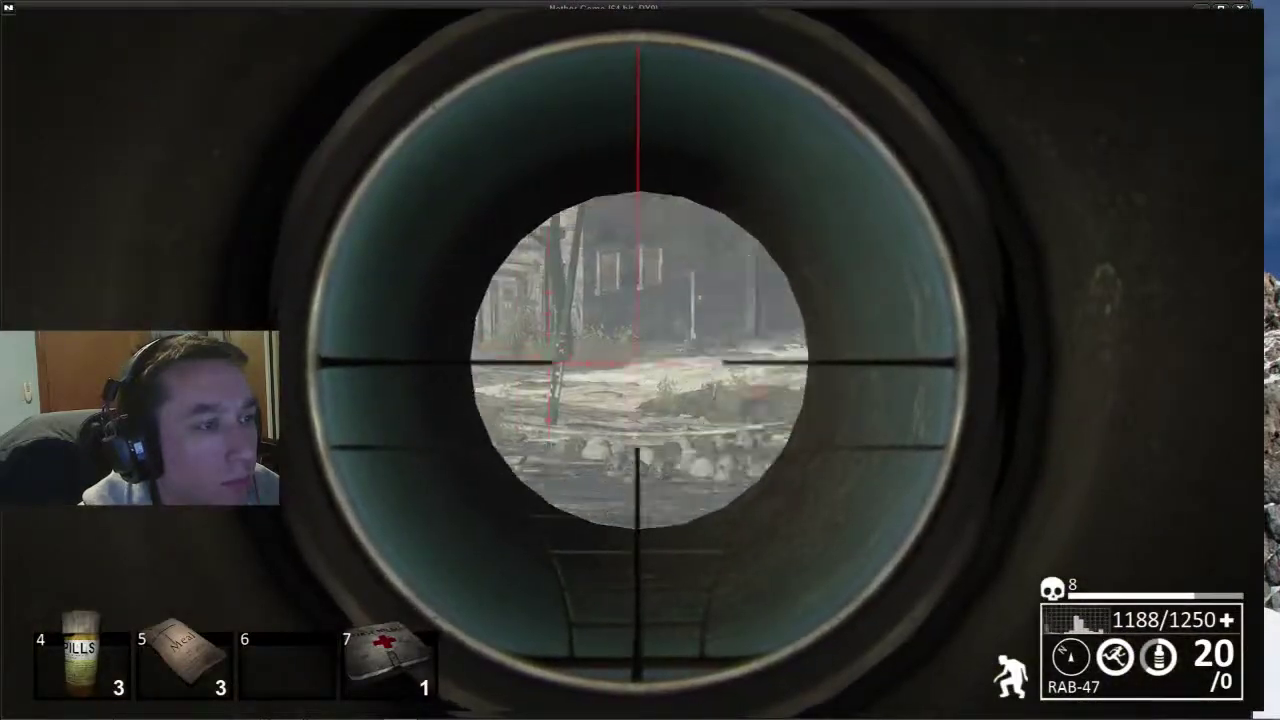
pyautogui.rightClick(640, 360)
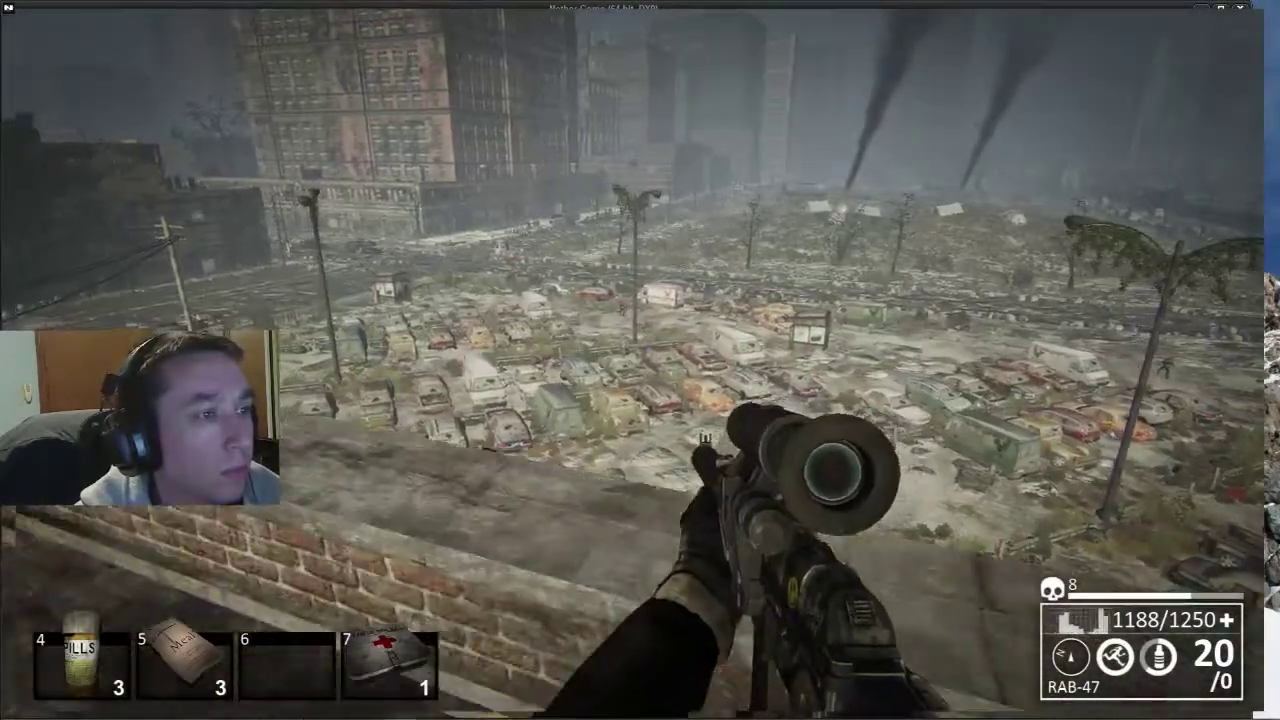
# - Cross the rooftop over the ledge, scoping the trees, a distant building and the street
pyautogui.press('w')
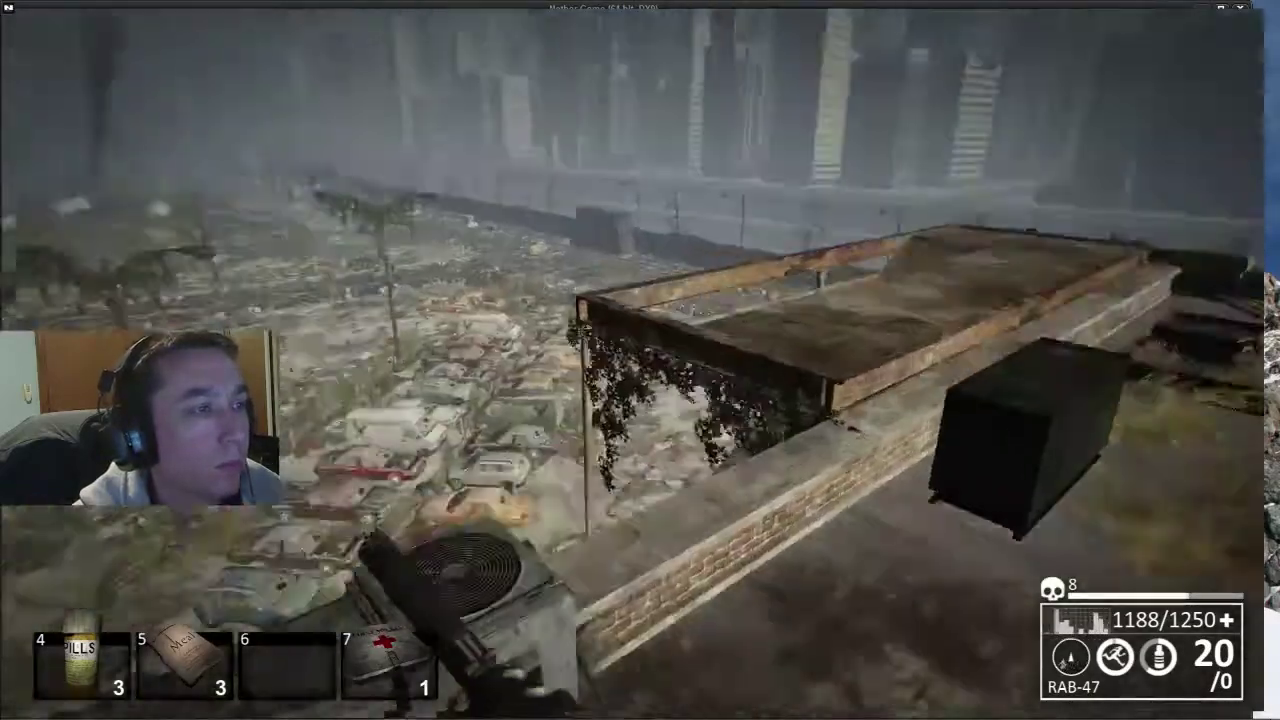
pyautogui.press('w')
pyautogui.press('w')
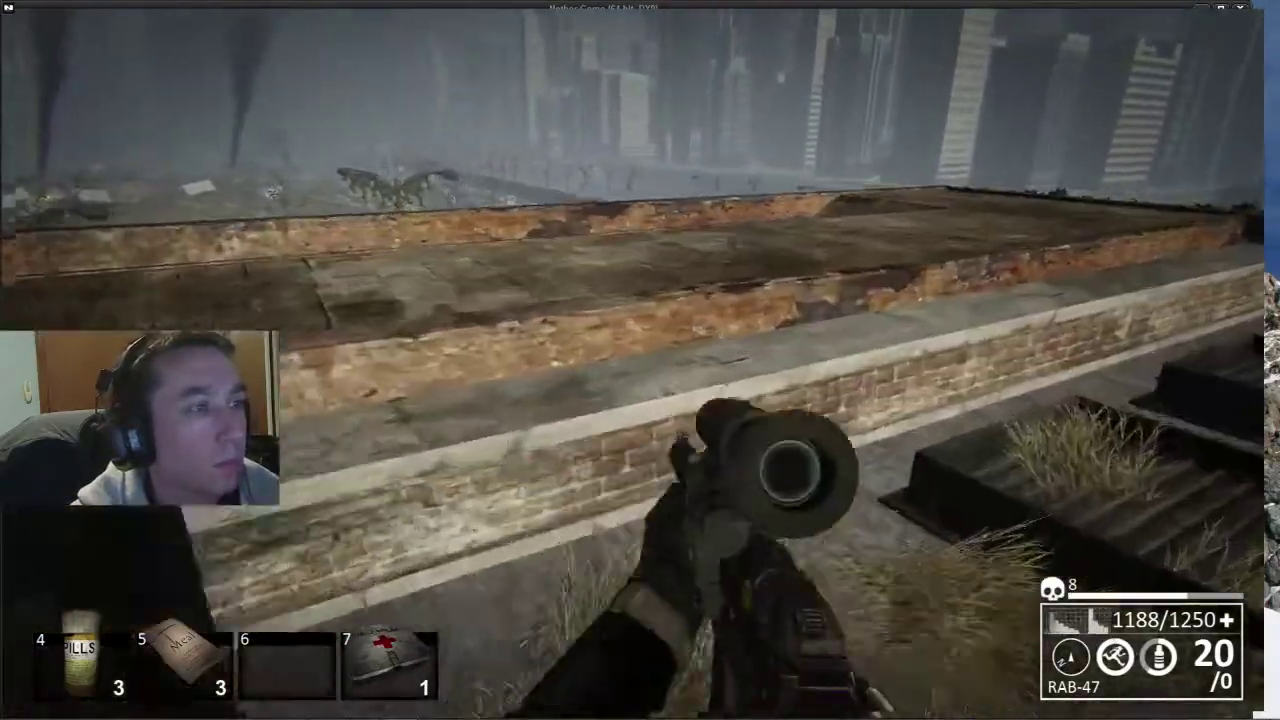
pyautogui.press('w')
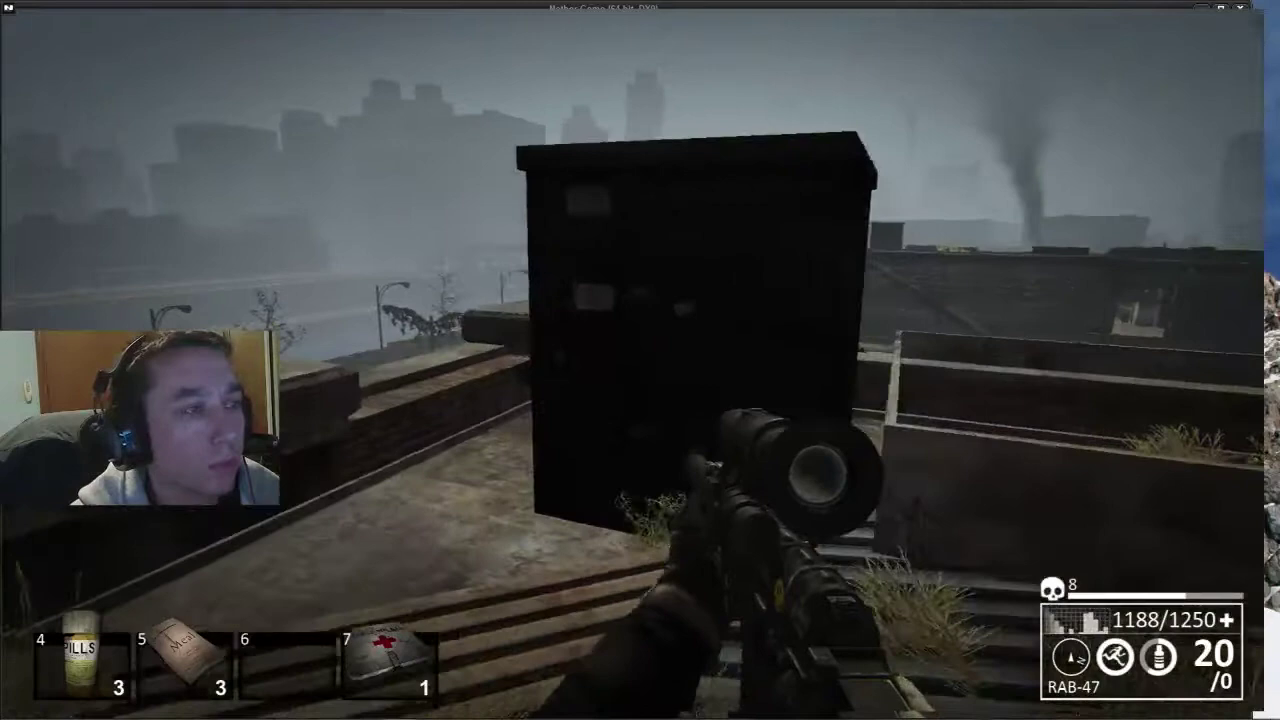
pyautogui.press('w')
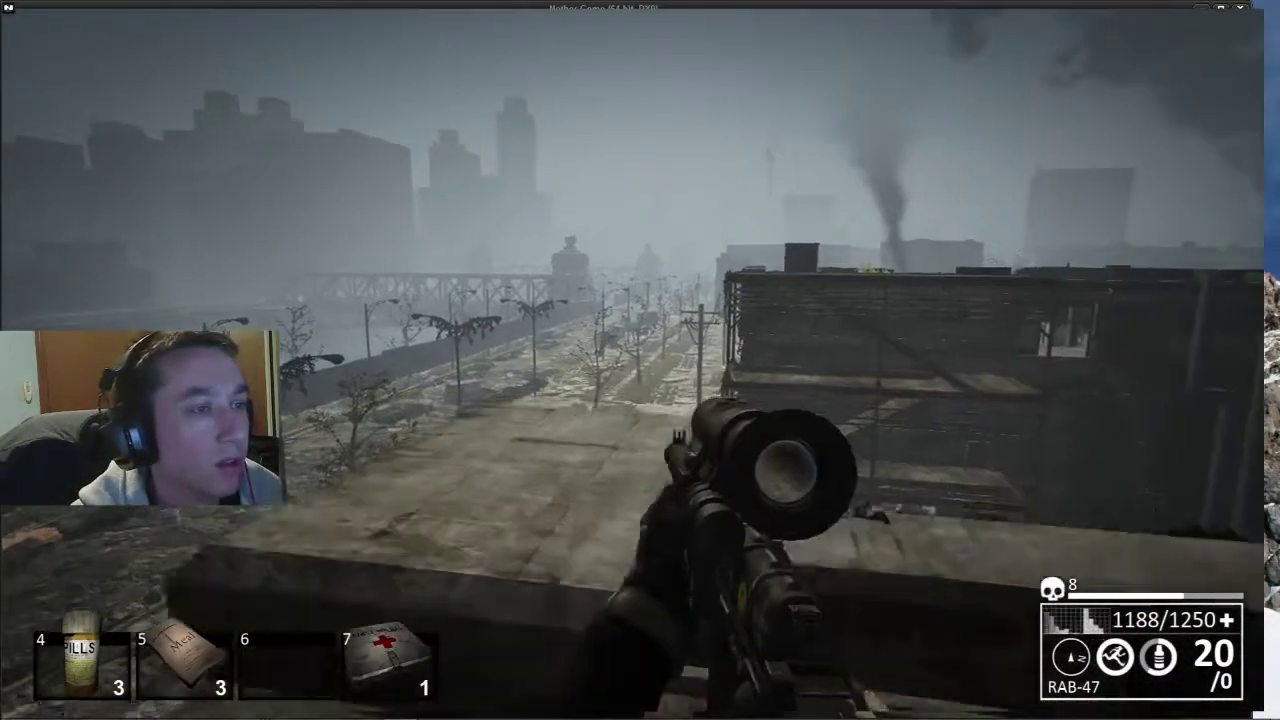
pyautogui.rightClick(640, 360)
pyautogui.rightClick(640, 360)
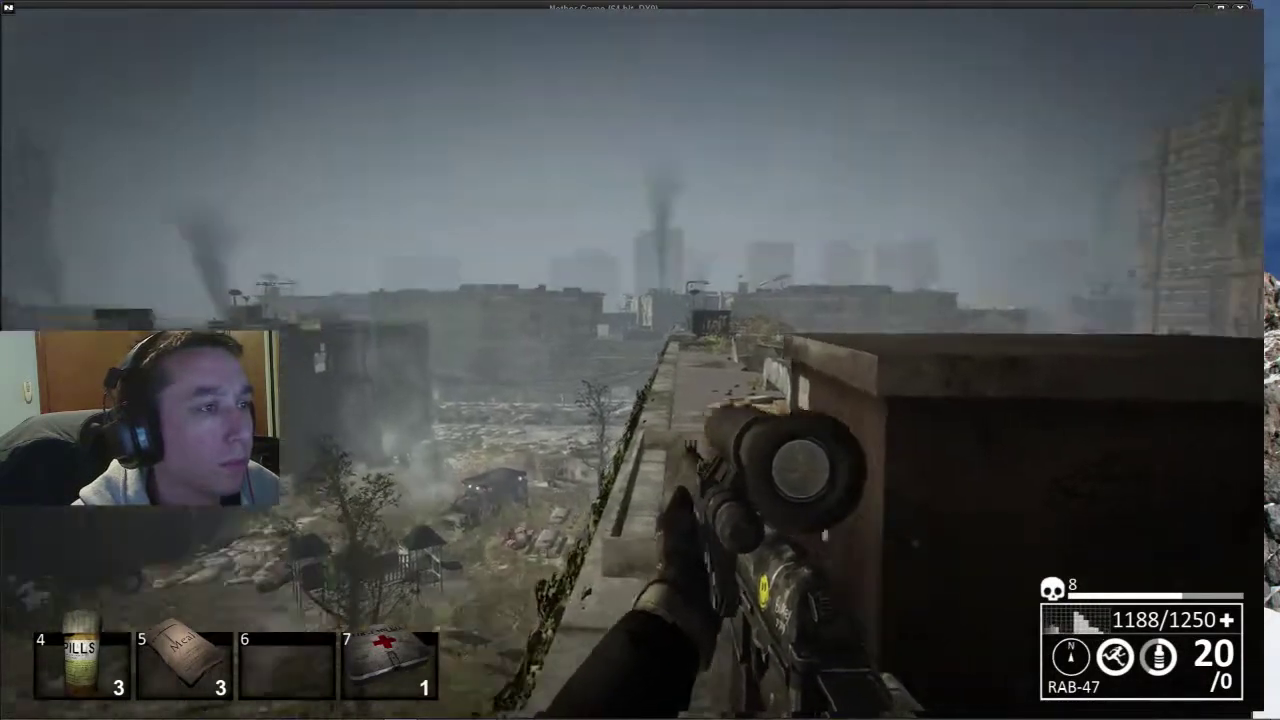
pyautogui.rightClick(640, 360)
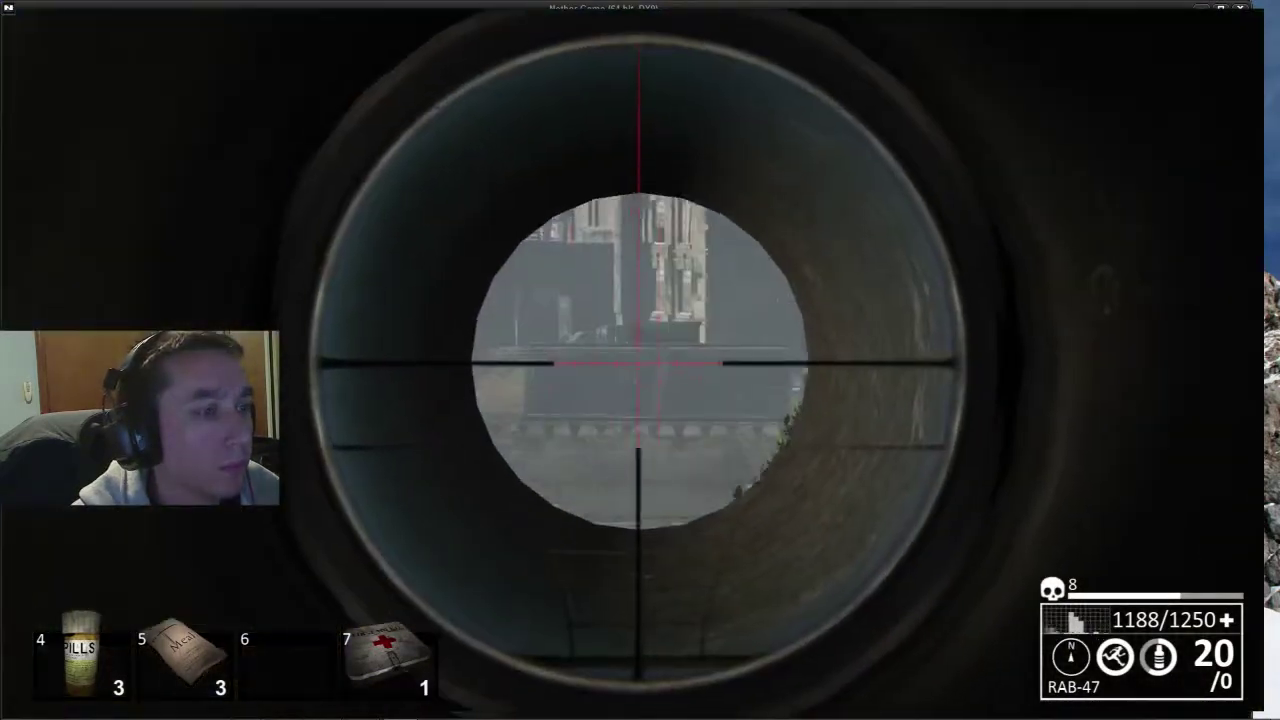
pyautogui.rightClick(640, 360)
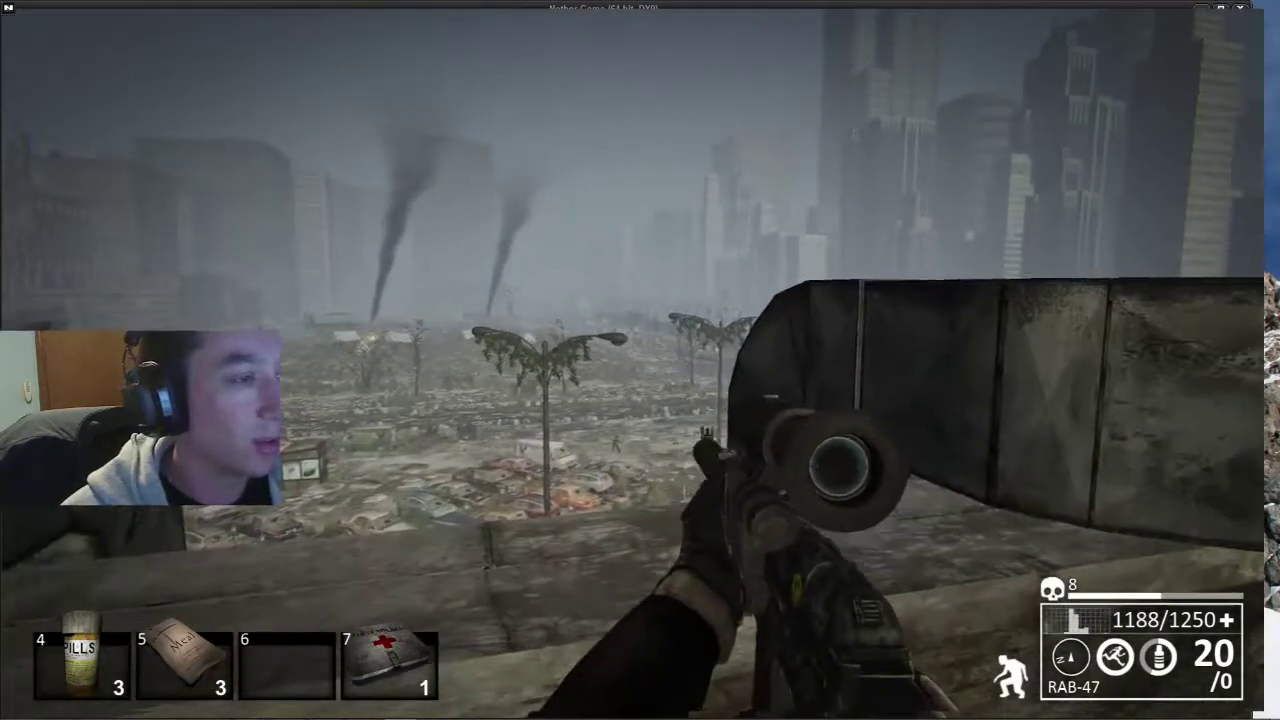
pyautogui.rightClick(640, 360)
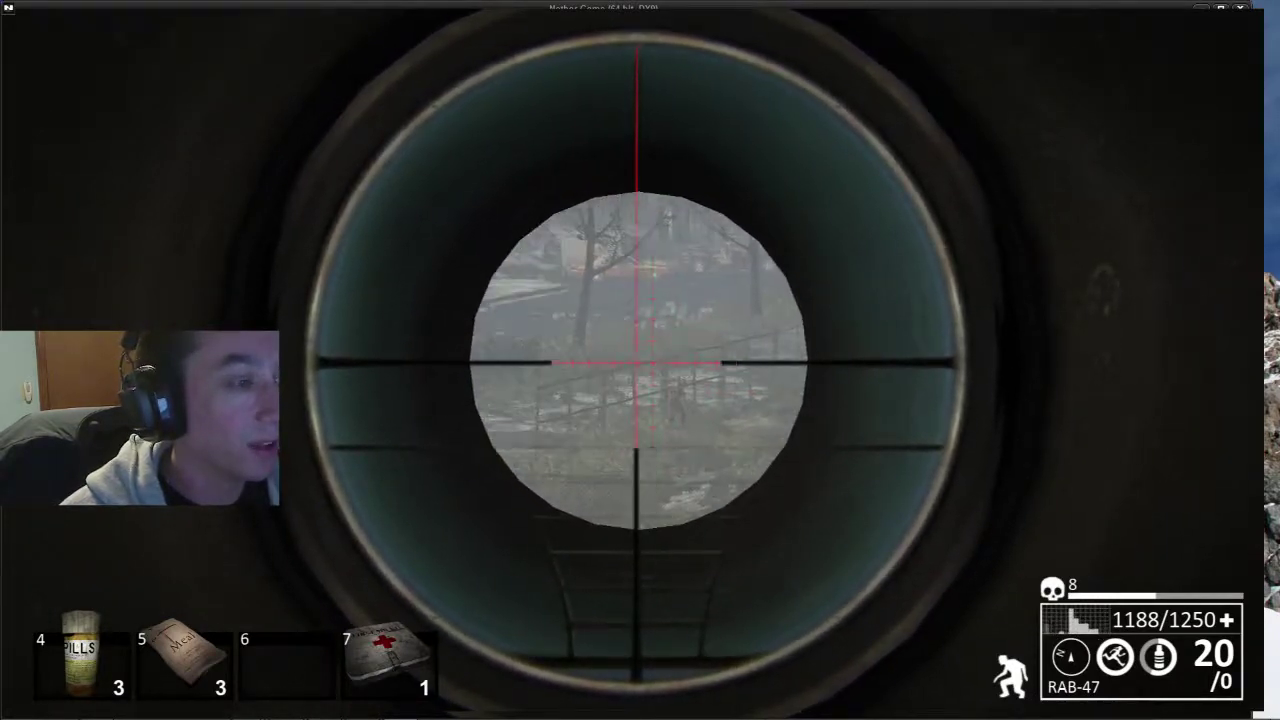
# - Lower the scope and walk past the air unit to the city-facing ledge, crouching
pyautogui.rightClick(640, 360)
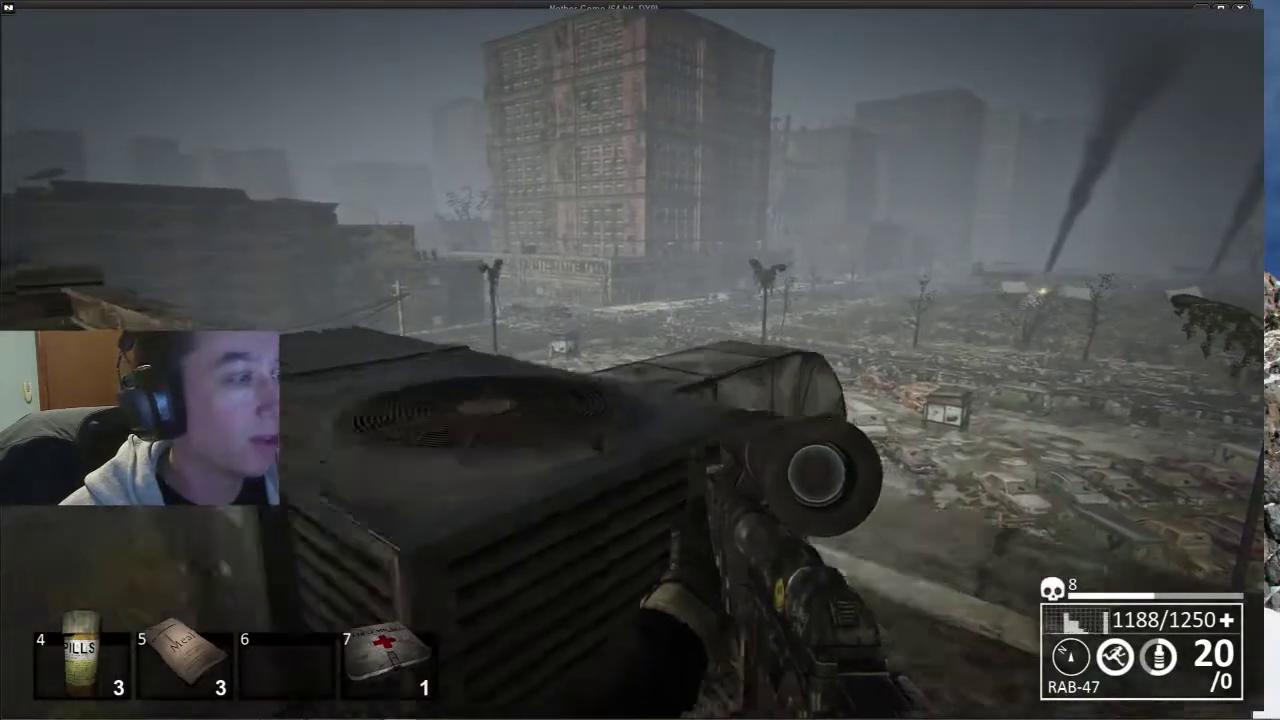
pyautogui.press('w')
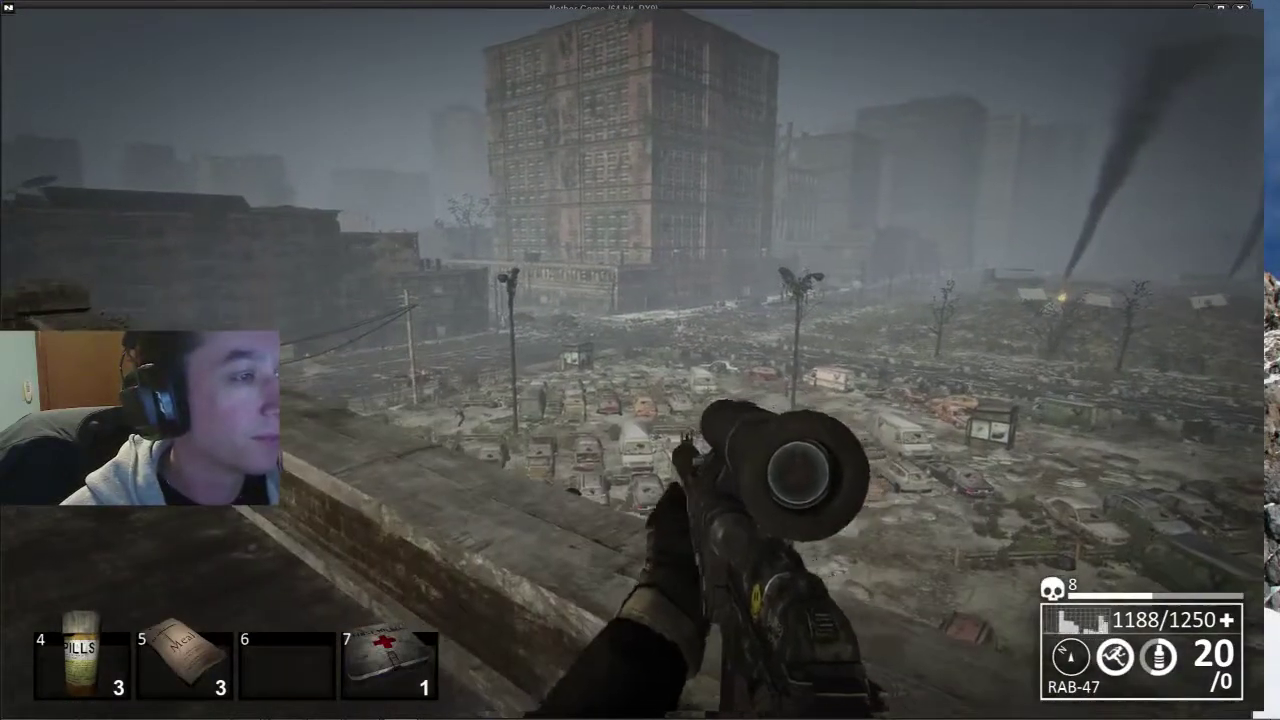
pyautogui.press('w')
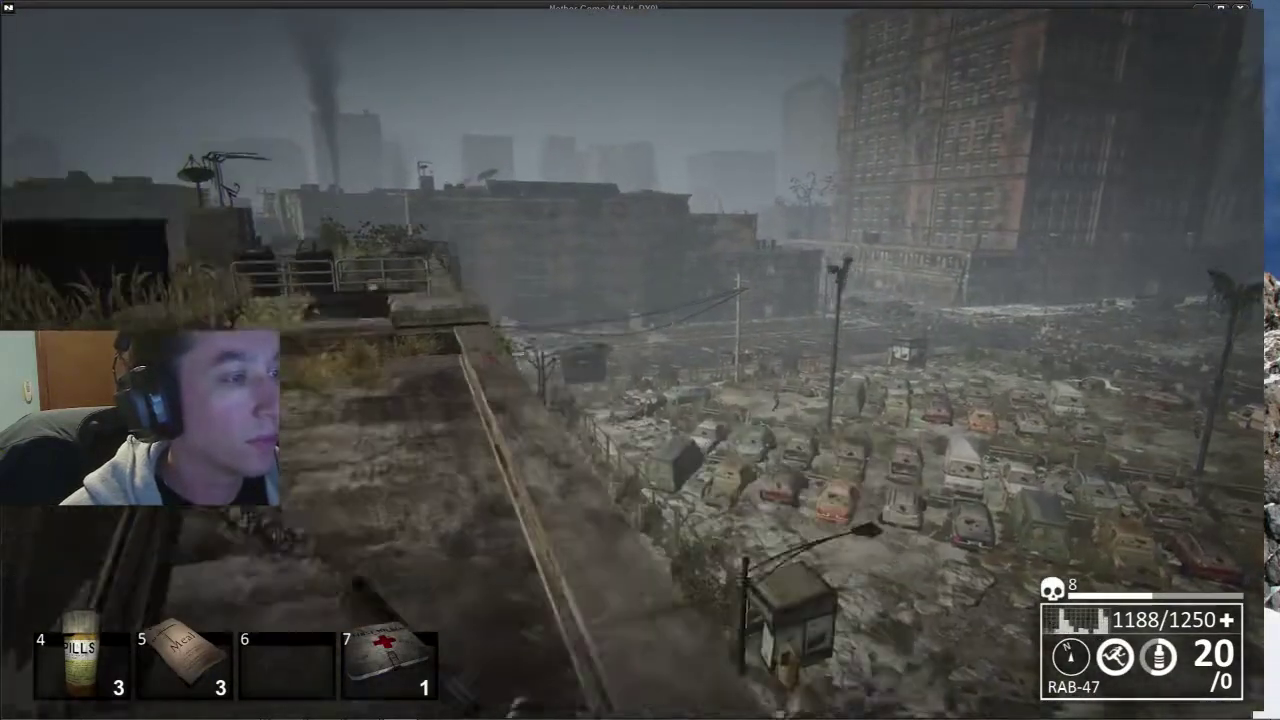
pyautogui.press('w')
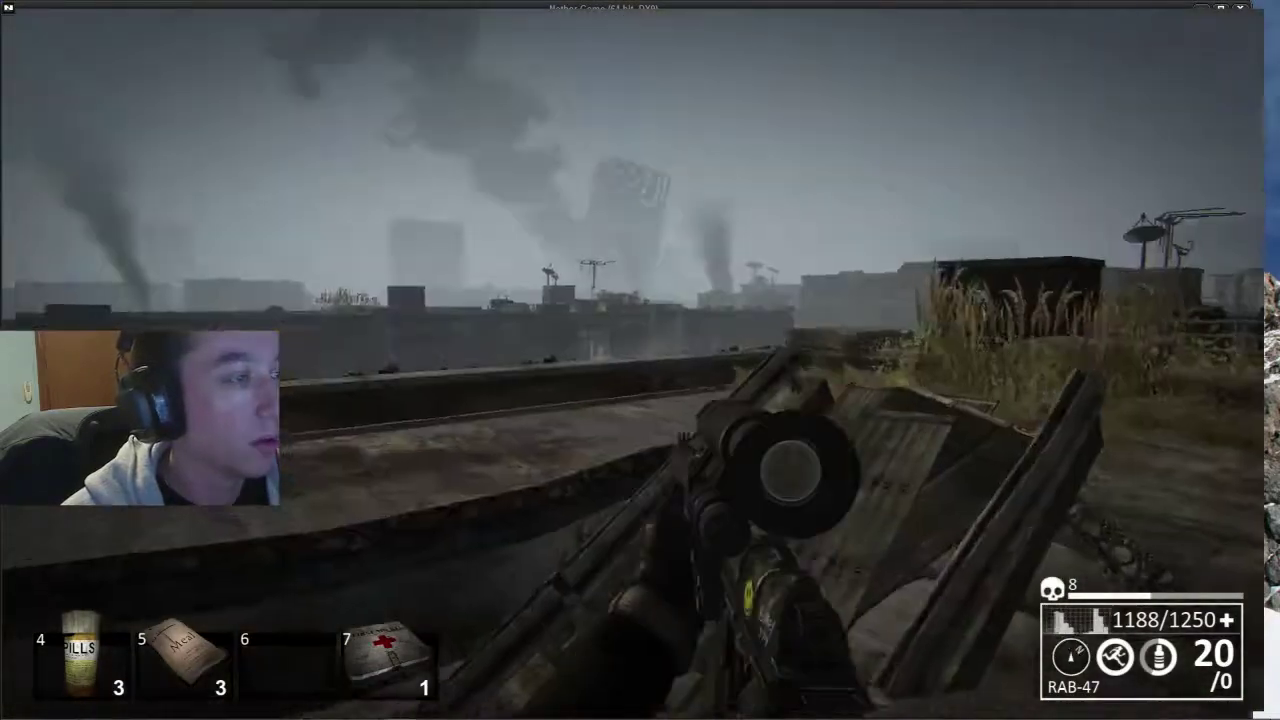
pyautogui.press('w')
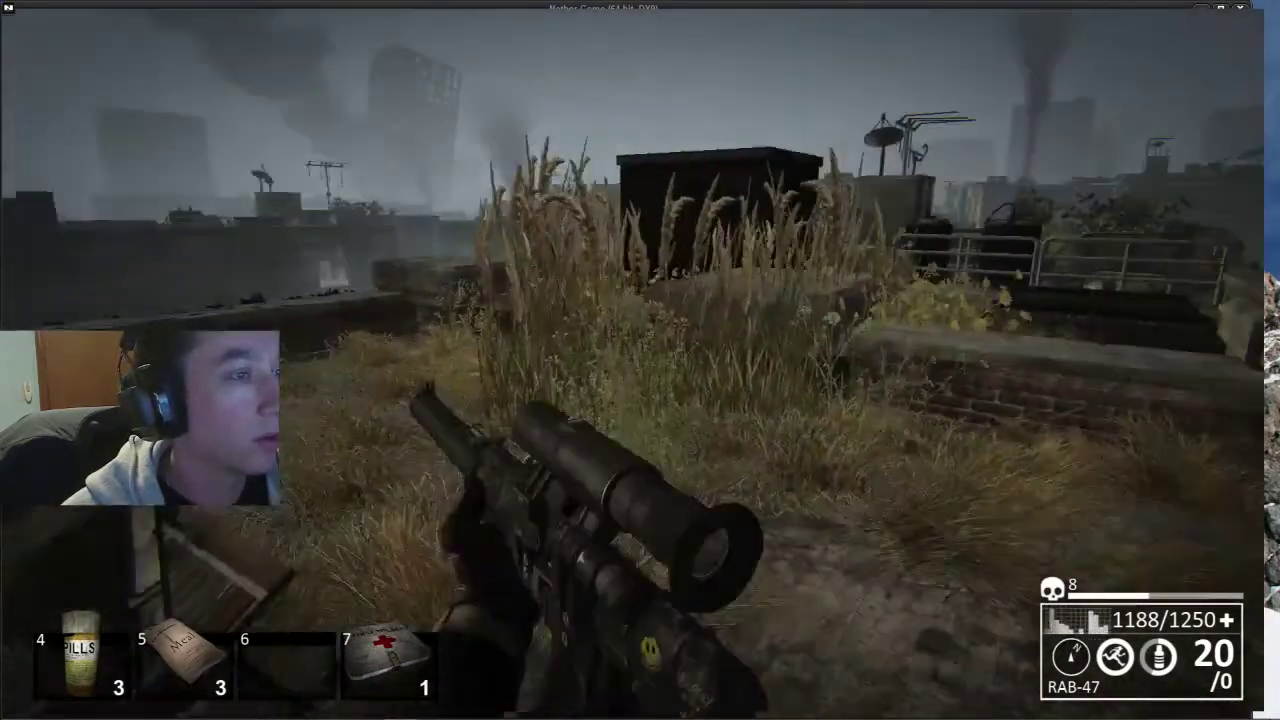
pyautogui.press('w')
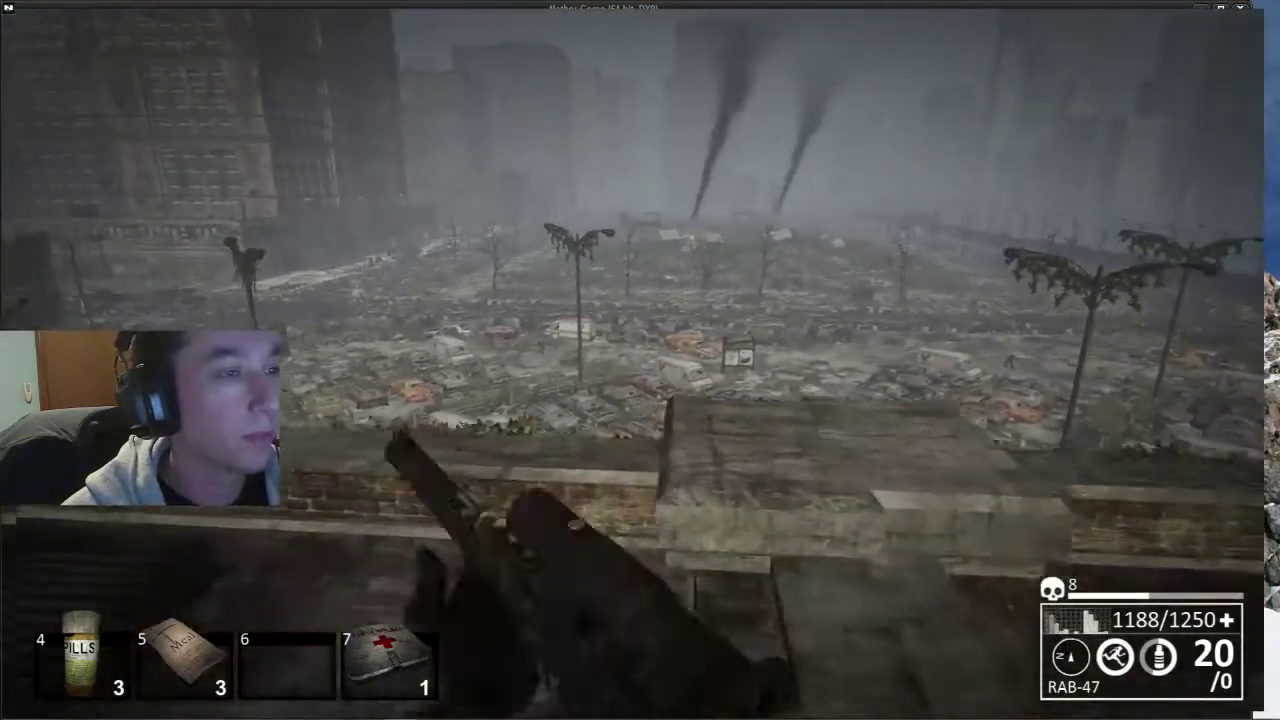
pyautogui.press('w')
pyautogui.press('ctrl')
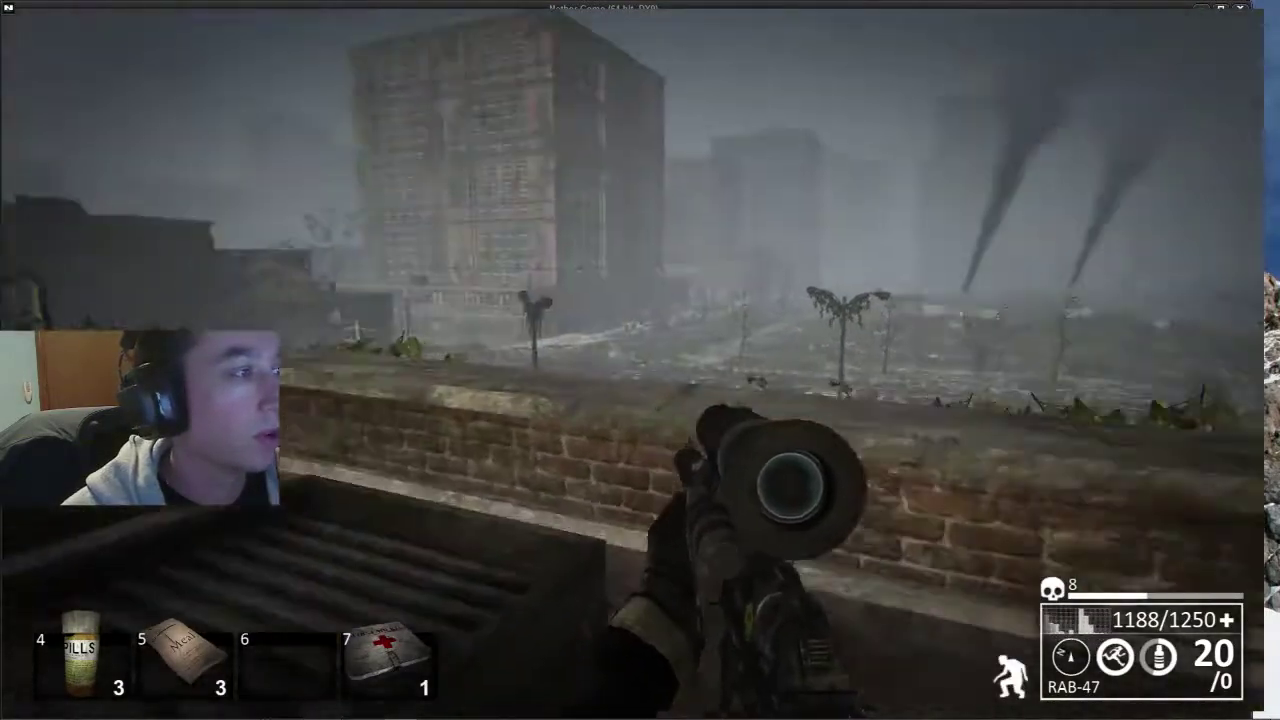
# - Scope the city, then climb across to the roof edge above the ruined street
pyautogui.rightClick(640, 360)
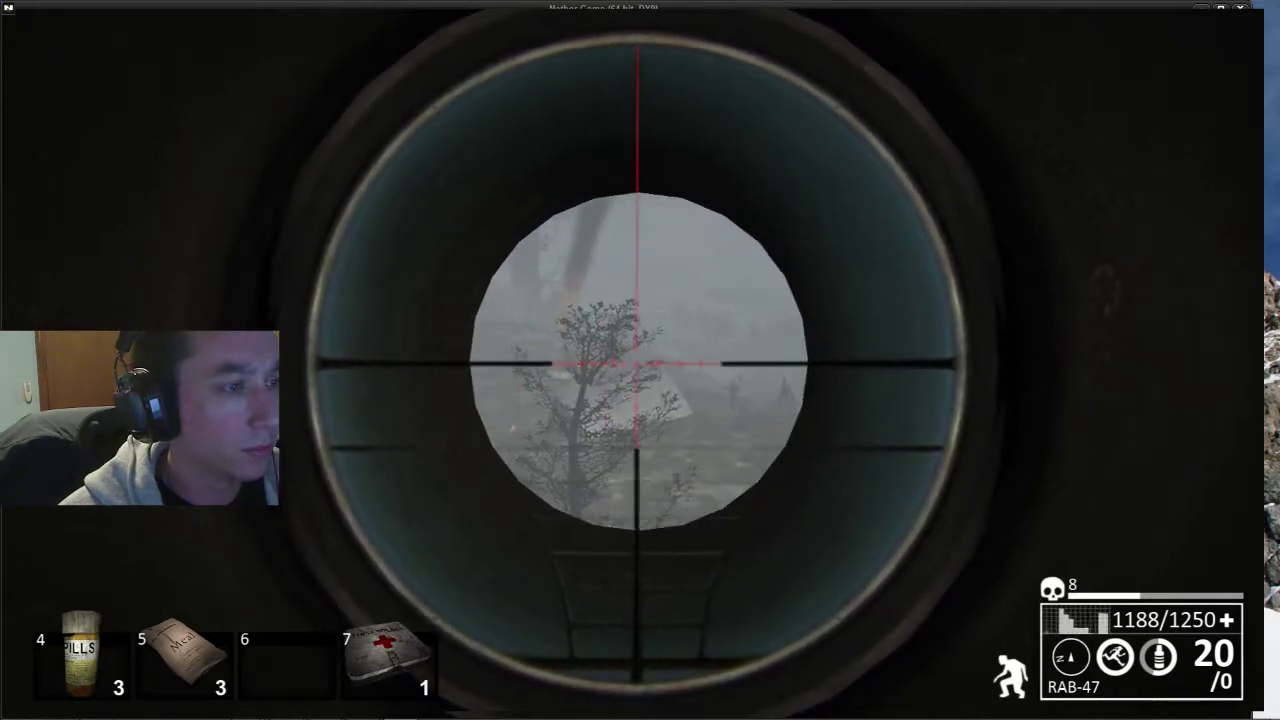
pyautogui.rightClick(640, 360)
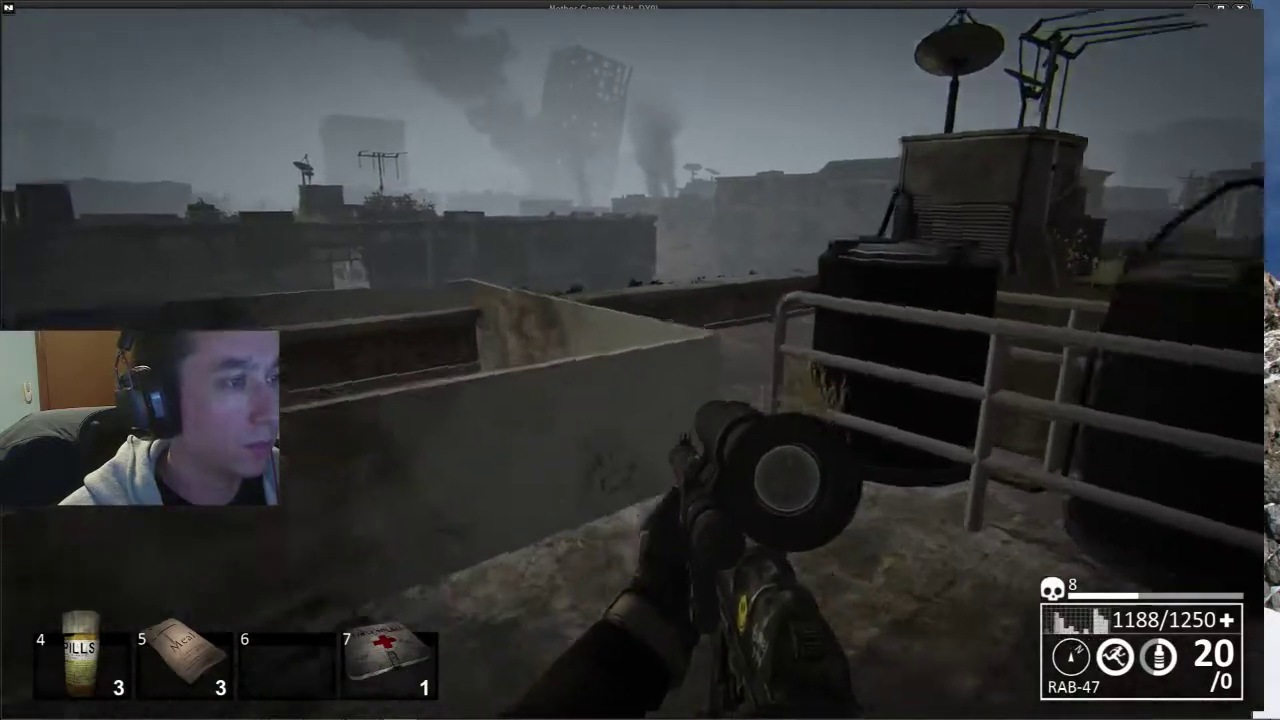
pyautogui.press('space')
pyautogui.press('w')
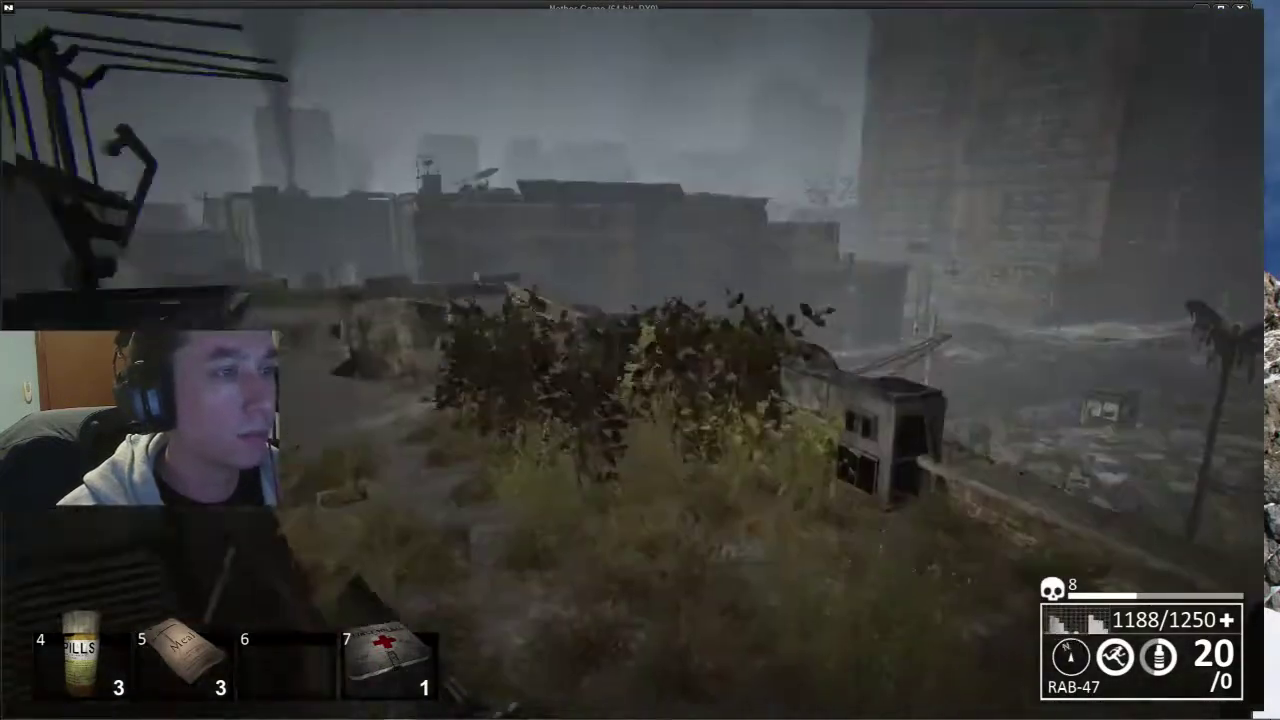
pyautogui.press('w')
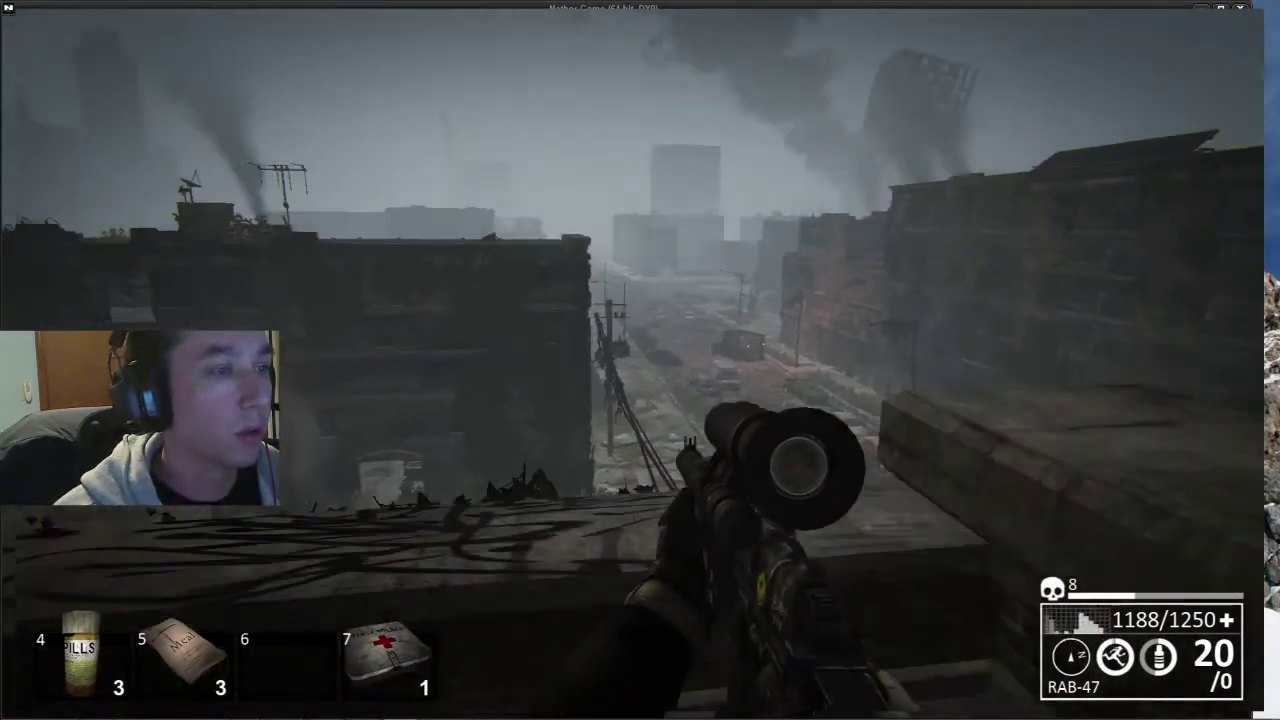
# - Briefly scope down the street, then edge forward and left along the ledge
pyautogui.rightClick(640, 360)
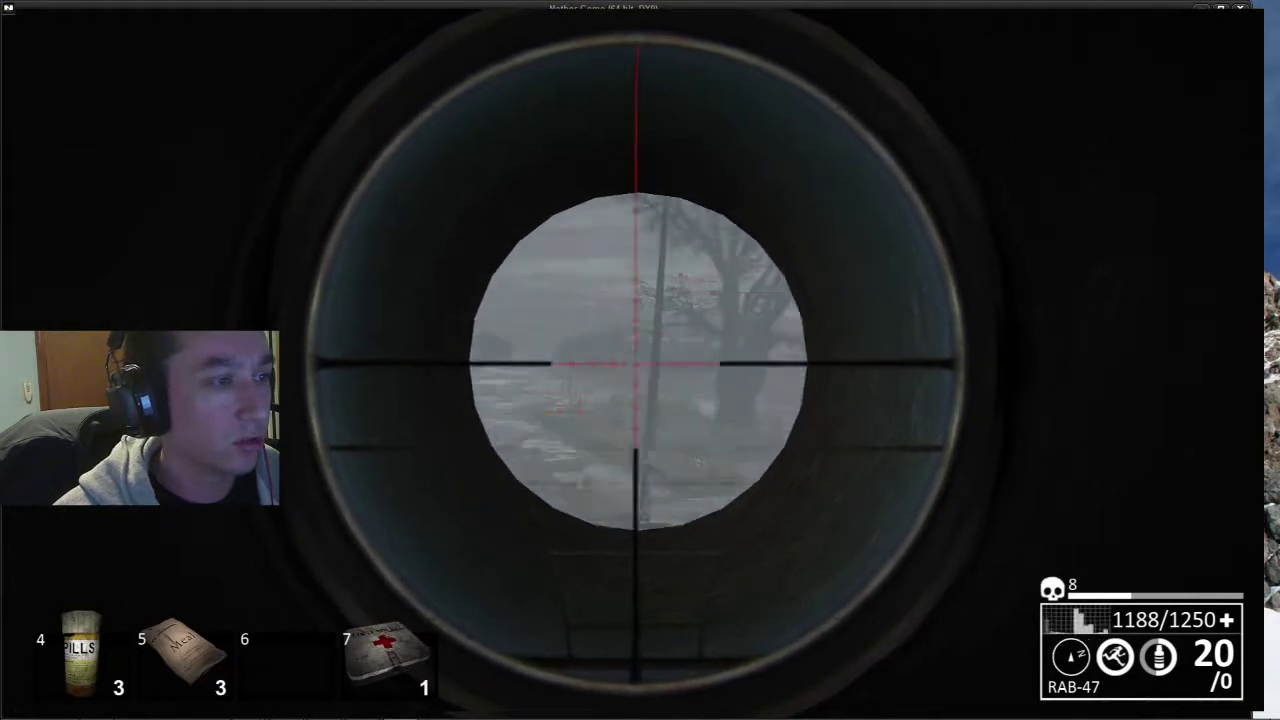
pyautogui.rightClick(640, 360)
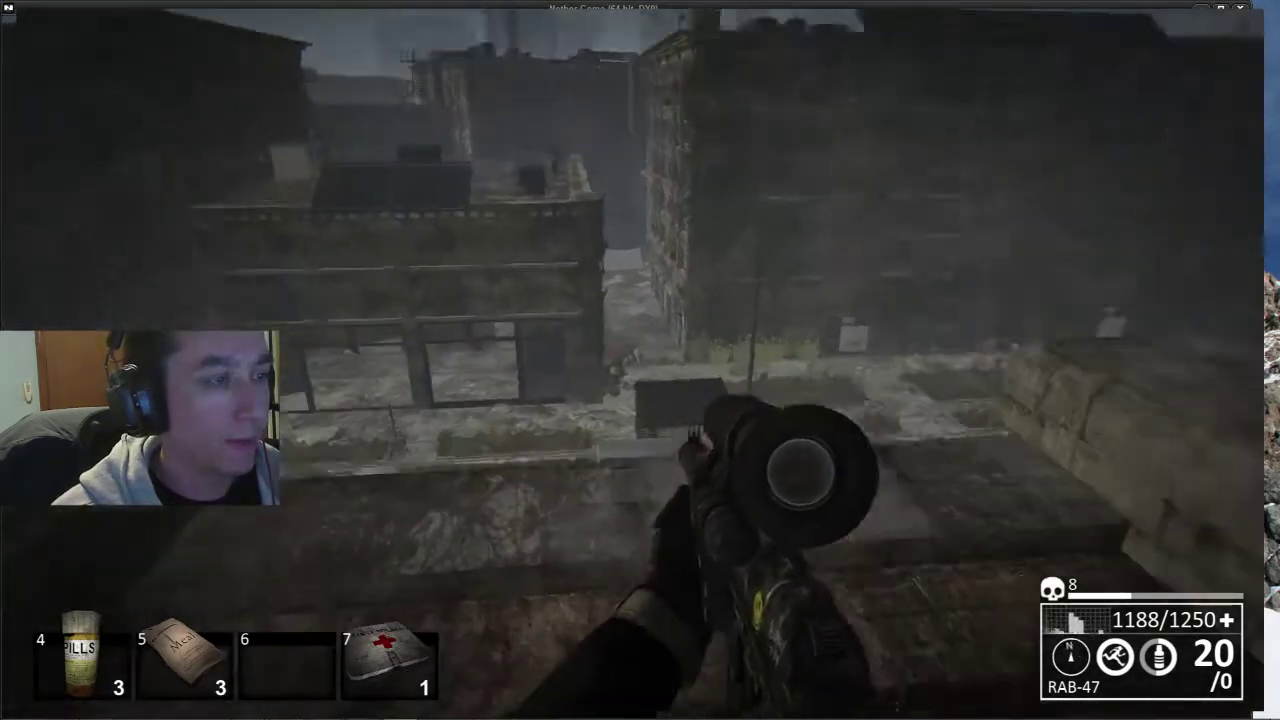
pyautogui.press('w')
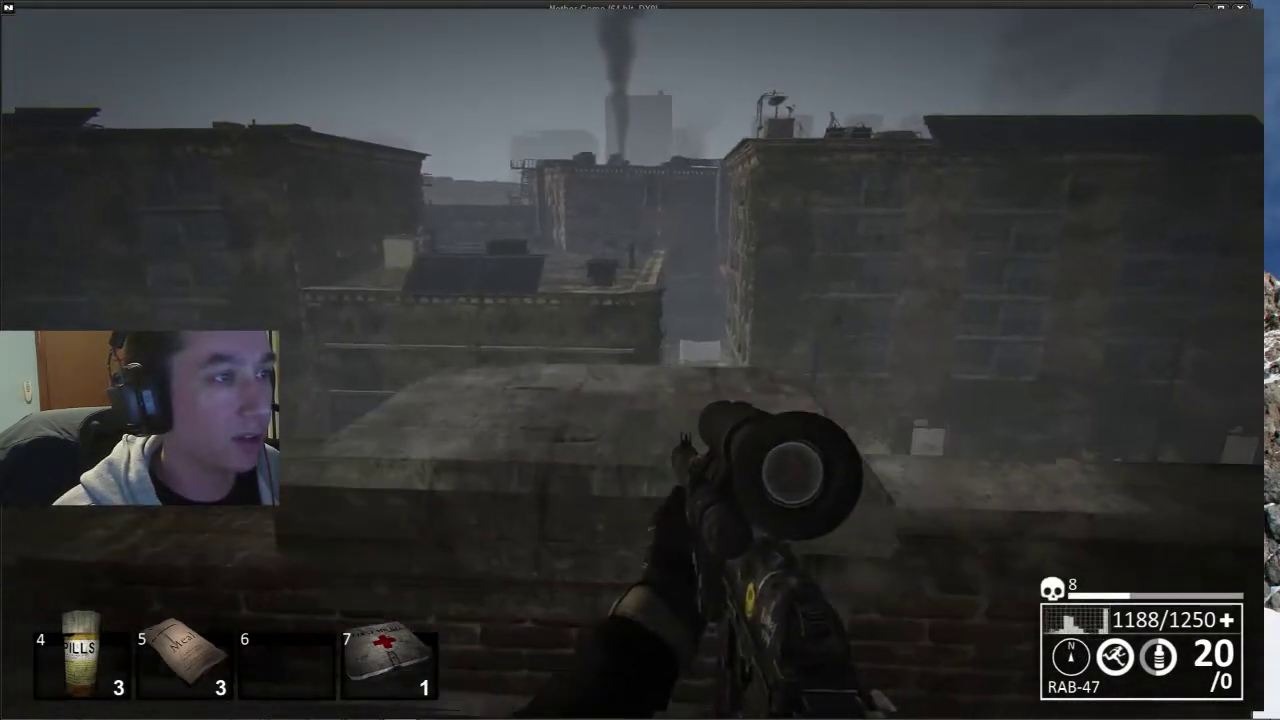
pyautogui.press('w')
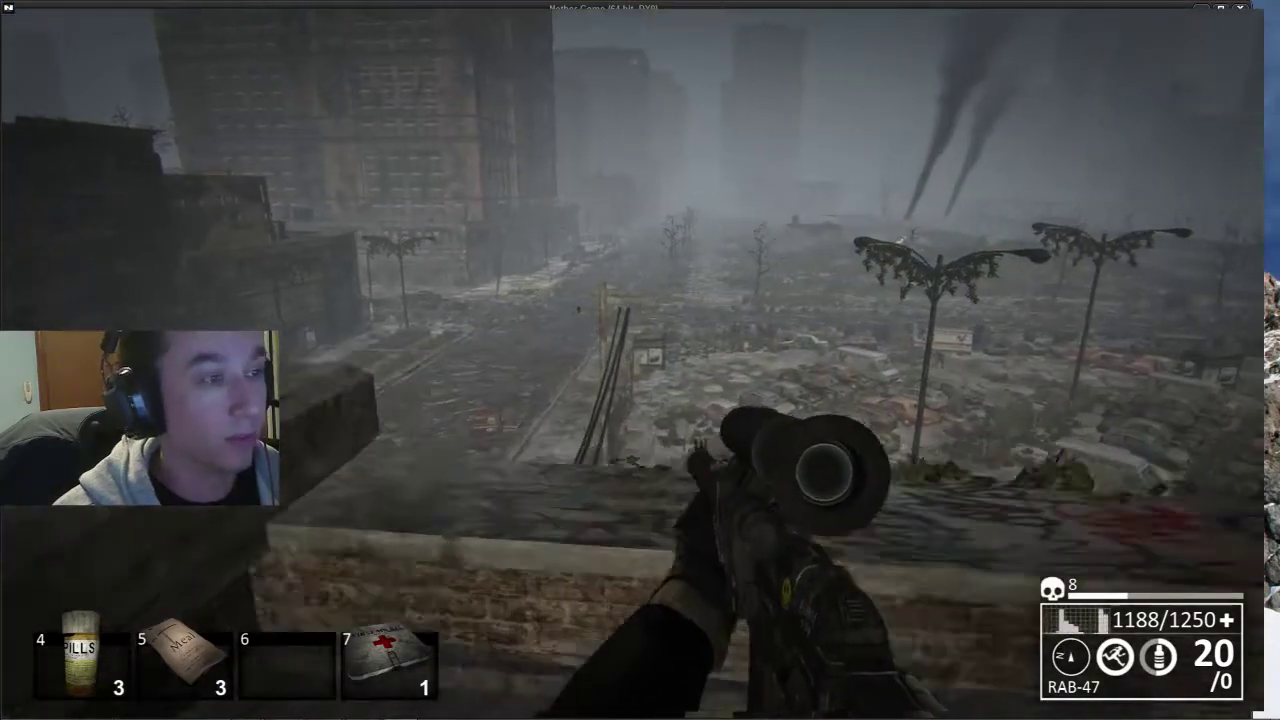
pyautogui.press('a')
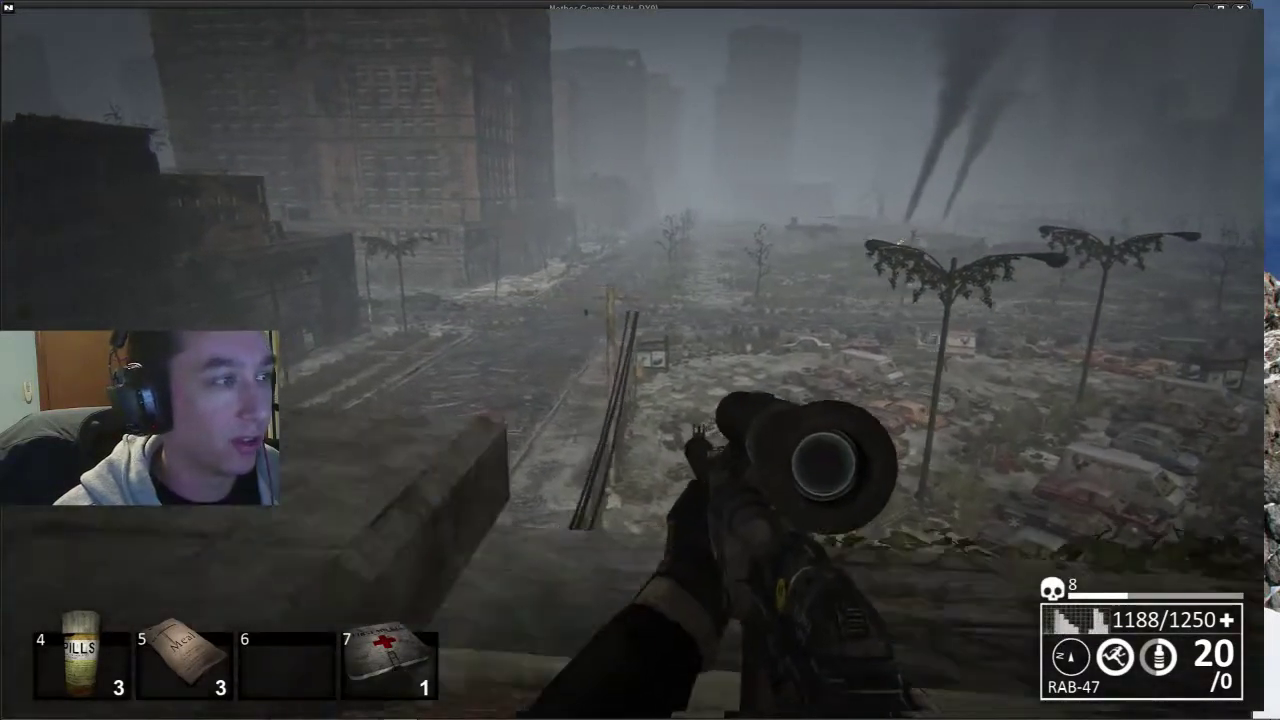
# - Sneak through the rooftop bushes to the ledge above the car lot and crouch behind it
pyautogui.press('w')
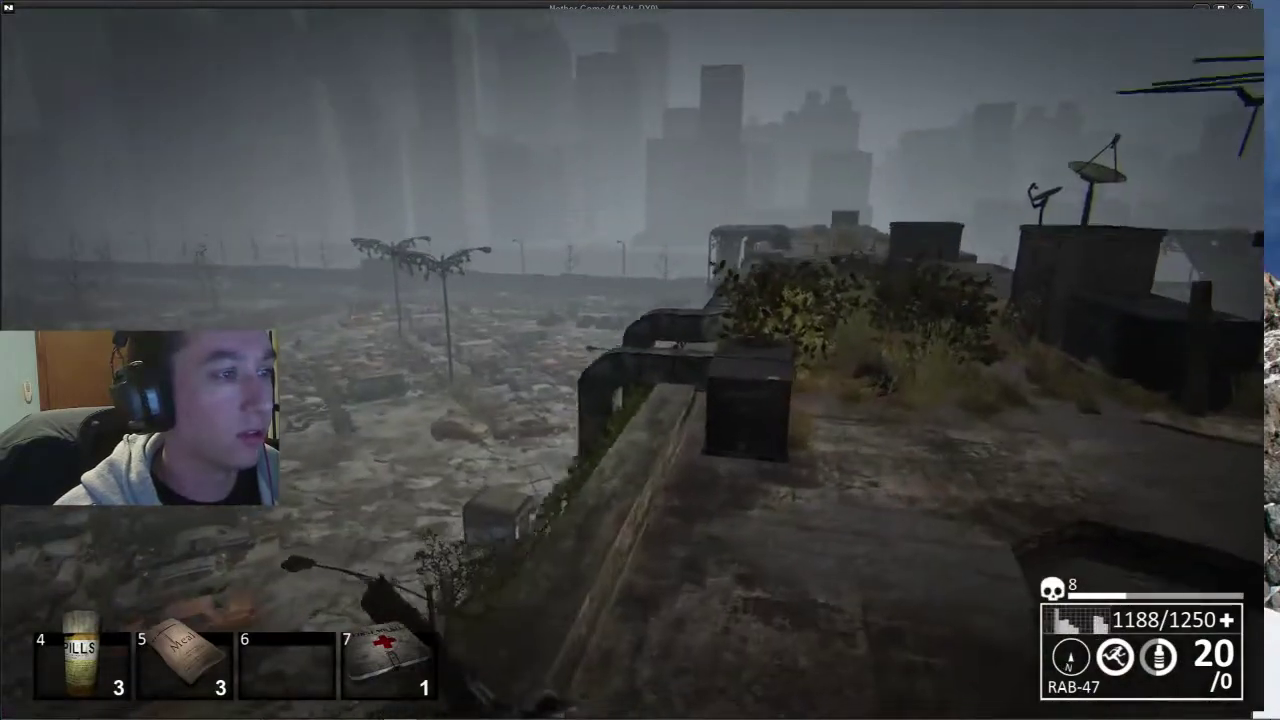
pyautogui.press('w')
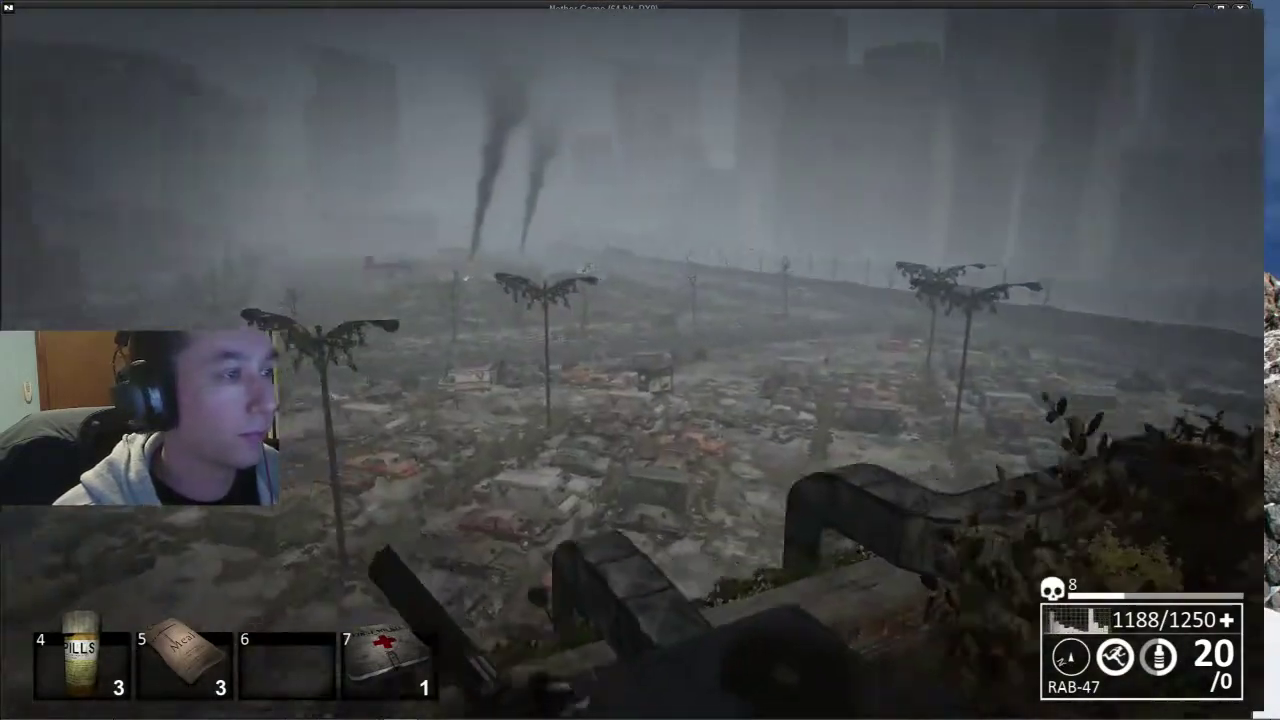
pyautogui.press('w')
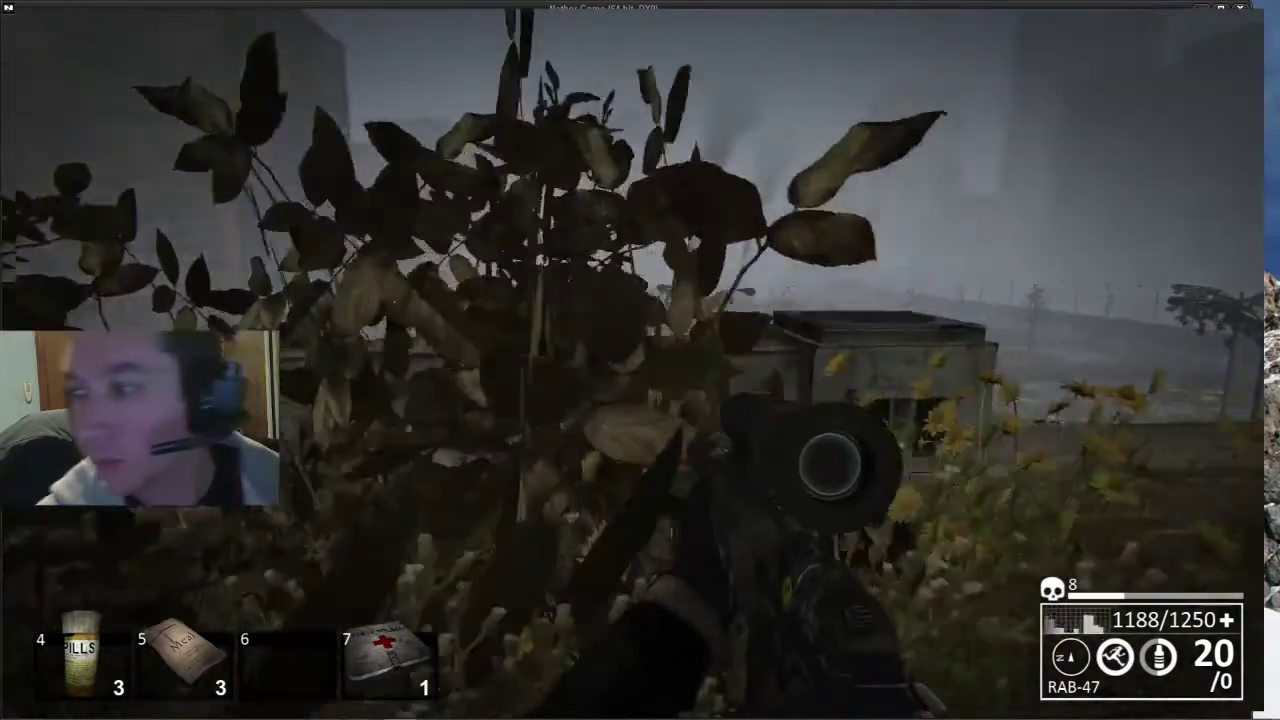
pyautogui.press('ctrl')
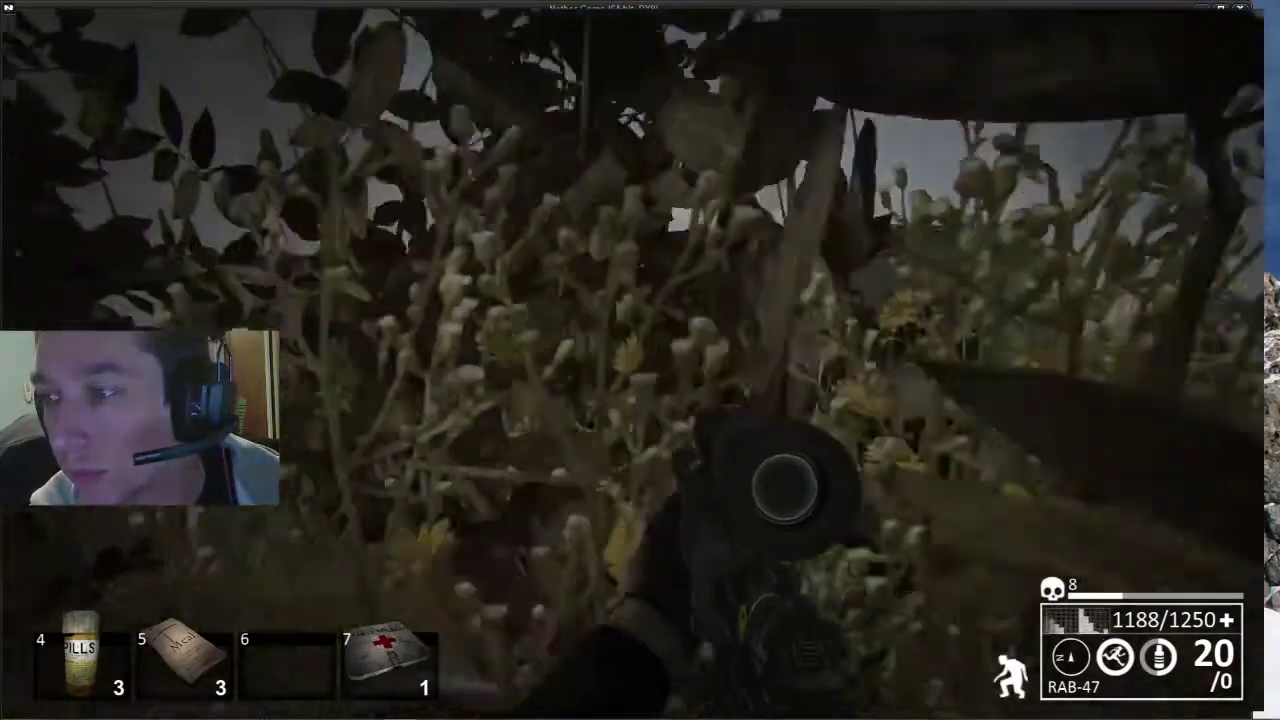
pyautogui.press('w')
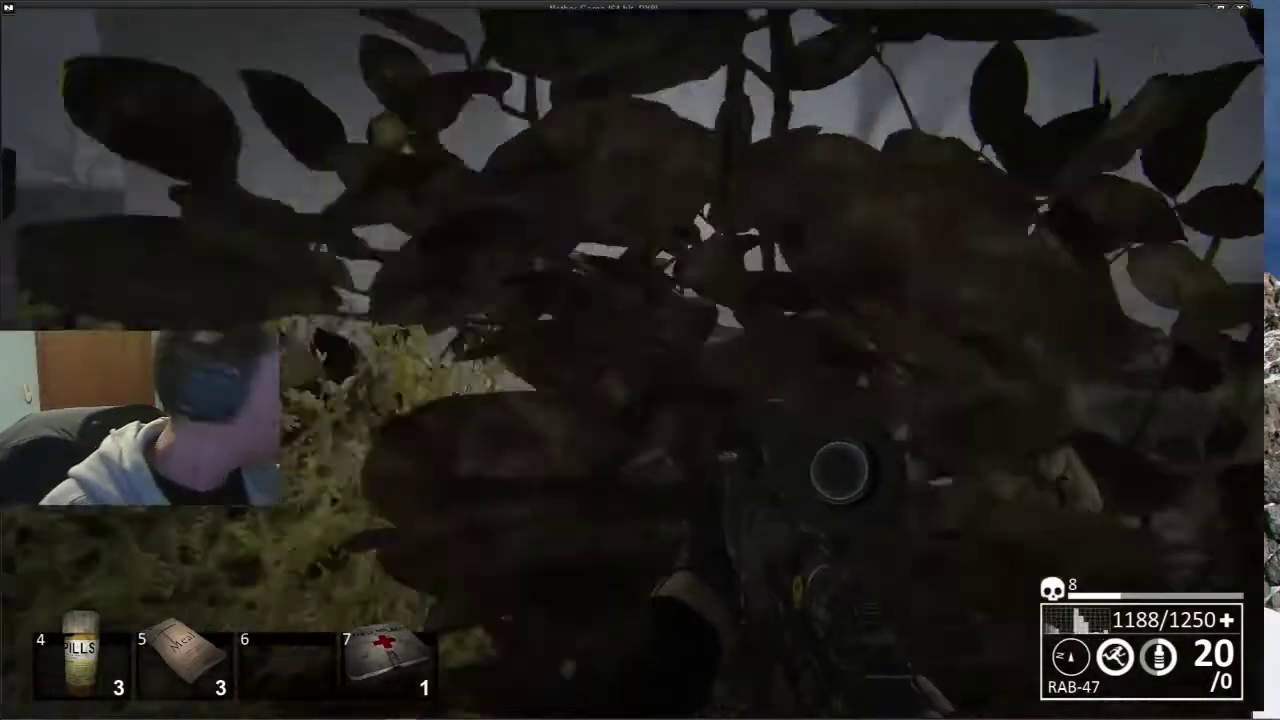
pyautogui.press('ctrl')
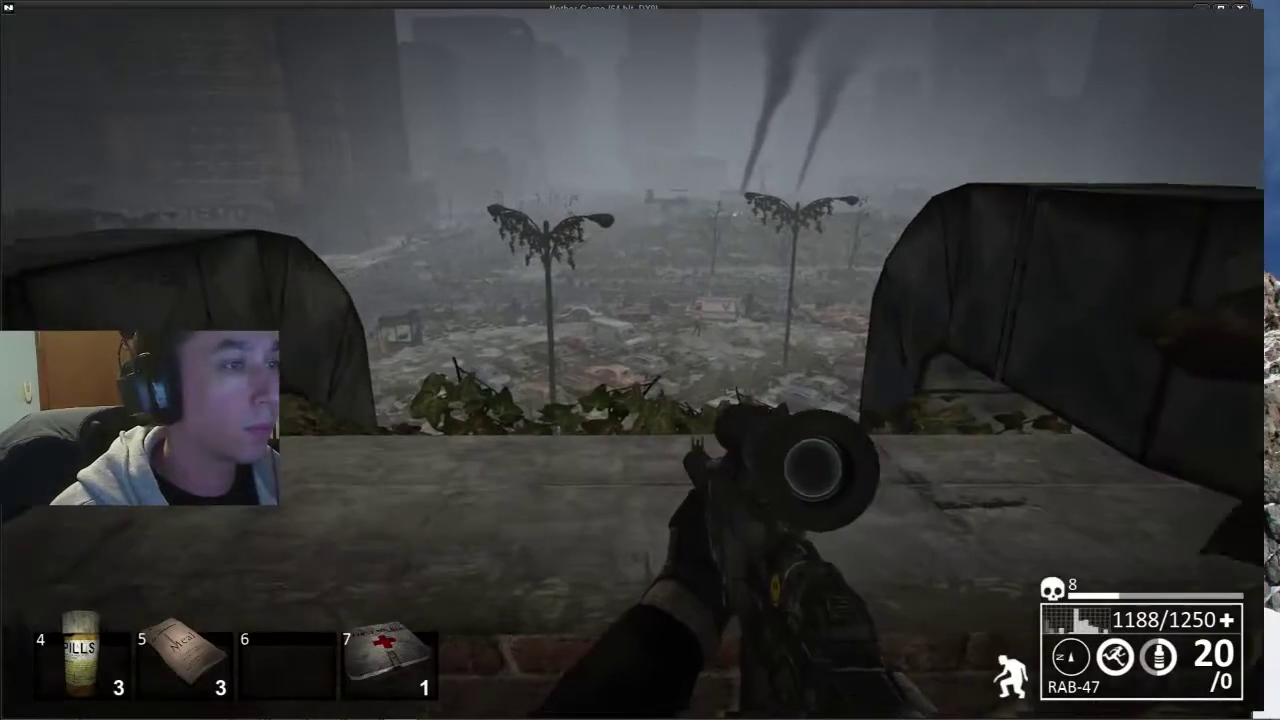
pyautogui.press('w')
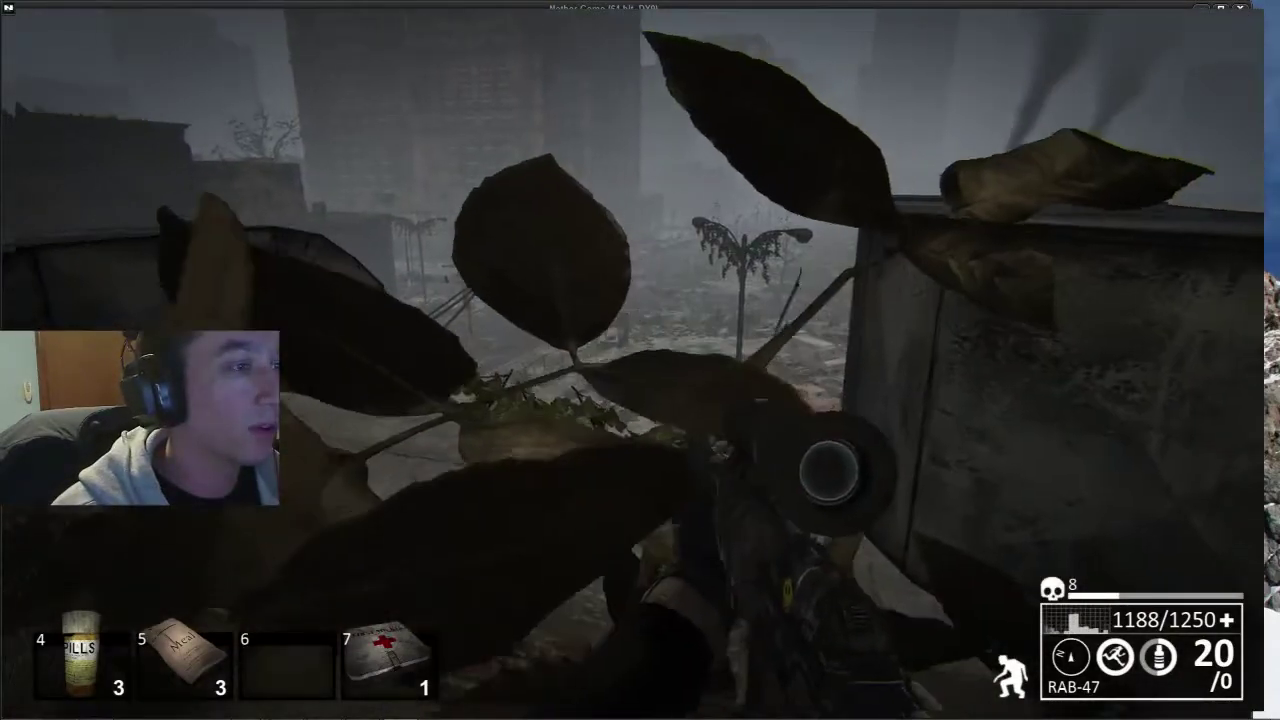
pyautogui.press('w')
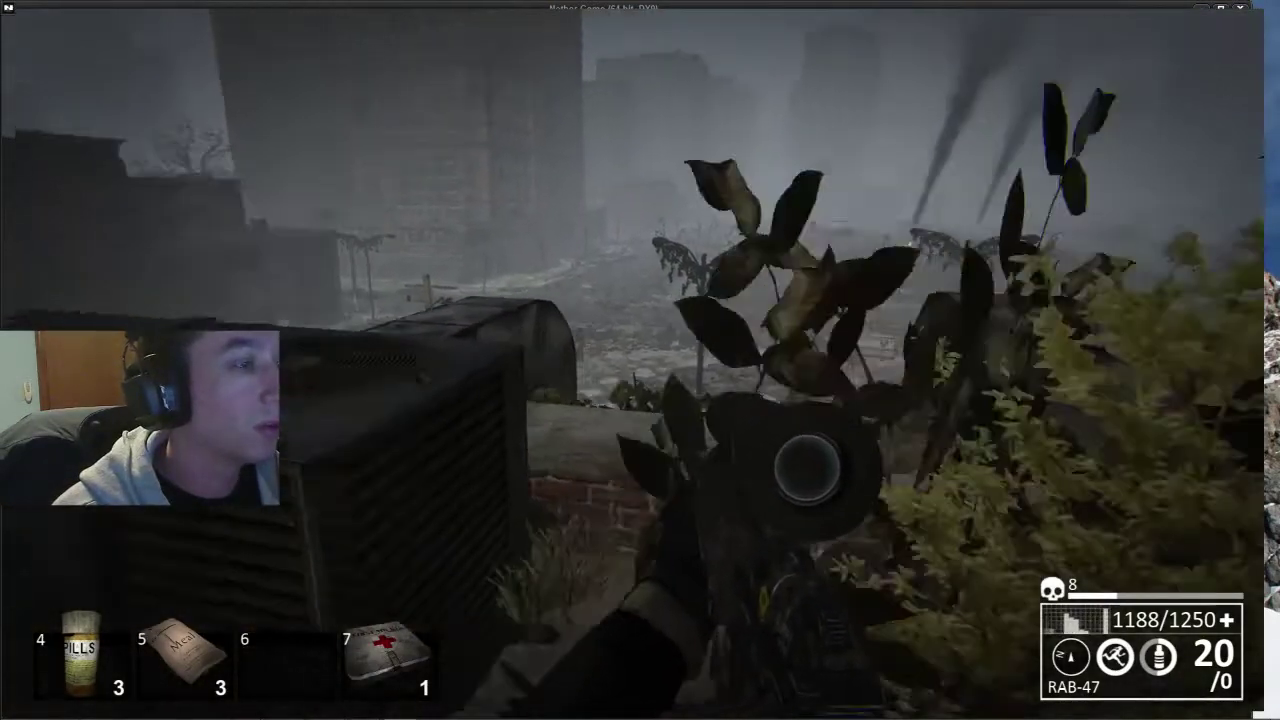
pyautogui.press('w')
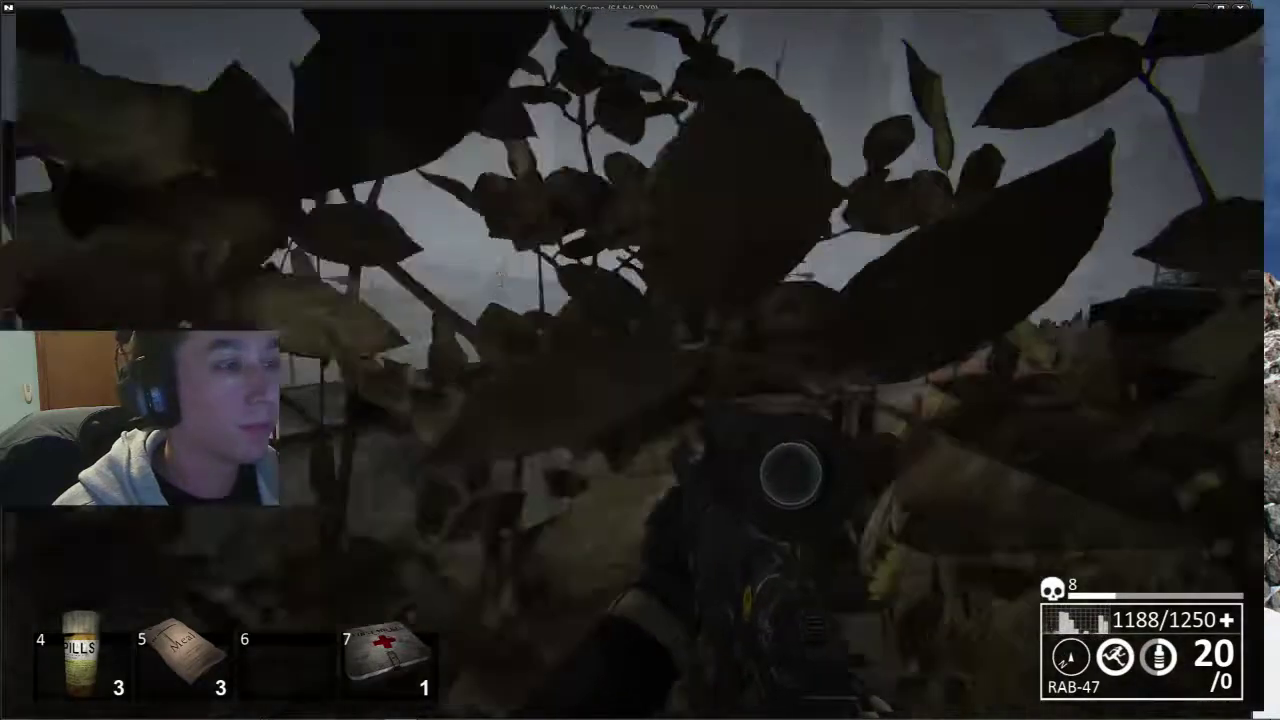
pyautogui.press('w')
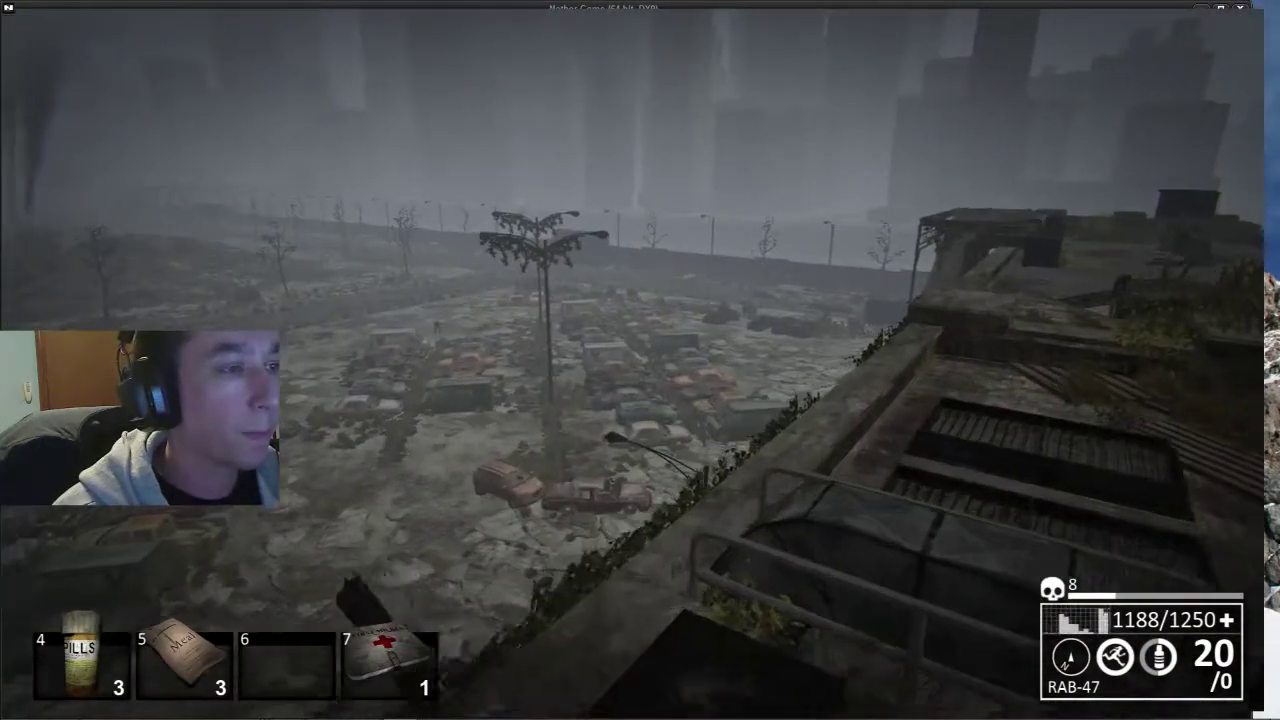
pyautogui.press('w')
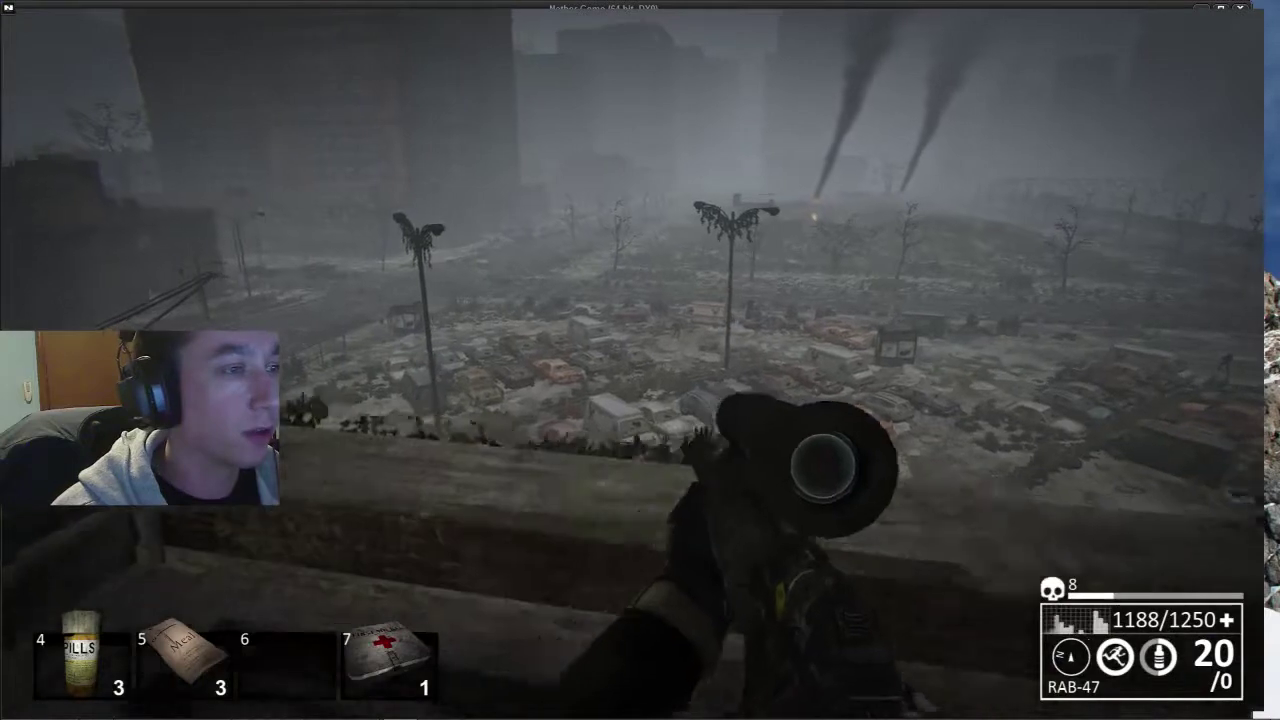
pyautogui.press('ctrl')
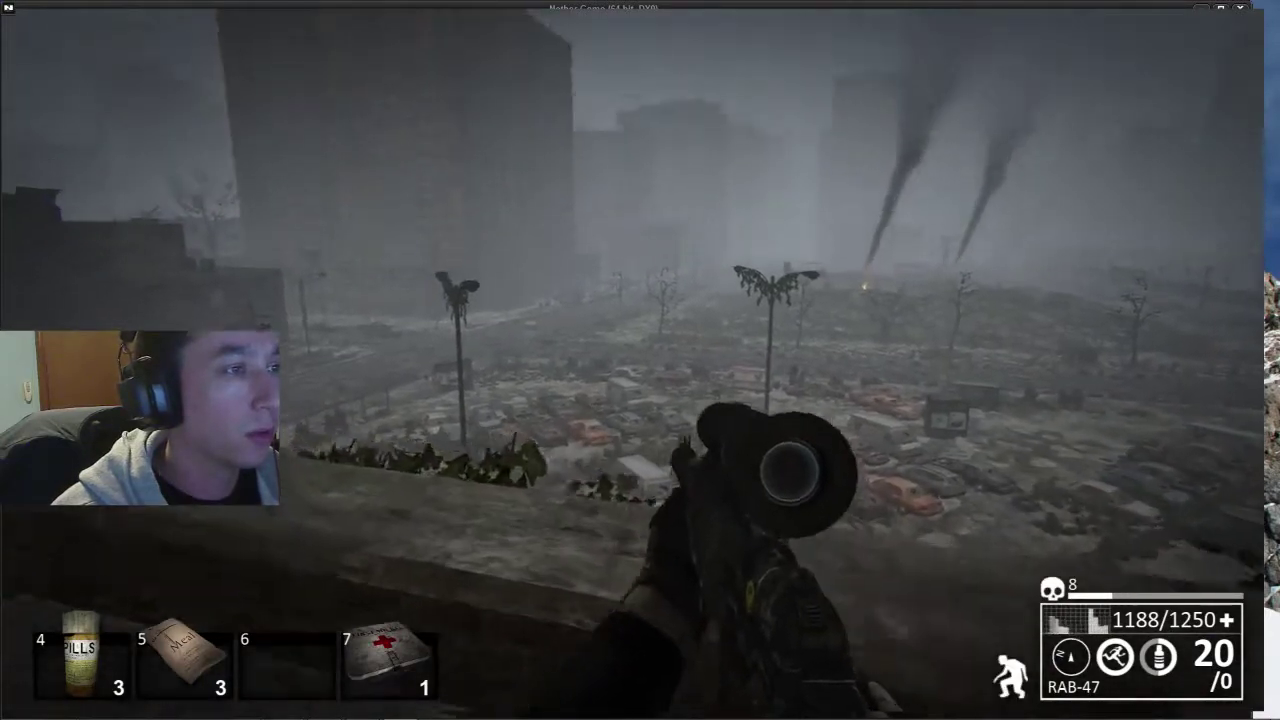
# - Look over the car lot through the sniper scope, then lower the rifle
pyautogui.rightClick(640, 360)
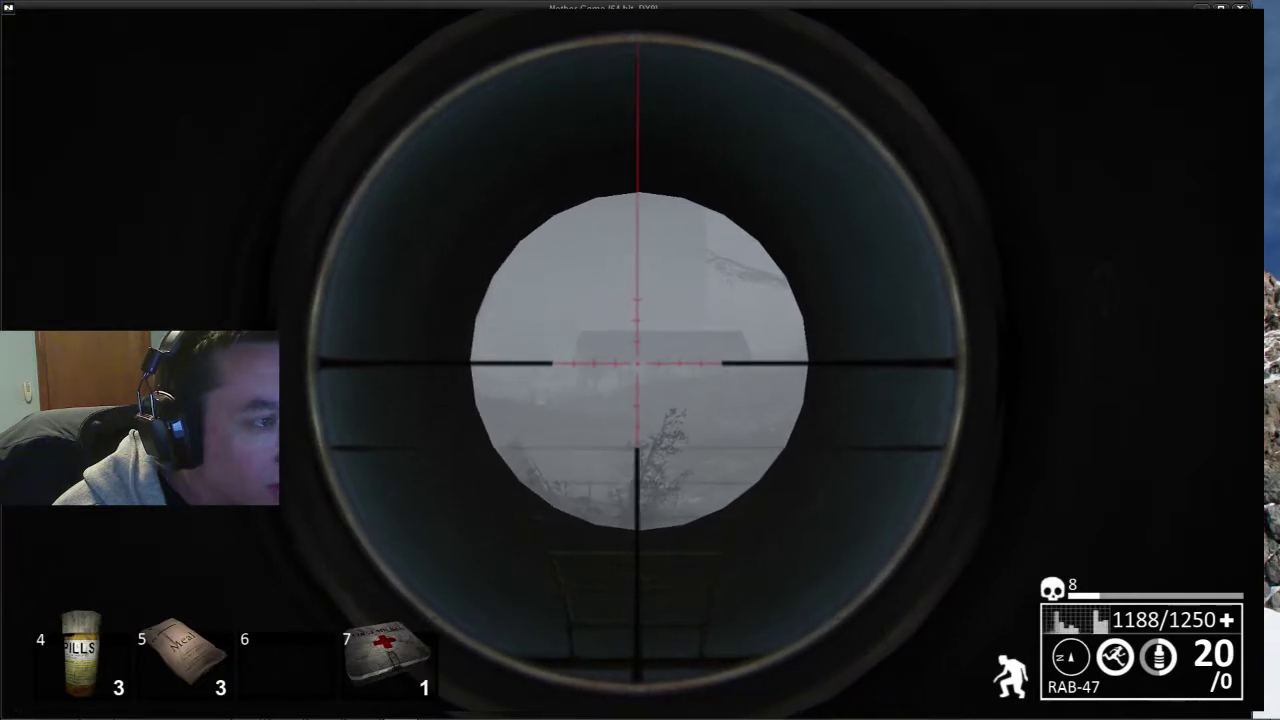
pyautogui.rightClick(640, 360)
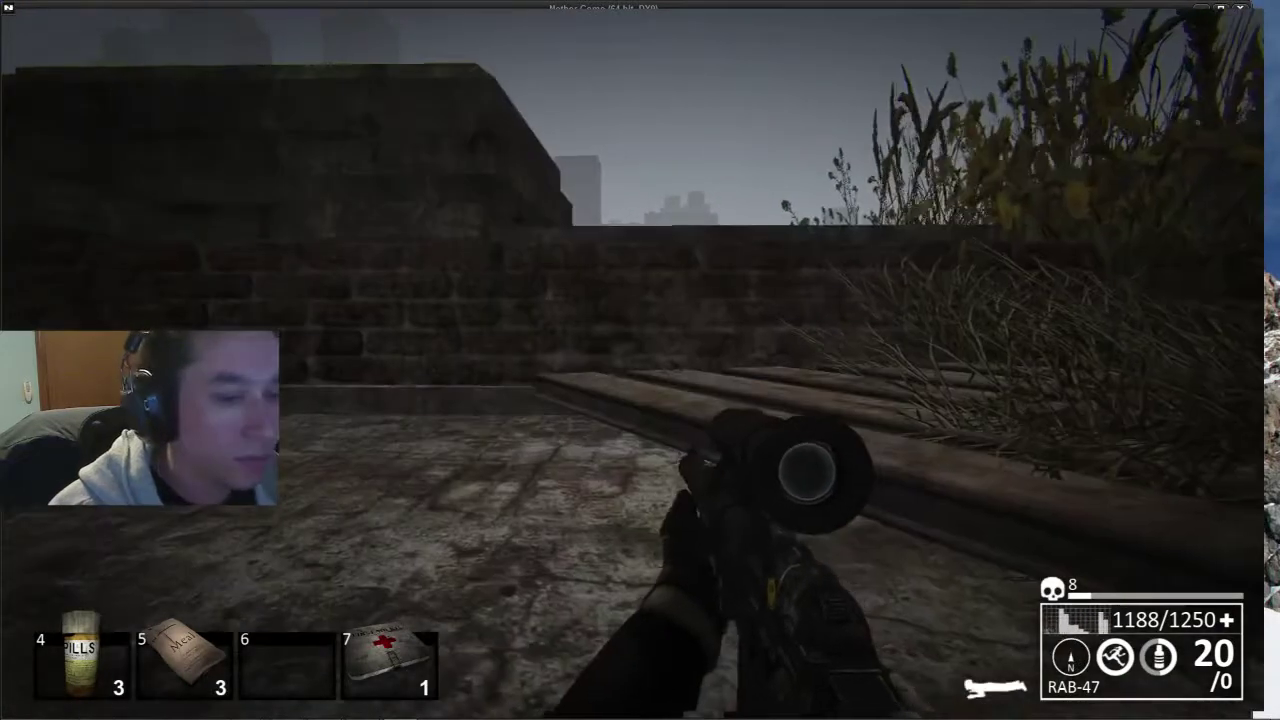
# - Check the carried items in the inventory, then glance at the city map
pyautogui.press('Tab')
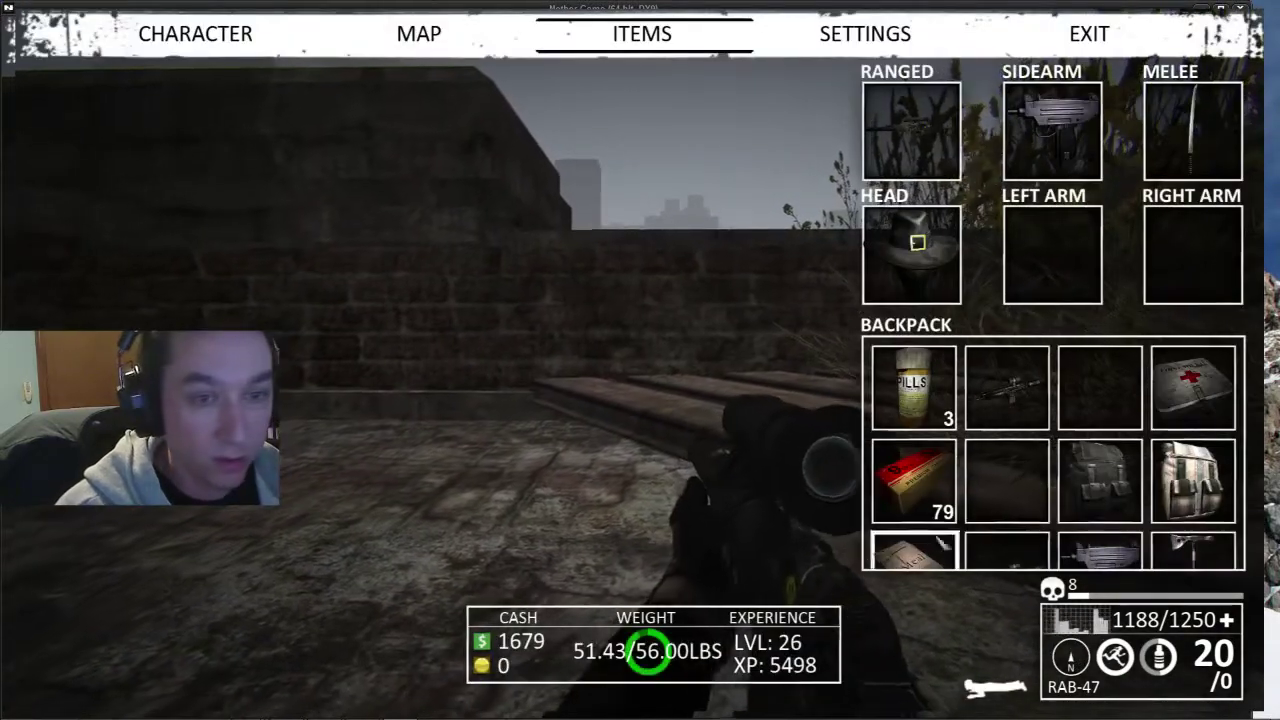
pyautogui.scroll(-2, 1050, 502)
pyautogui.scroll(2, 1040, 512)
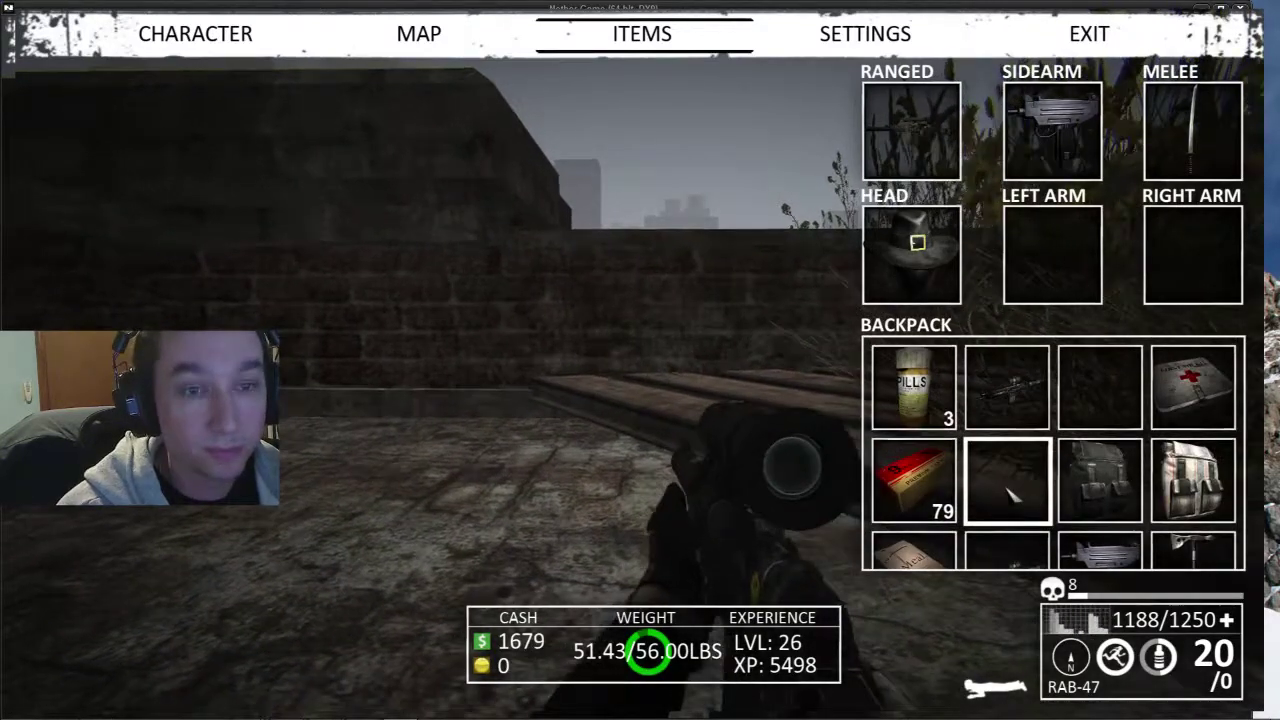
pyautogui.press('Tab')
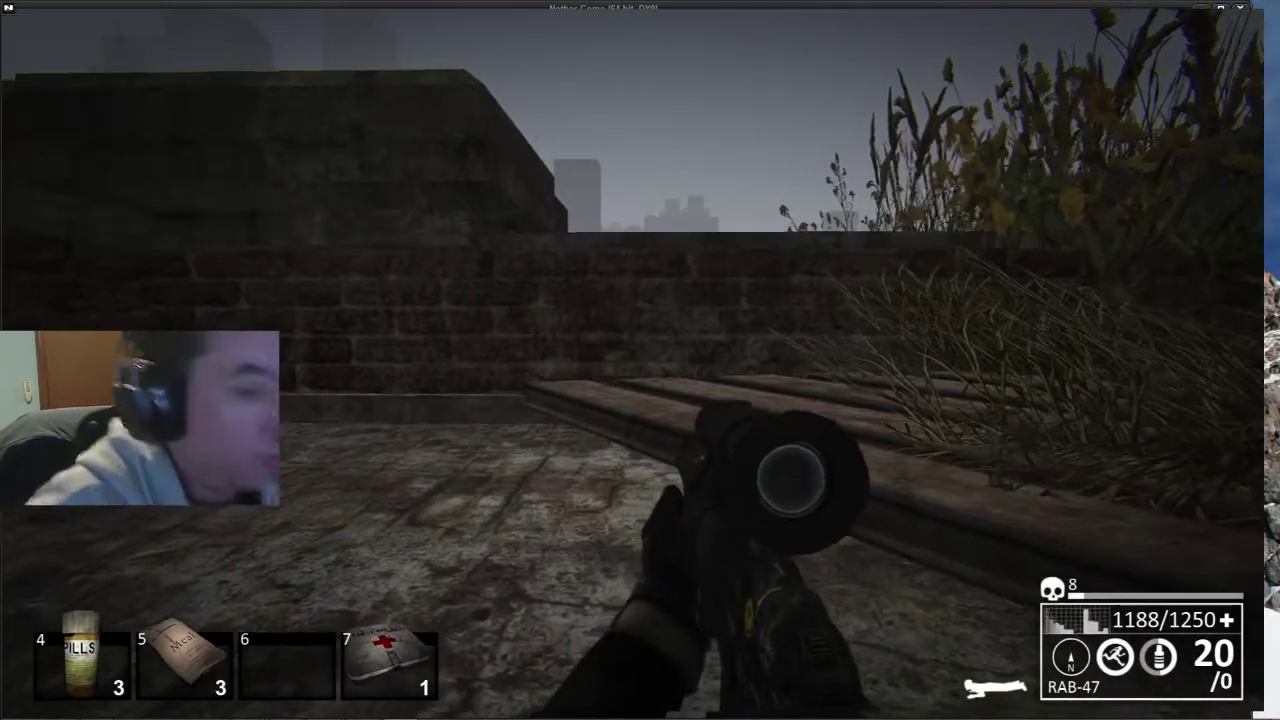
pyautogui.press('m')
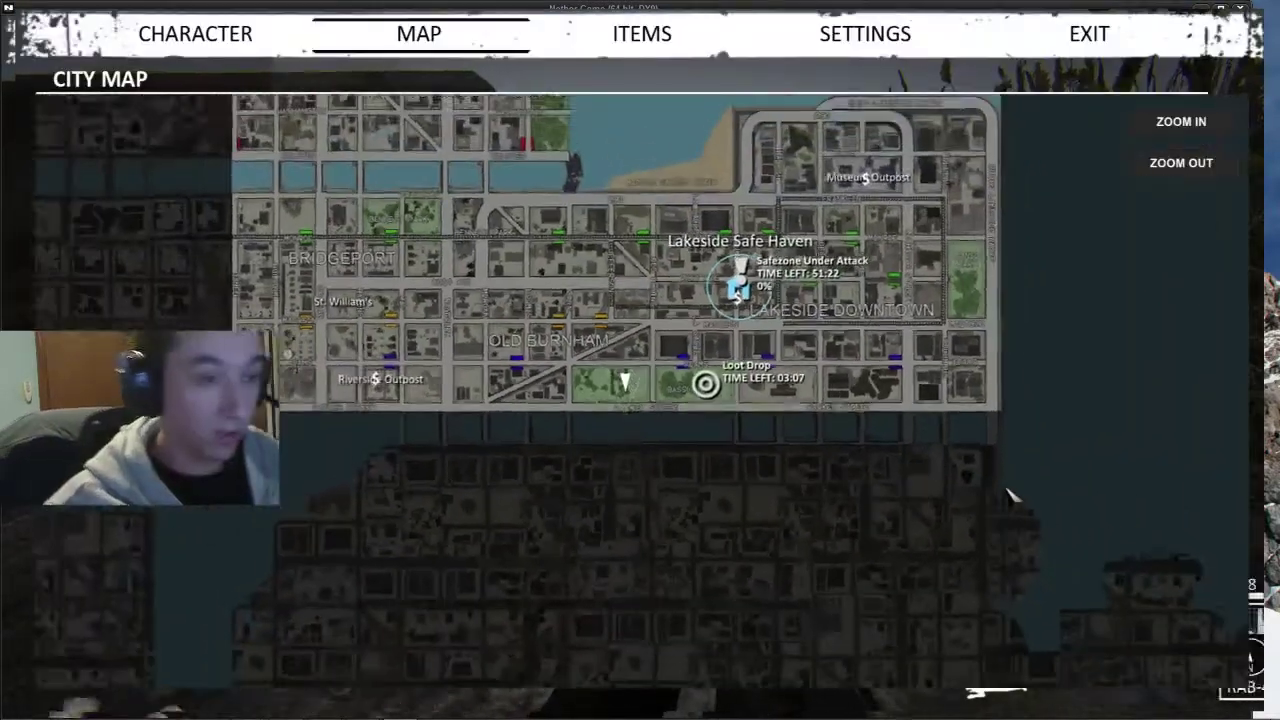
pyautogui.press('m')
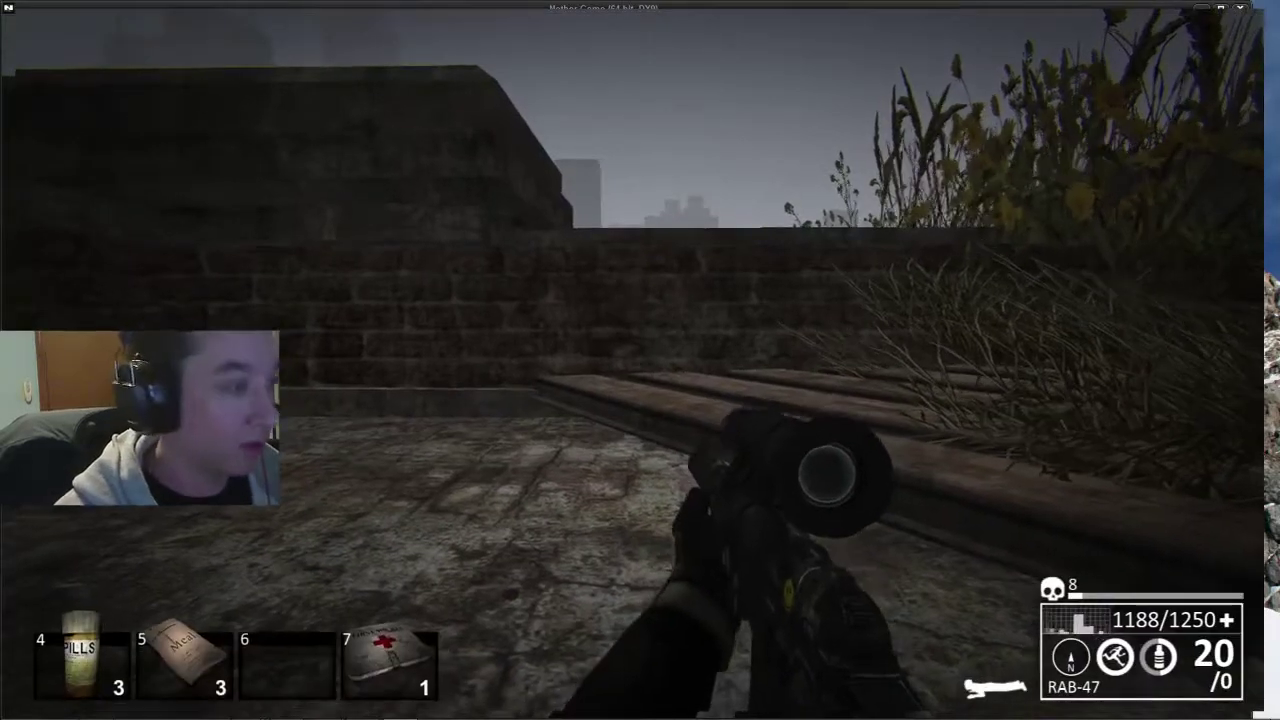
# - Move onto the rooftop ledge, crouch, and scope in over the foggy street
pyautogui.press('w')
pyautogui.press('ctrl')
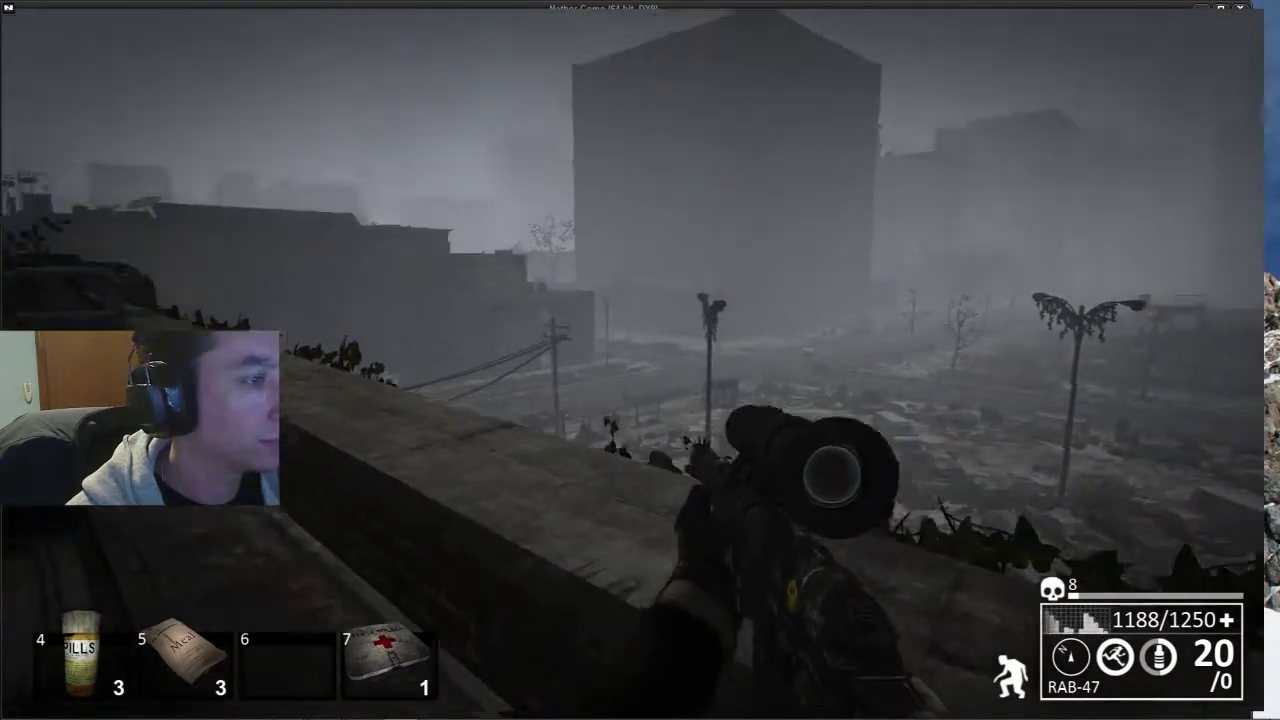
pyautogui.rightClick(640, 360)
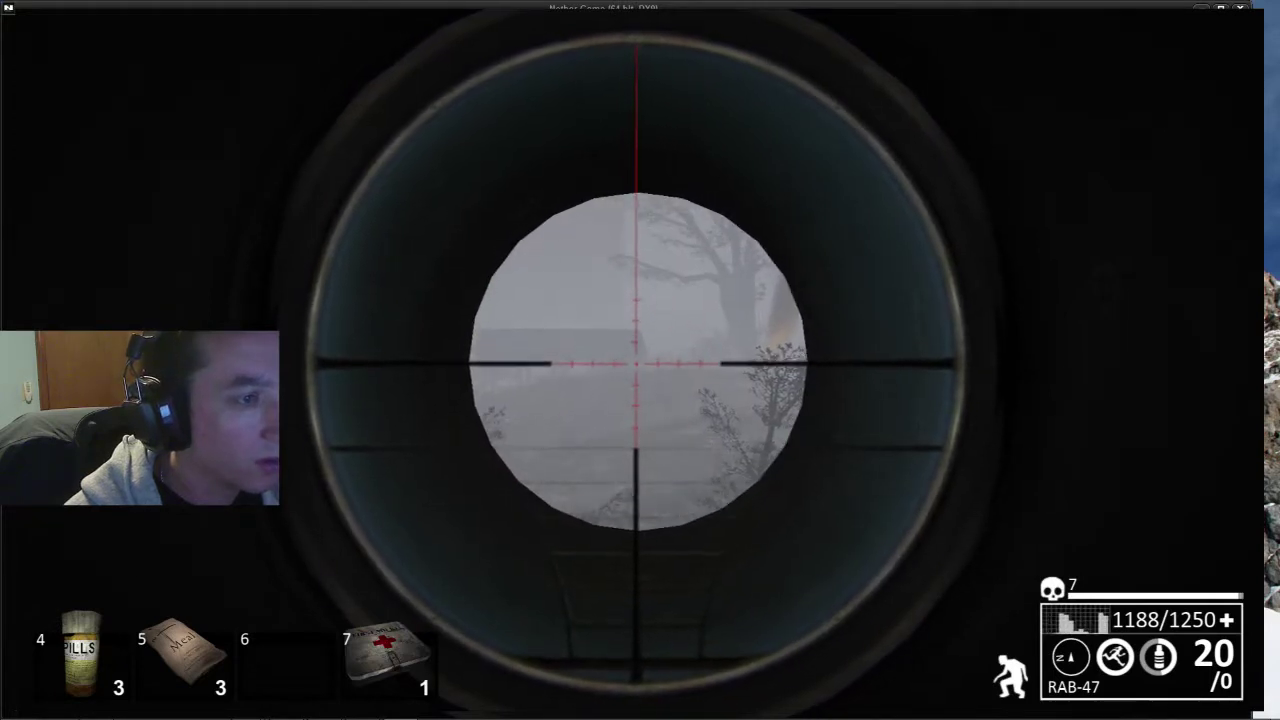
pyautogui.rightClick(640, 360)
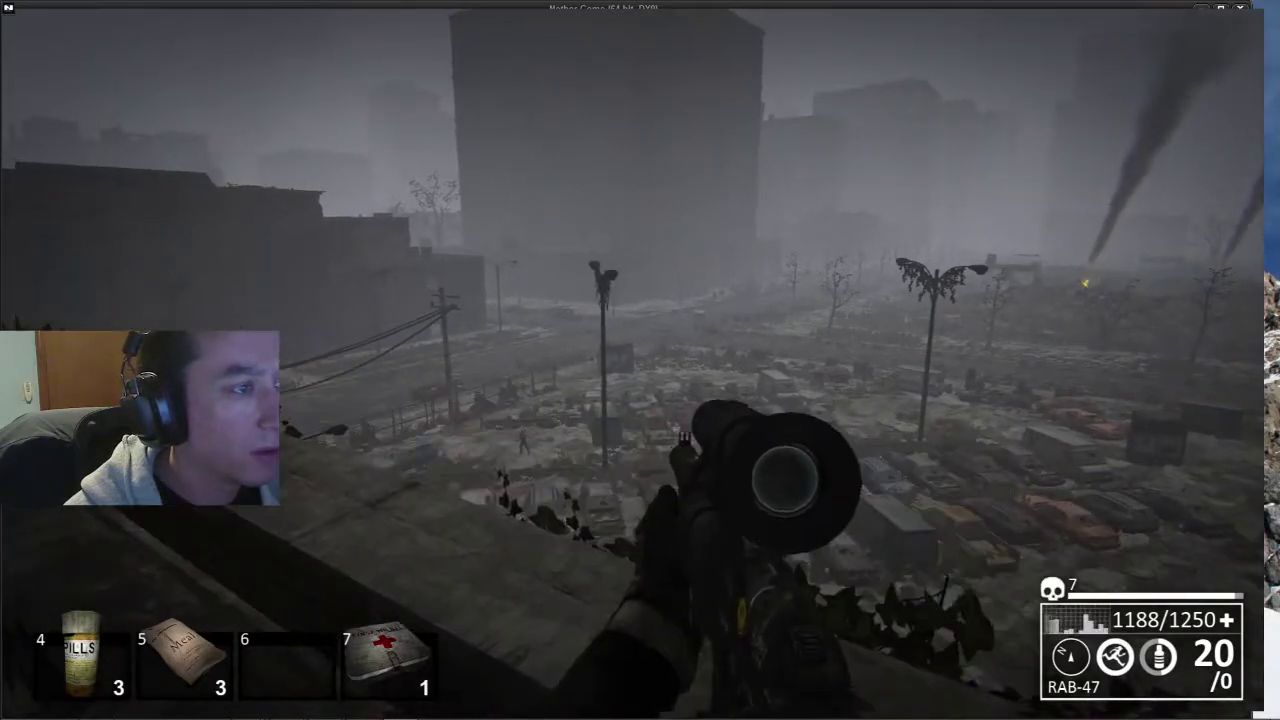
pyautogui.press('ctrl')
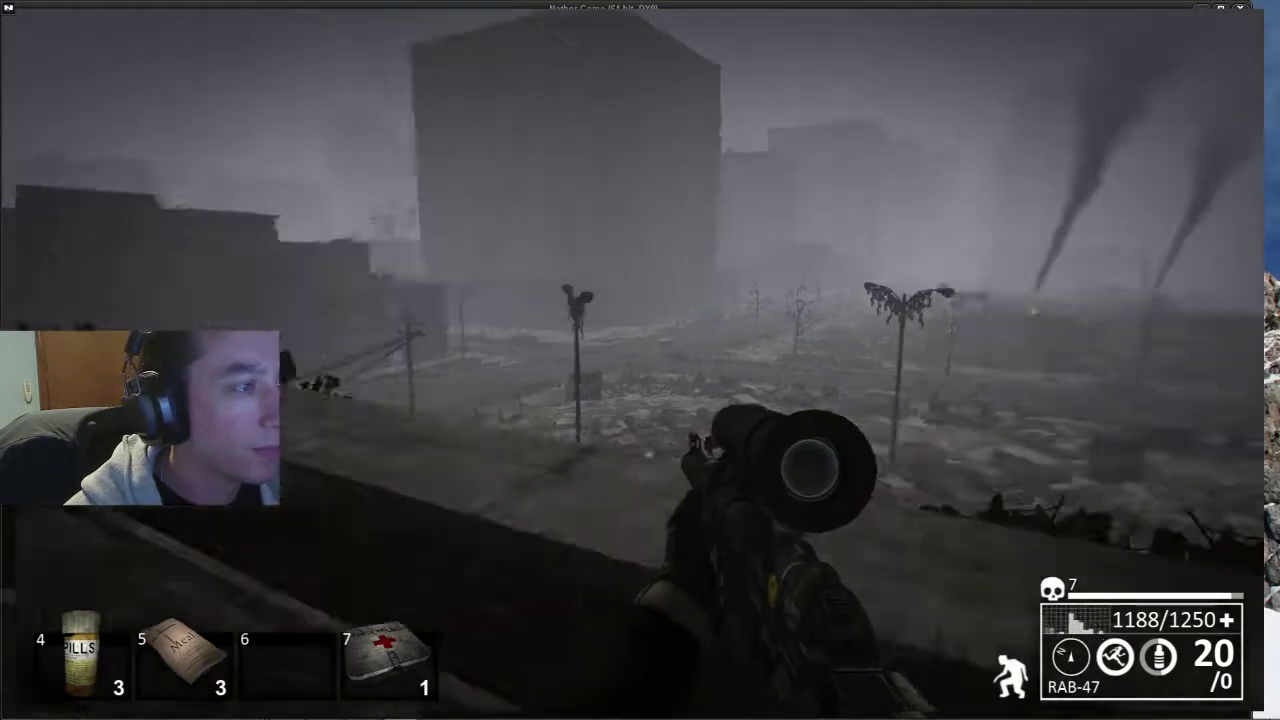
pyautogui.rightClick(640, 360)
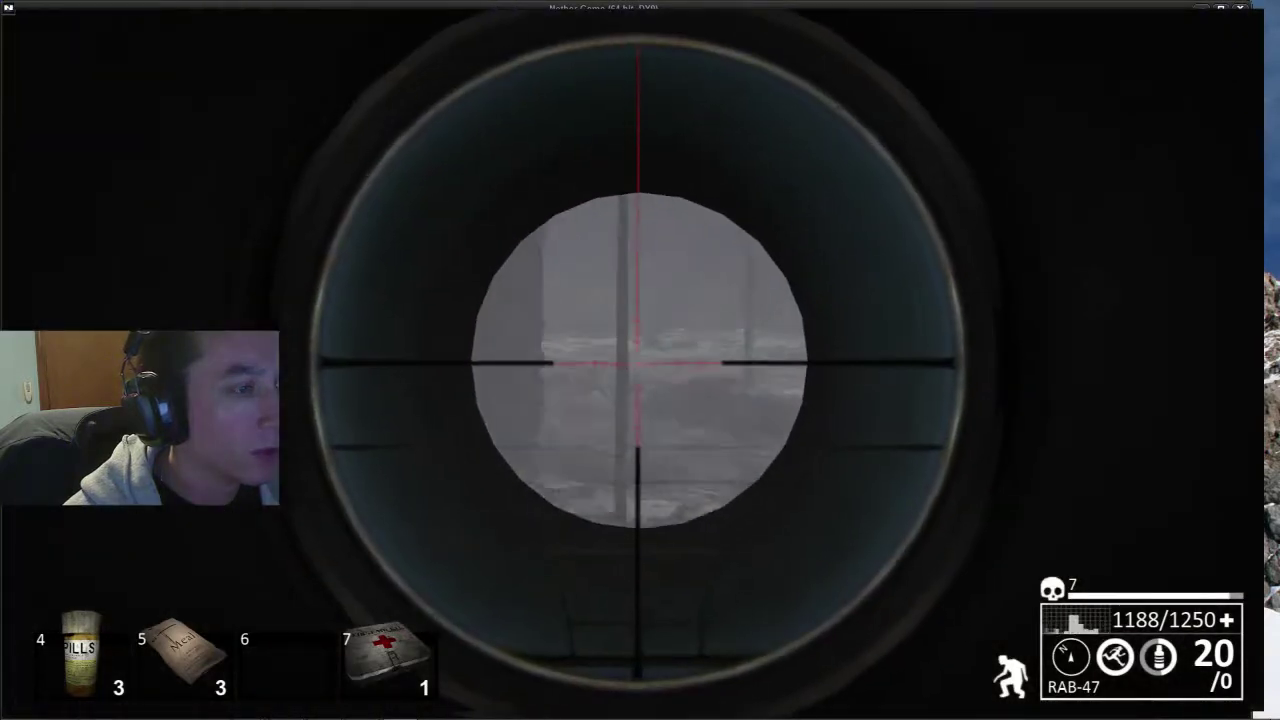
pyautogui.rightClick(640, 360)
# - Scan the ruins by repeatedly raising and lowering the scope, then advance over the rubble and crouch
pyautogui.rightClick(640, 360)
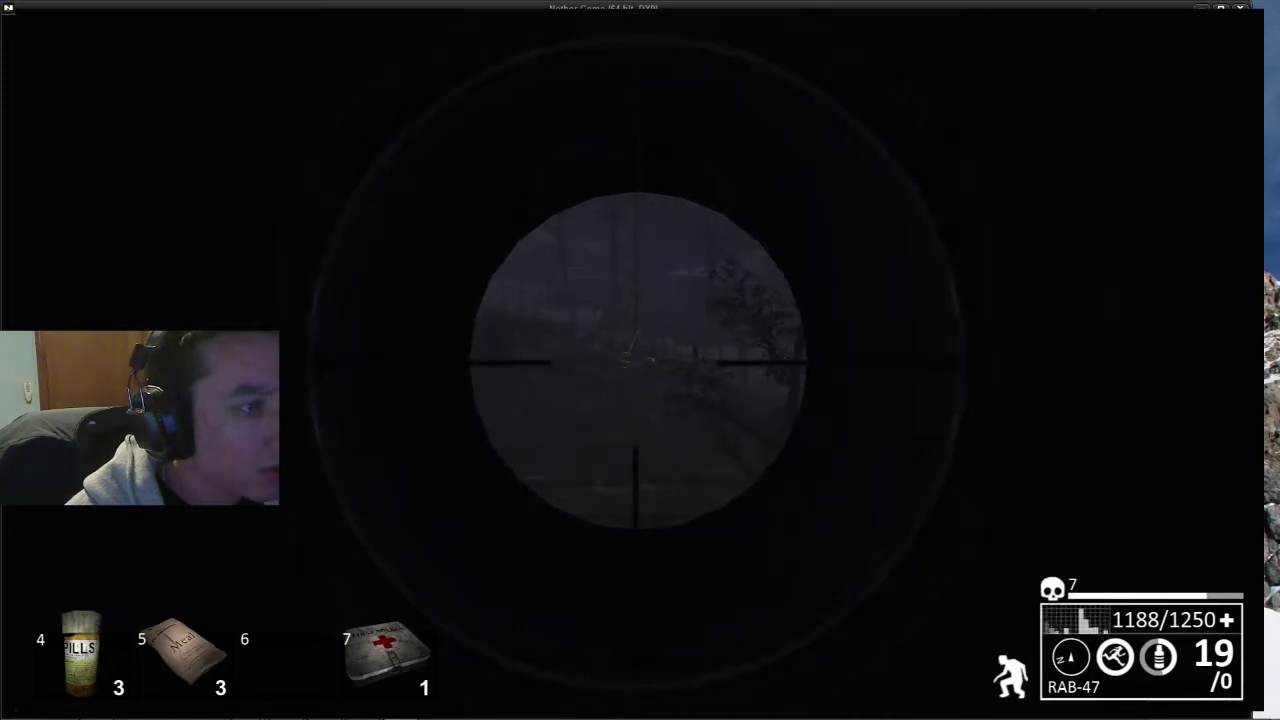
pyautogui.rightClick(640, 360)
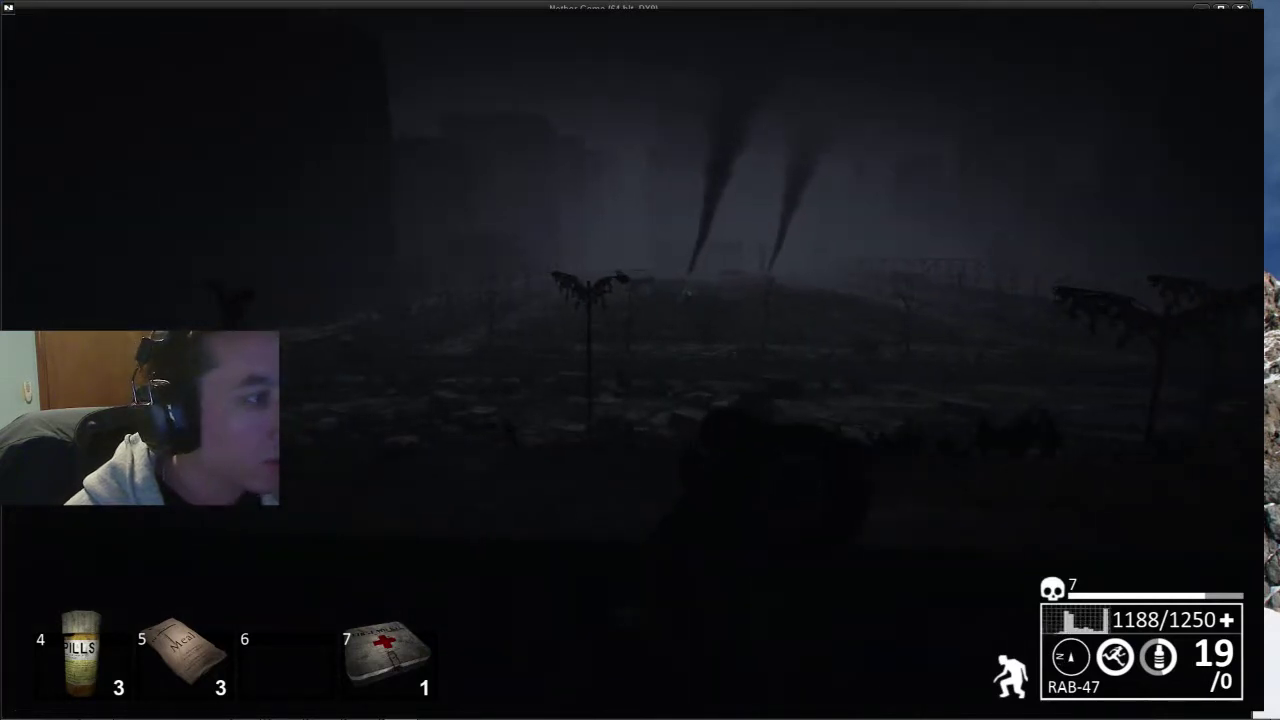
pyautogui.rightClick(640, 360)
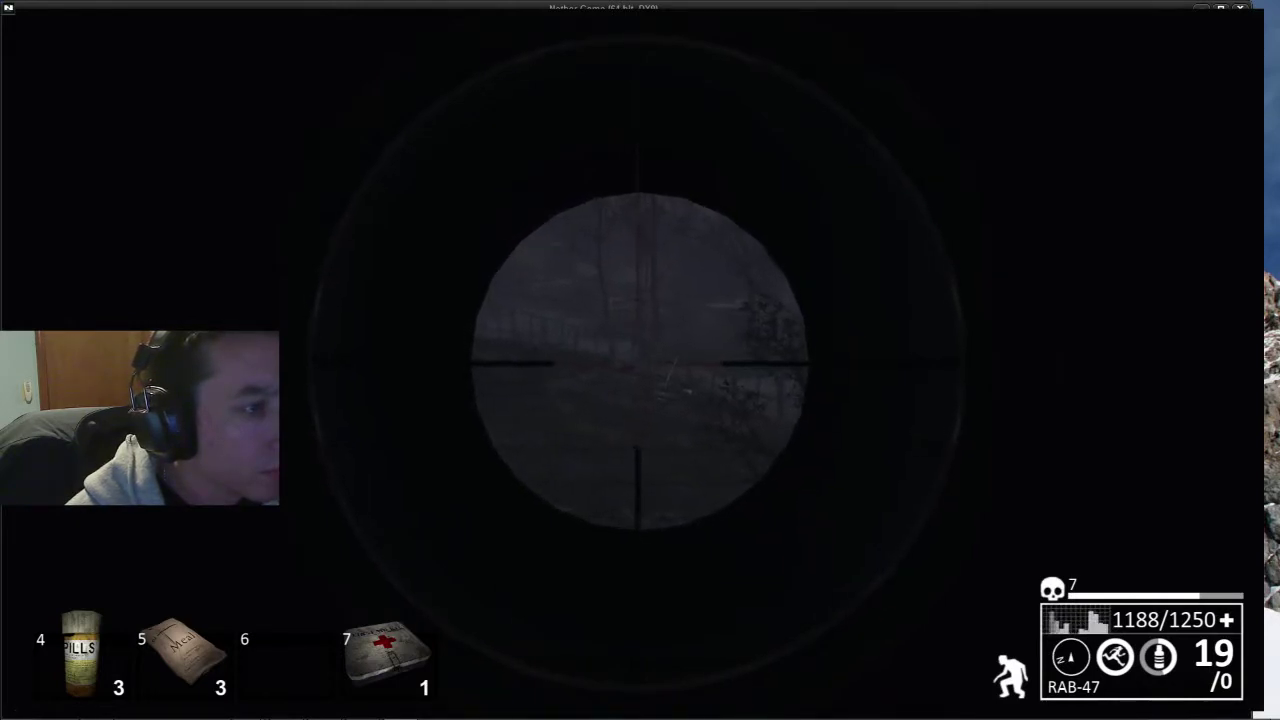
pyautogui.rightClick(640, 360)
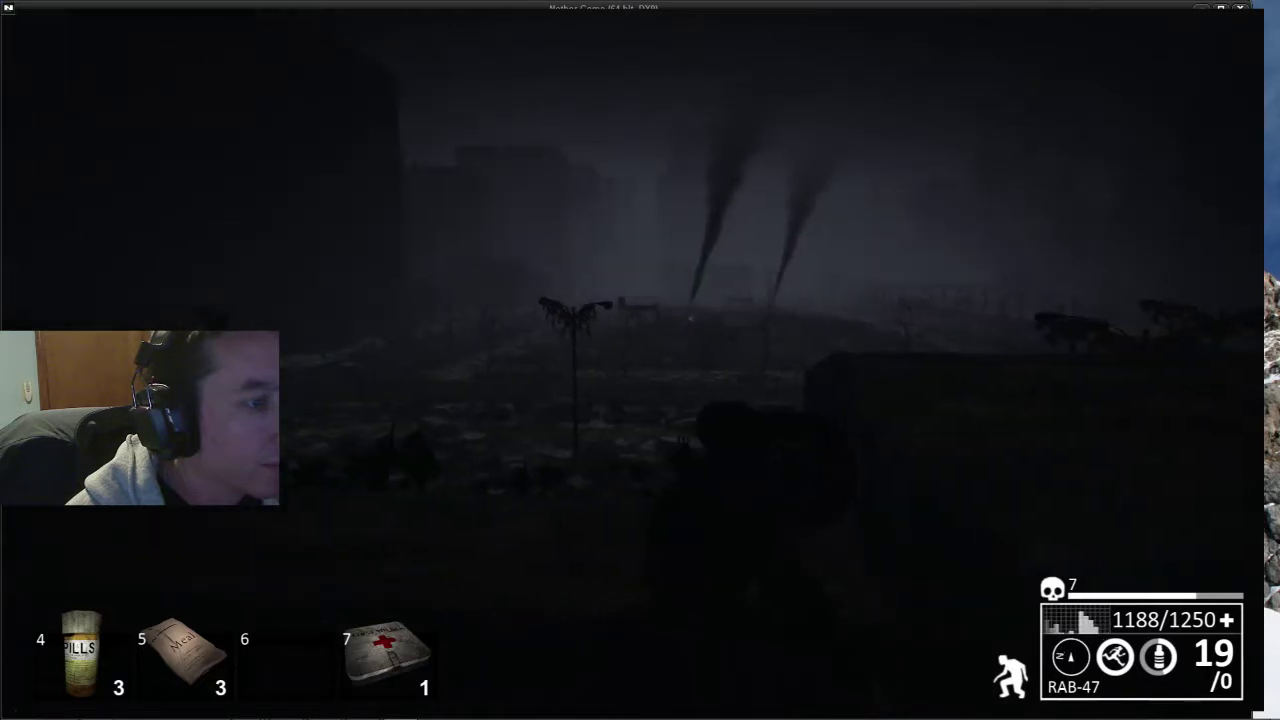
pyautogui.rightClick(640, 360)
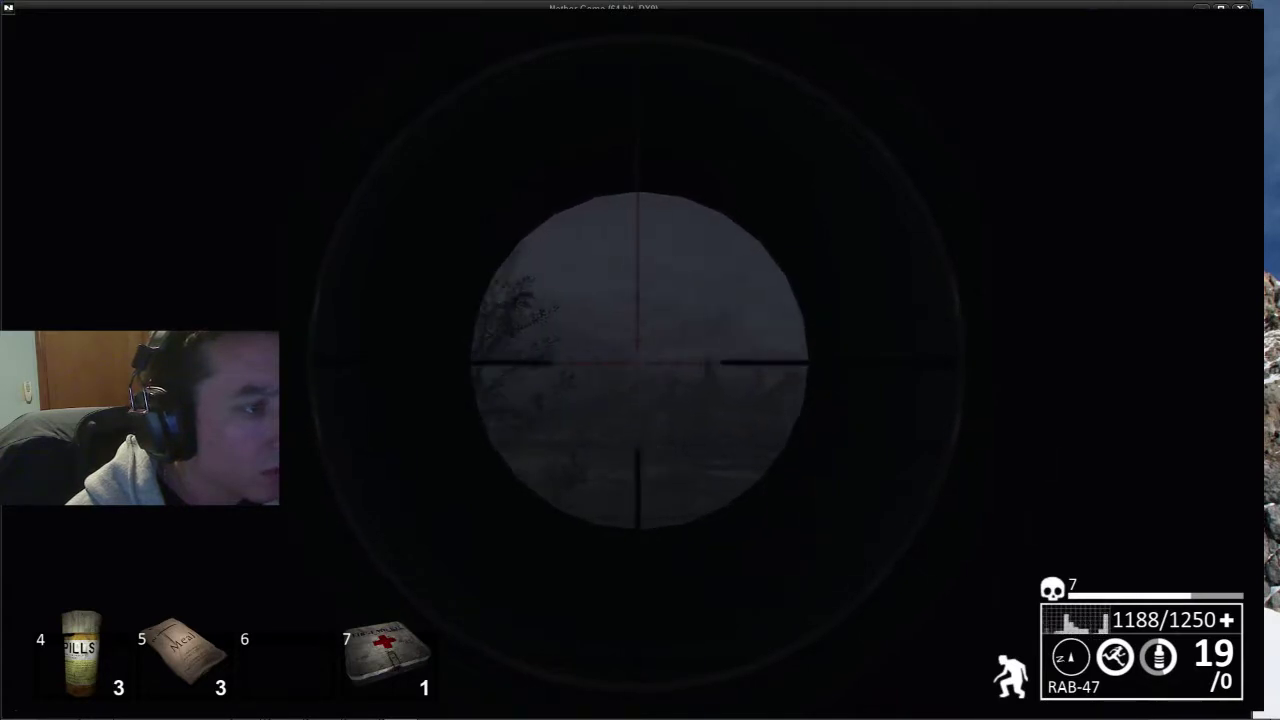
pyautogui.rightClick(640, 360)
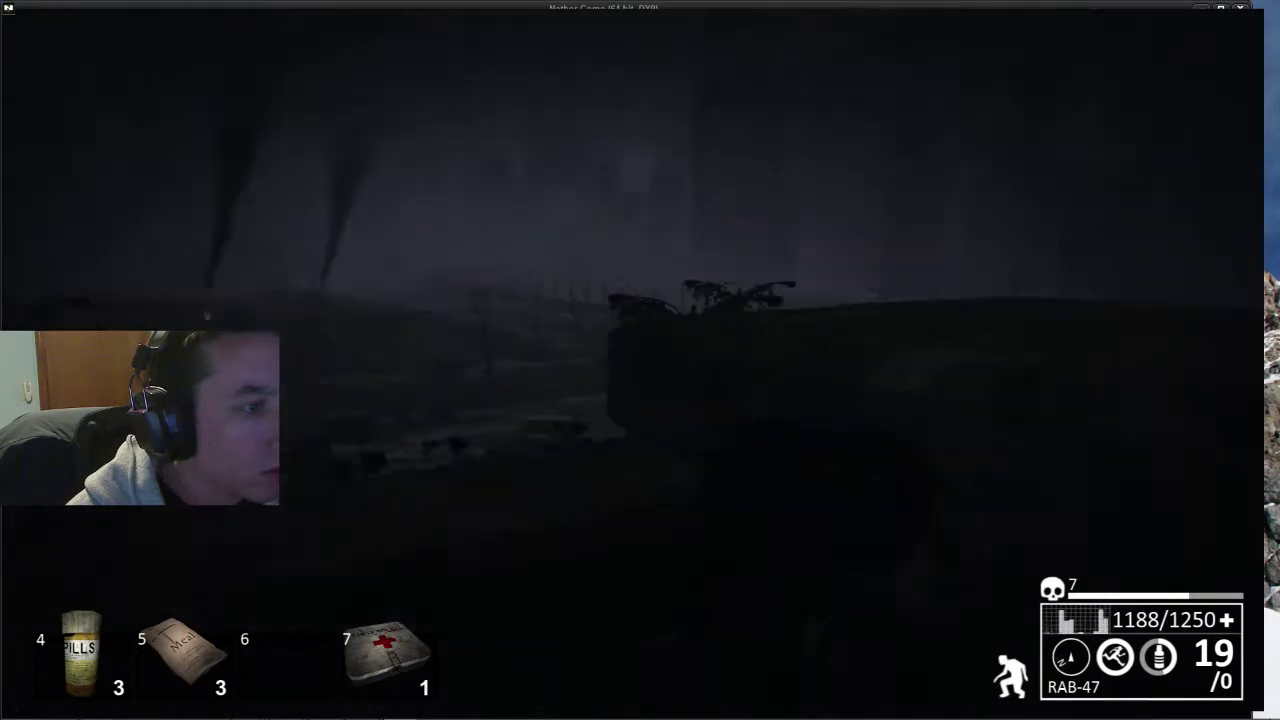
pyautogui.press('w')
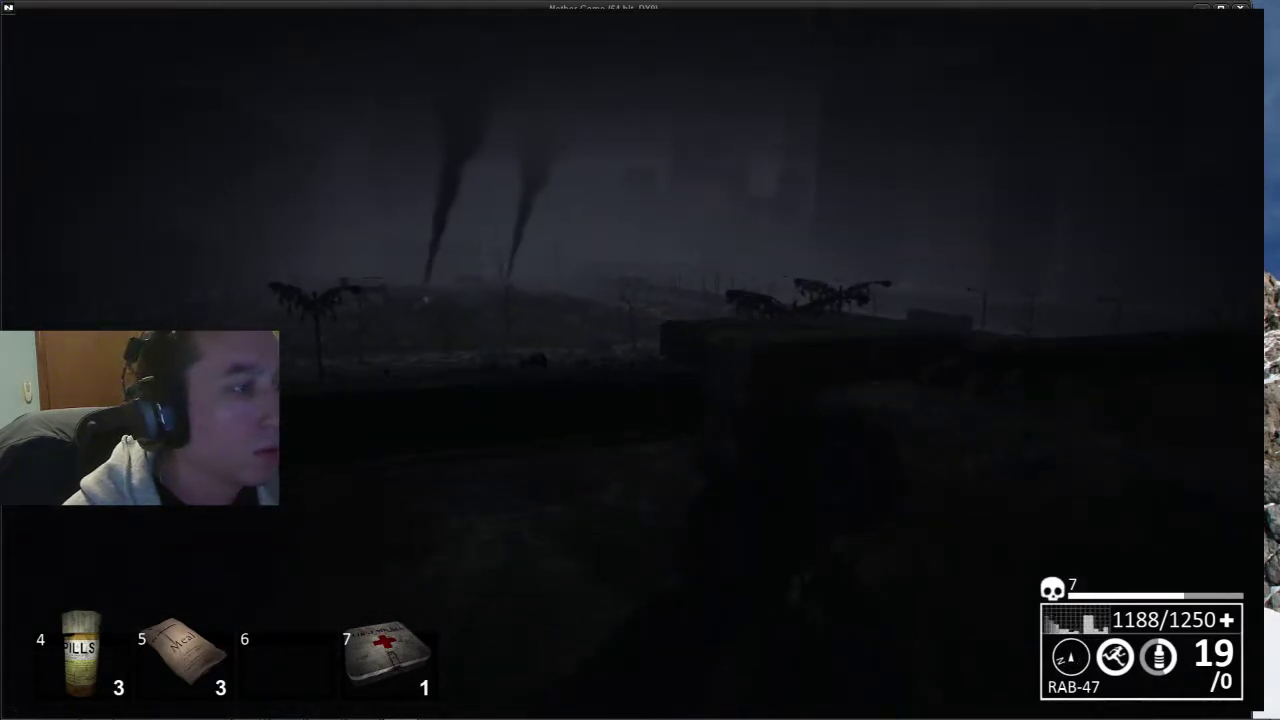
pyautogui.press('c')
# - Scan the city through the scope twice without firing, crouching to face the tornadoes
pyautogui.rightClick(640, 340)
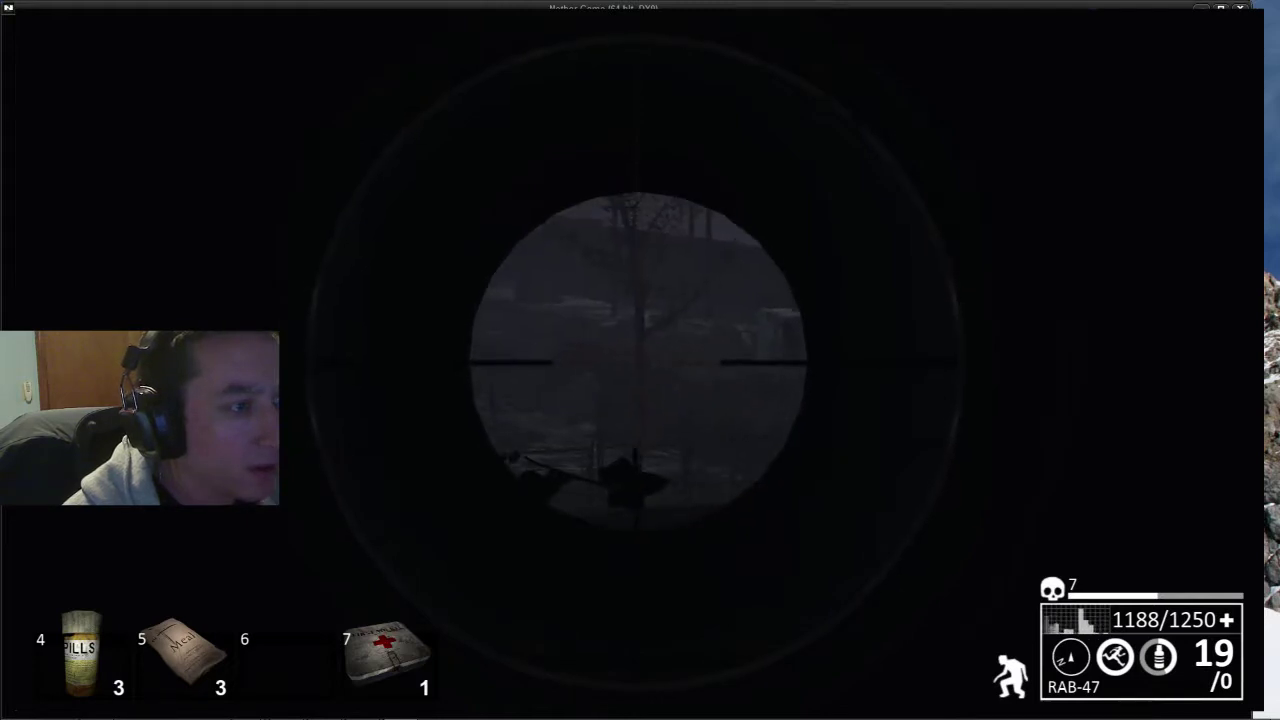
pyautogui.rightClick(640, 360)
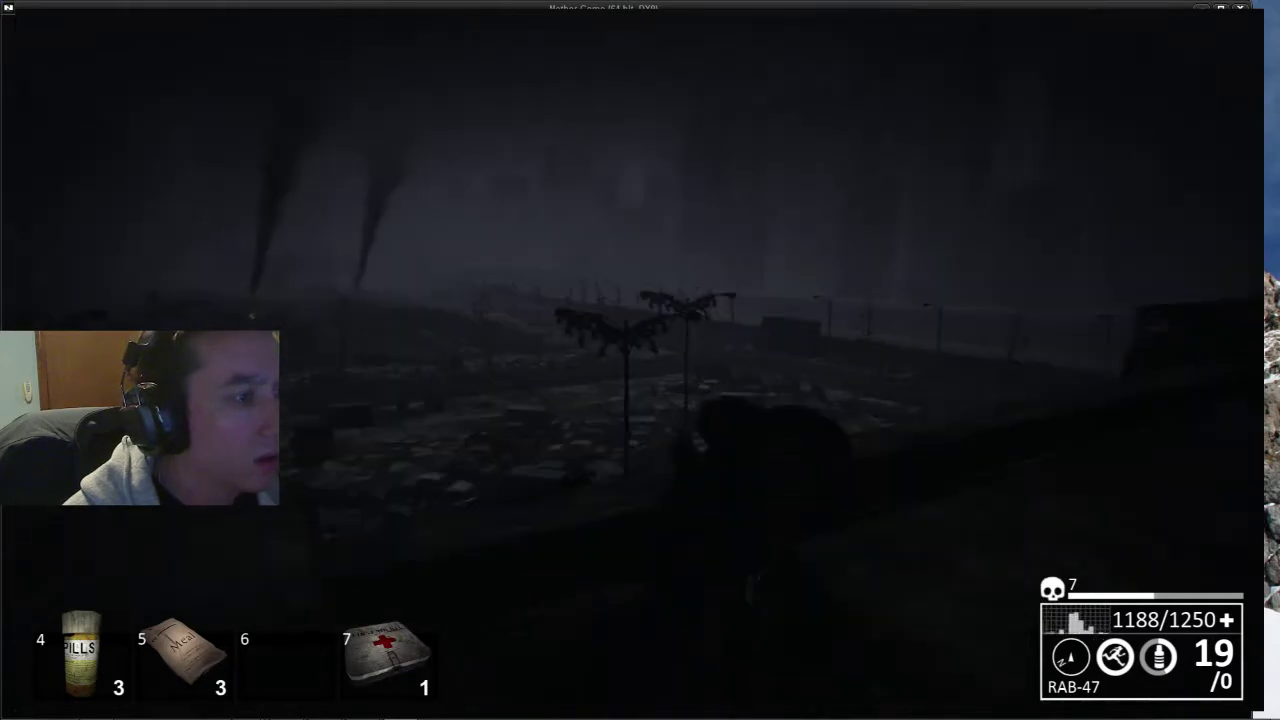
pyautogui.press('ctrl')
pyautogui.rightClick(640, 360)
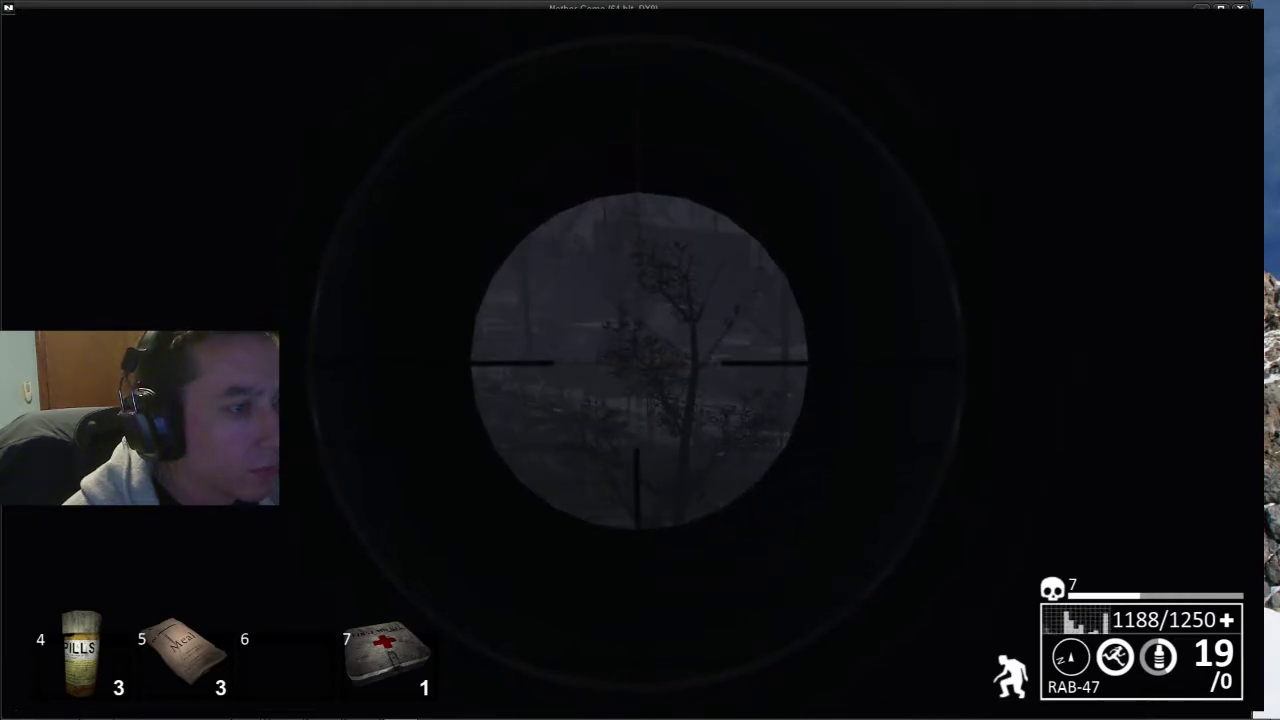
pyautogui.rightClick(640, 360)
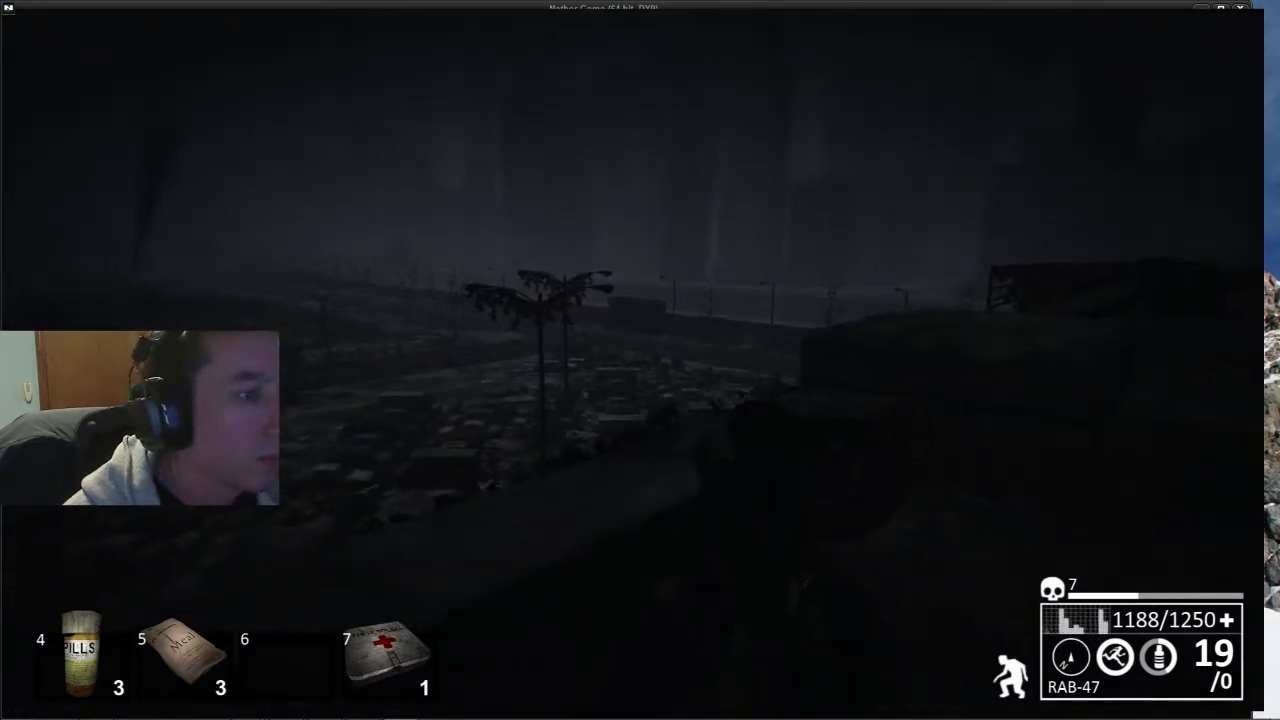
# - Kill the distant target with three scoped RAB-47 shots, then lower the scope
pyautogui.rightClick(640, 360)
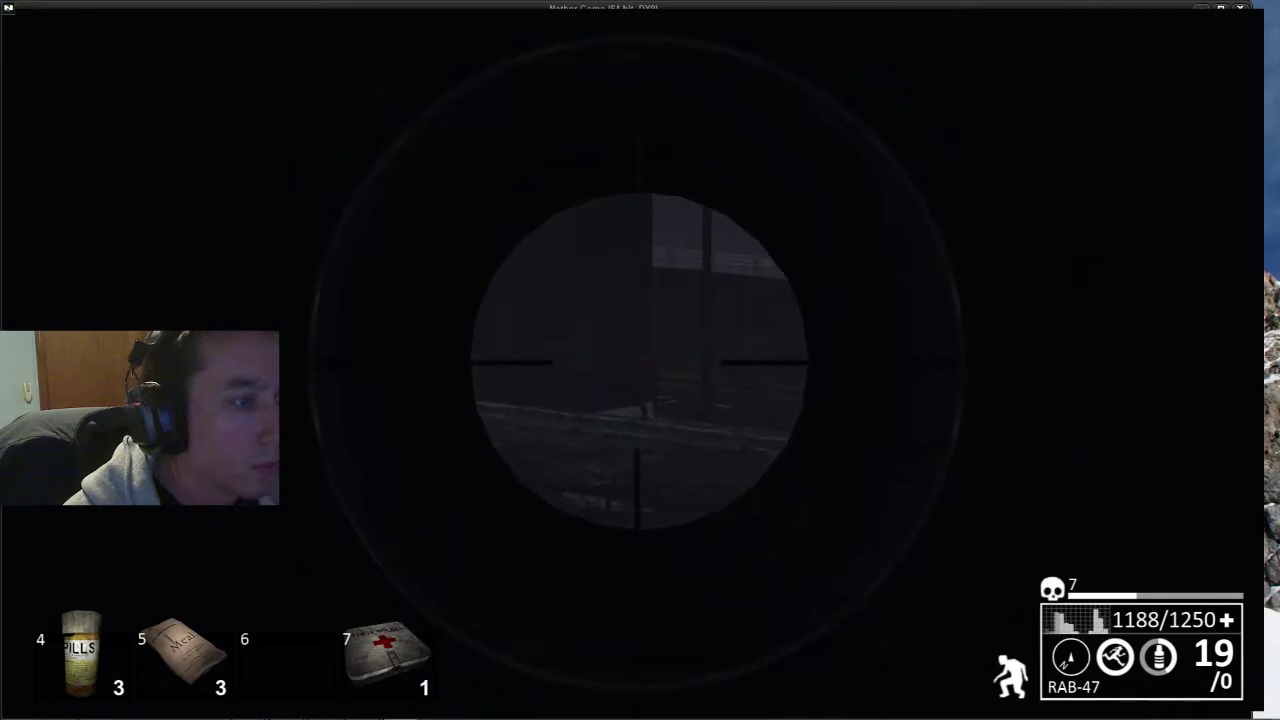
pyautogui.click(640, 360)
pyautogui.click(640, 360)
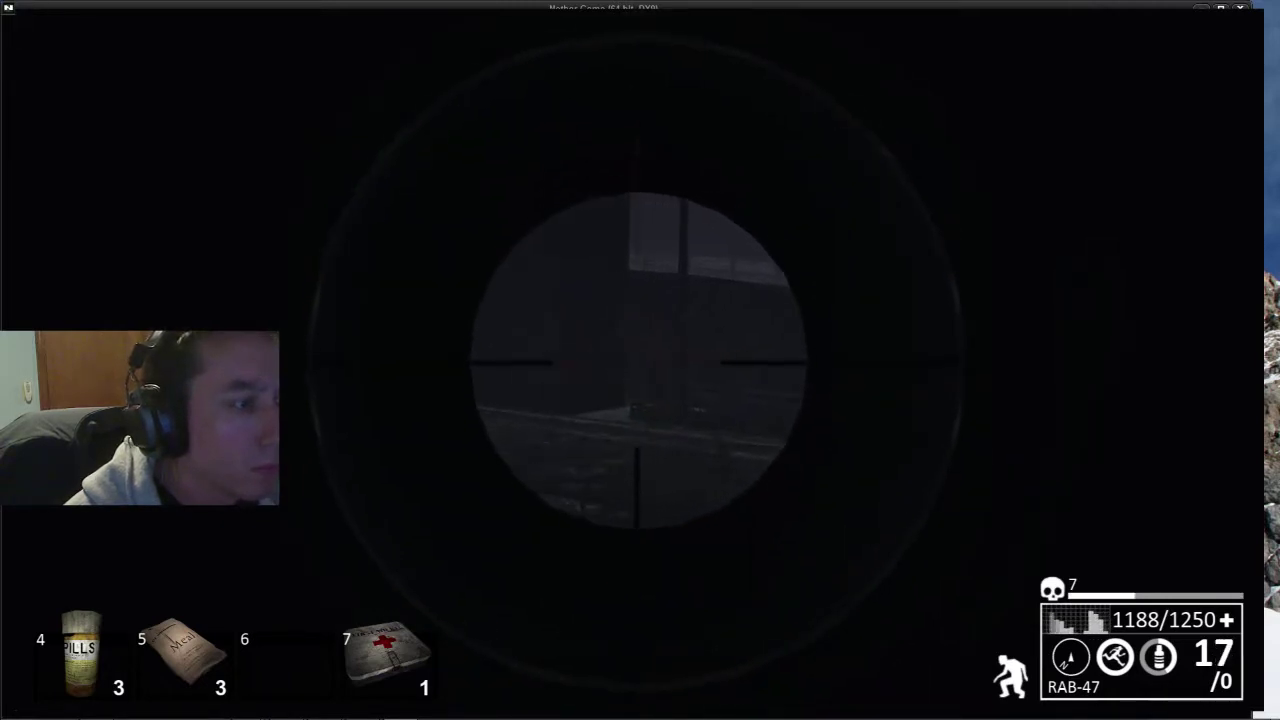
pyautogui.click(640, 360)
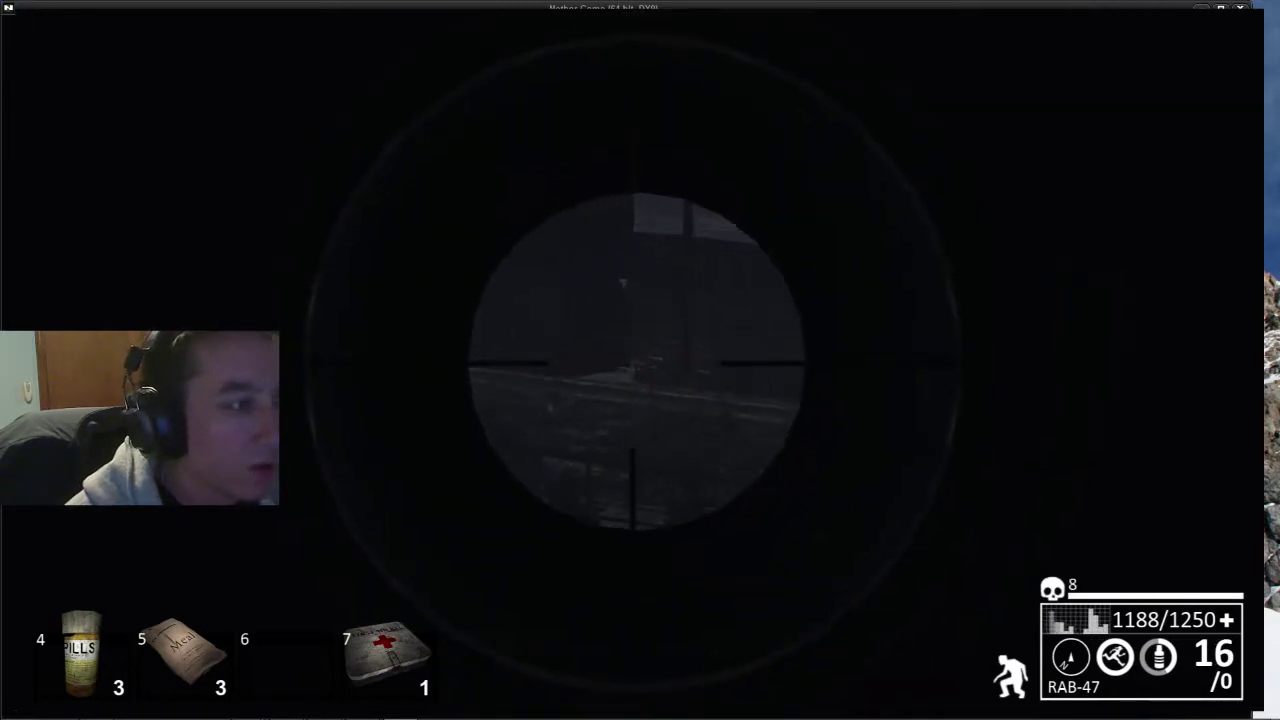
pyautogui.rightClick(640, 360)
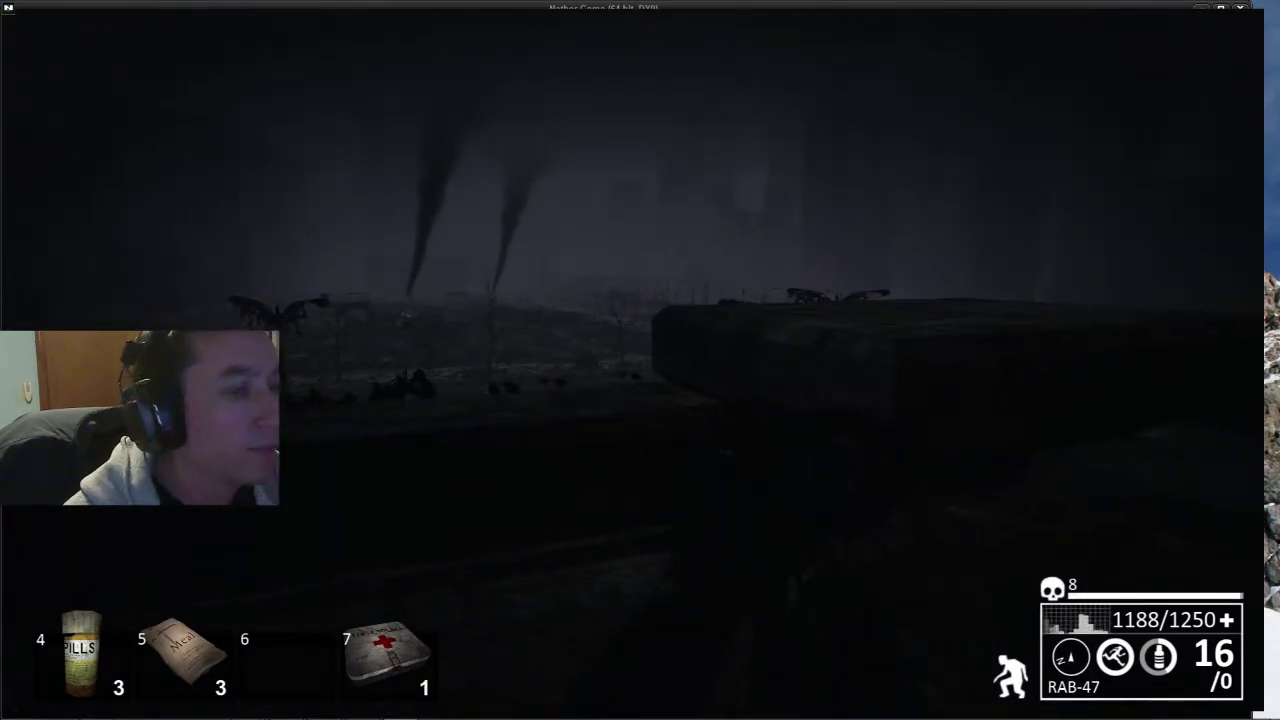
pyautogui.rightClick(640, 360)
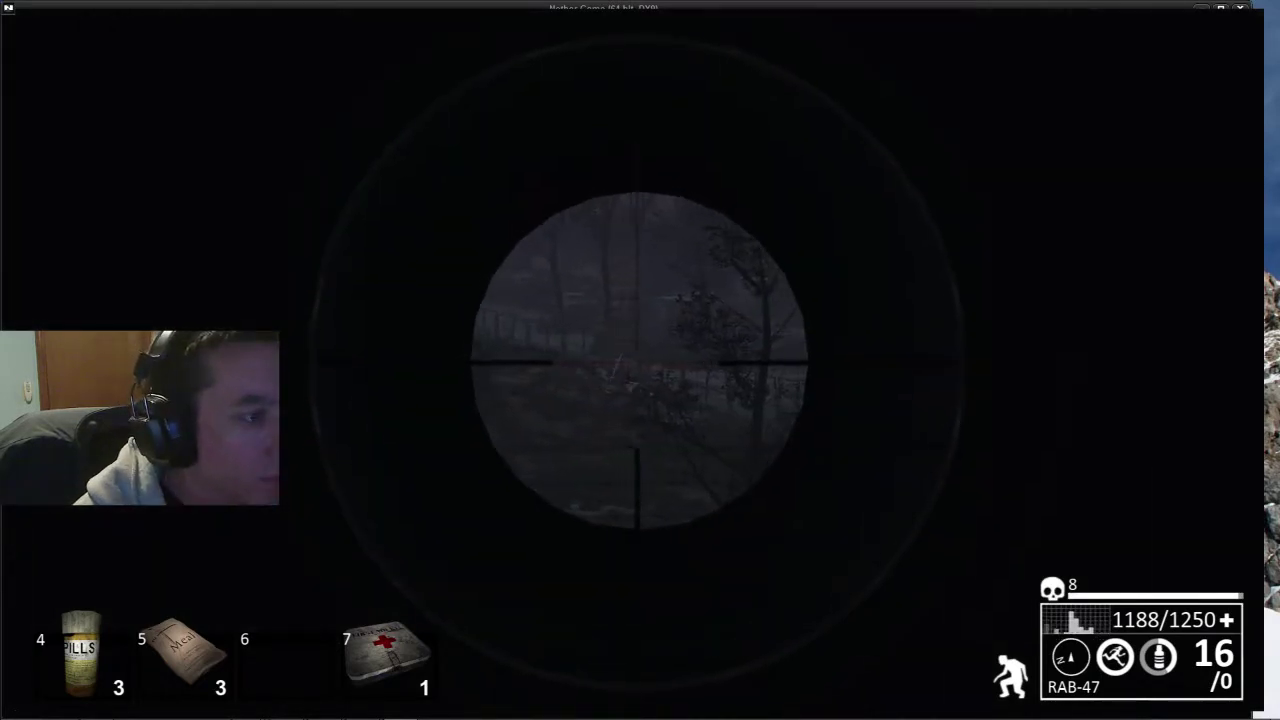
pyautogui.rightClick(640, 360)
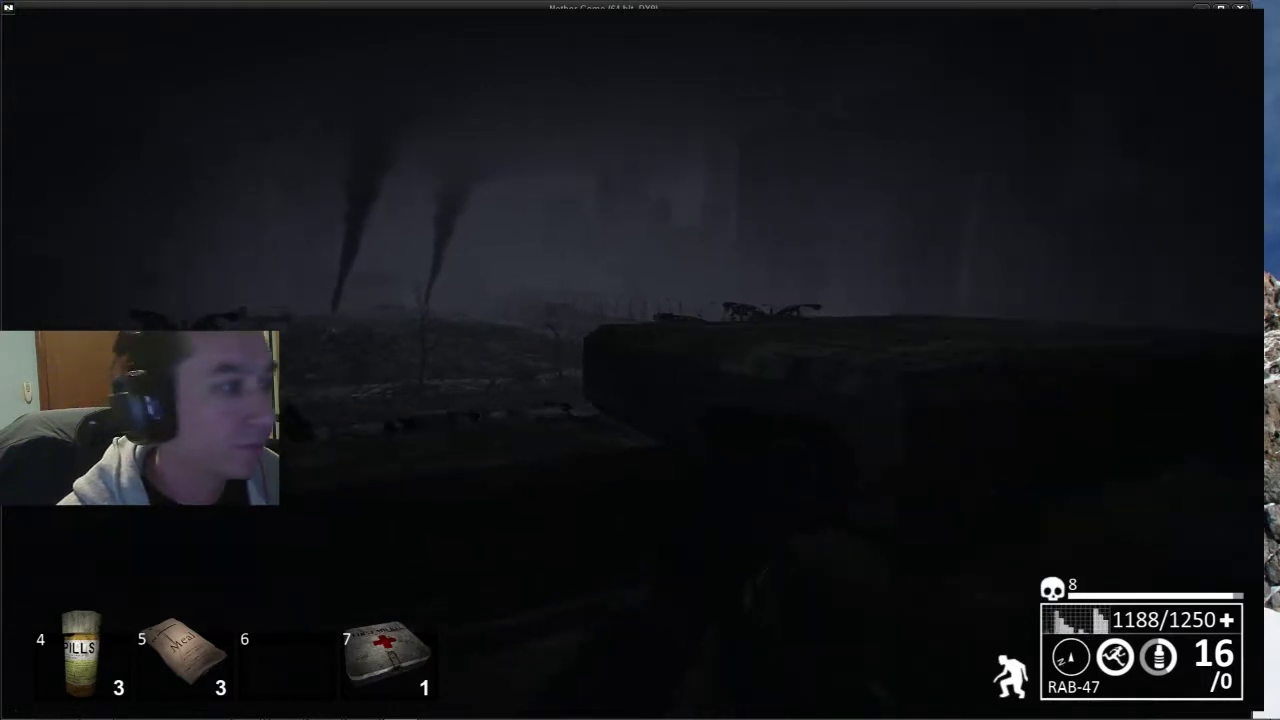
pyautogui.rightClick(640, 360)
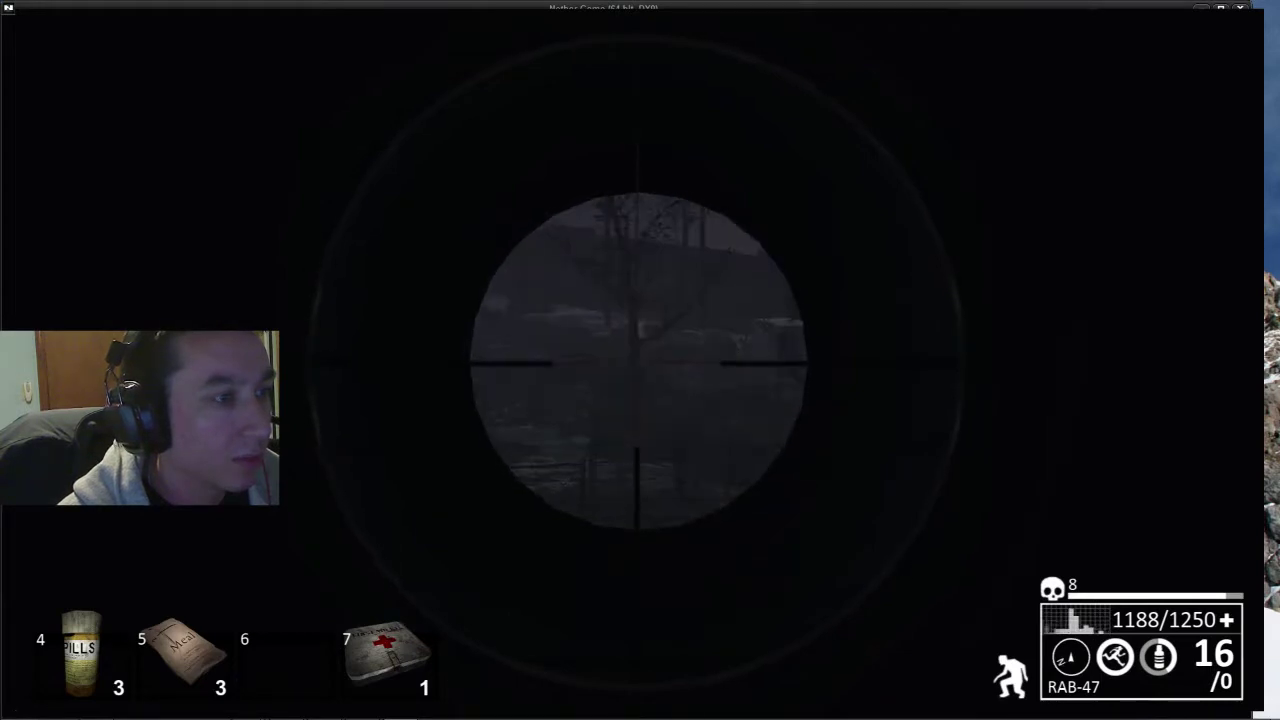
pyautogui.rightClick(640, 360)
pyautogui.rightClick(640, 360)
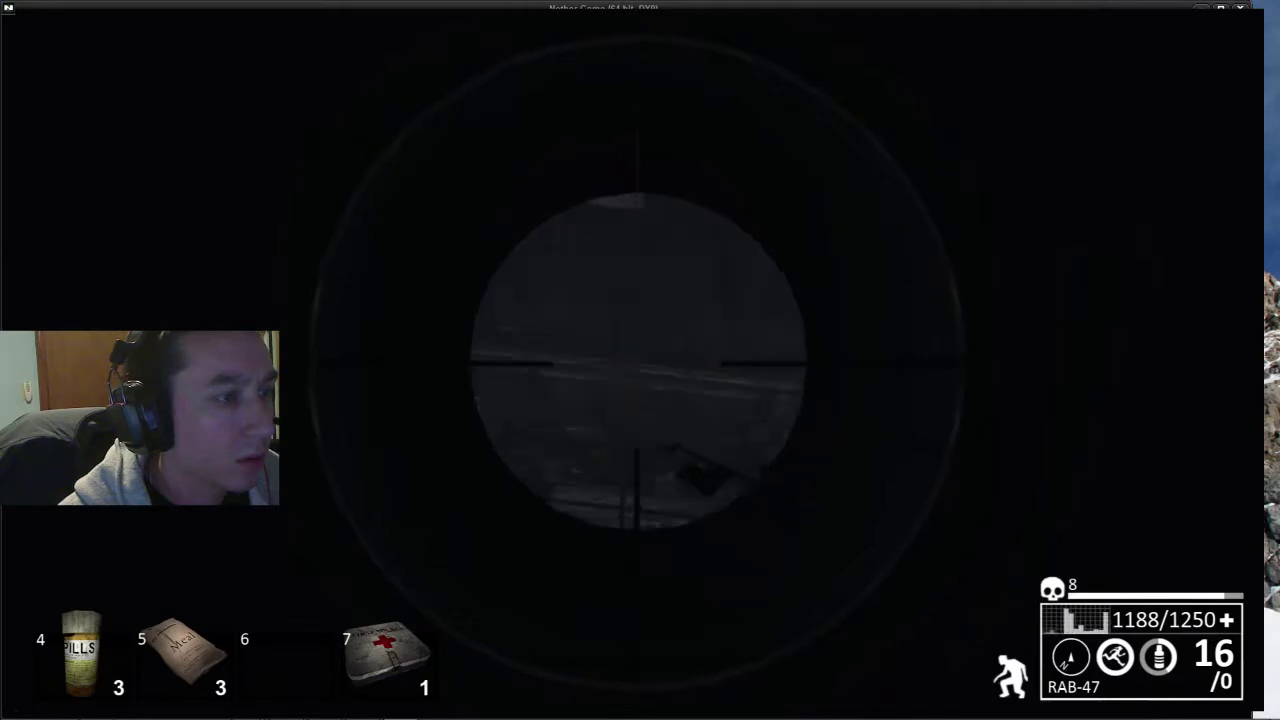
pyautogui.rightClick(640, 360)
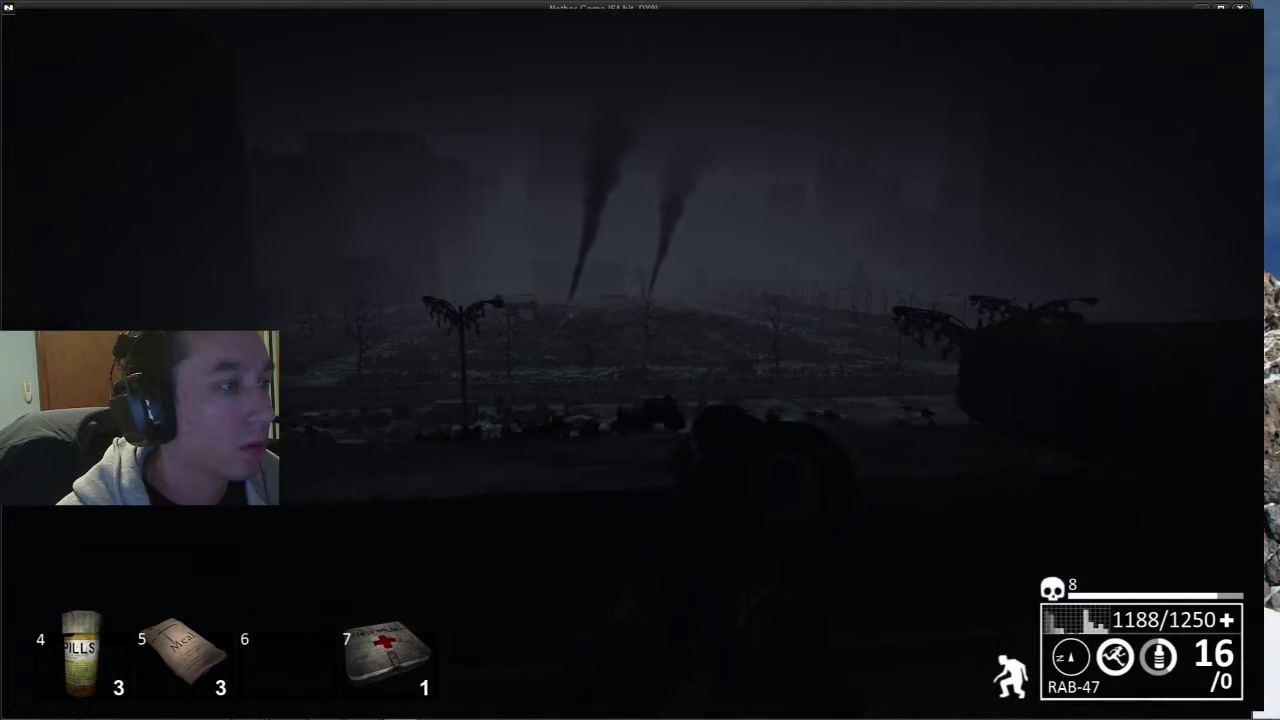
pyautogui.rightClick(640, 360)
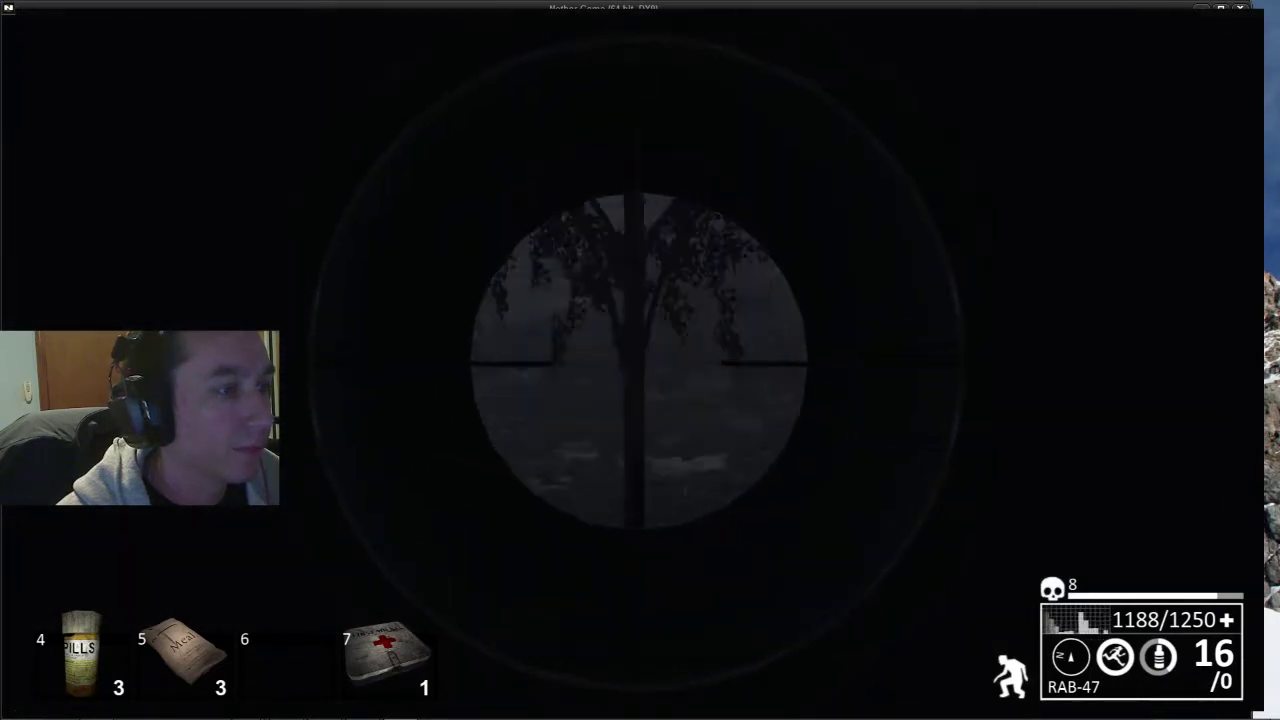
pyautogui.rightClick(640, 360)
pyautogui.rightClick(640, 360)
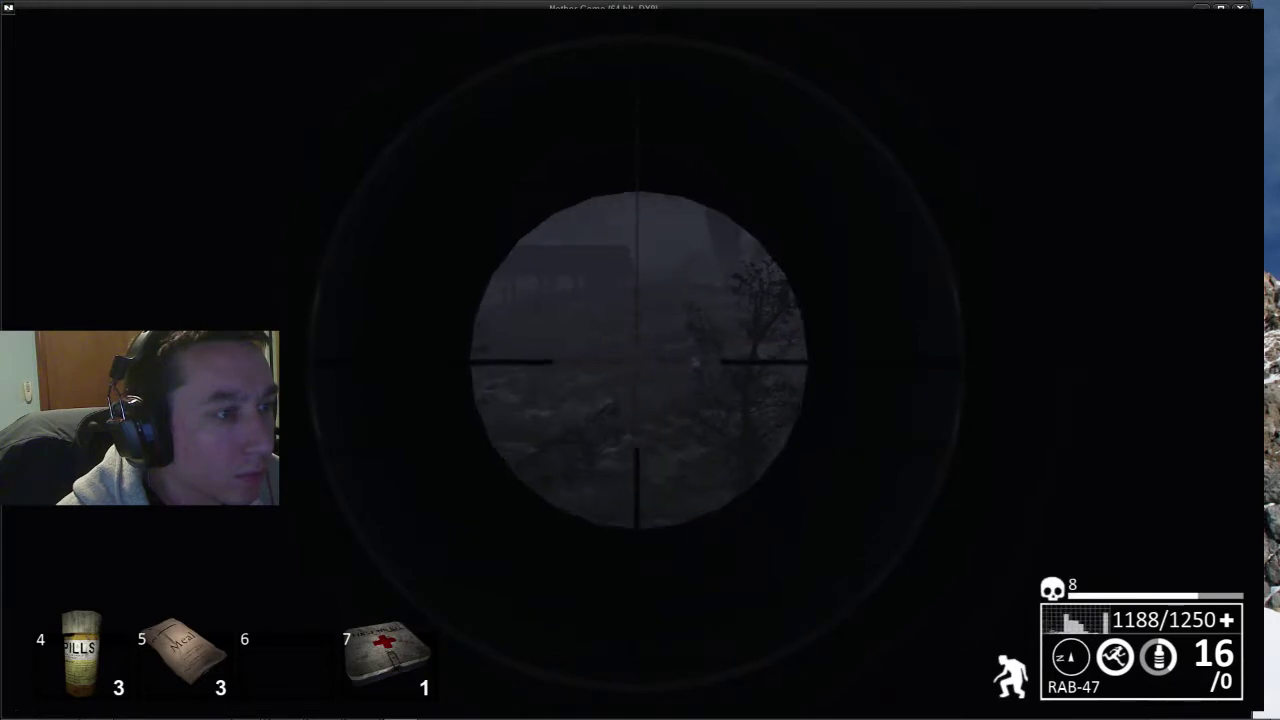
# - Lower the scope and cross the rubble-strewn rooftop to the edge overlooking the street
pyautogui.rightClick(640, 360)
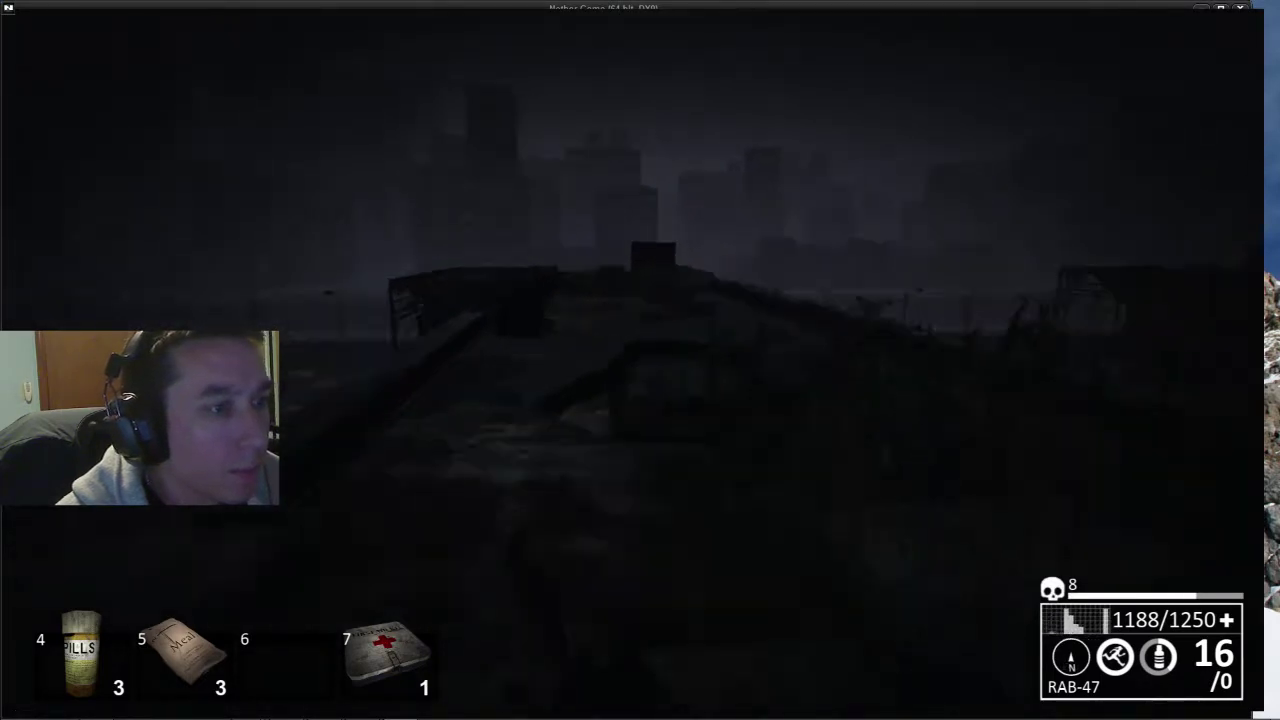
pyautogui.press('w')
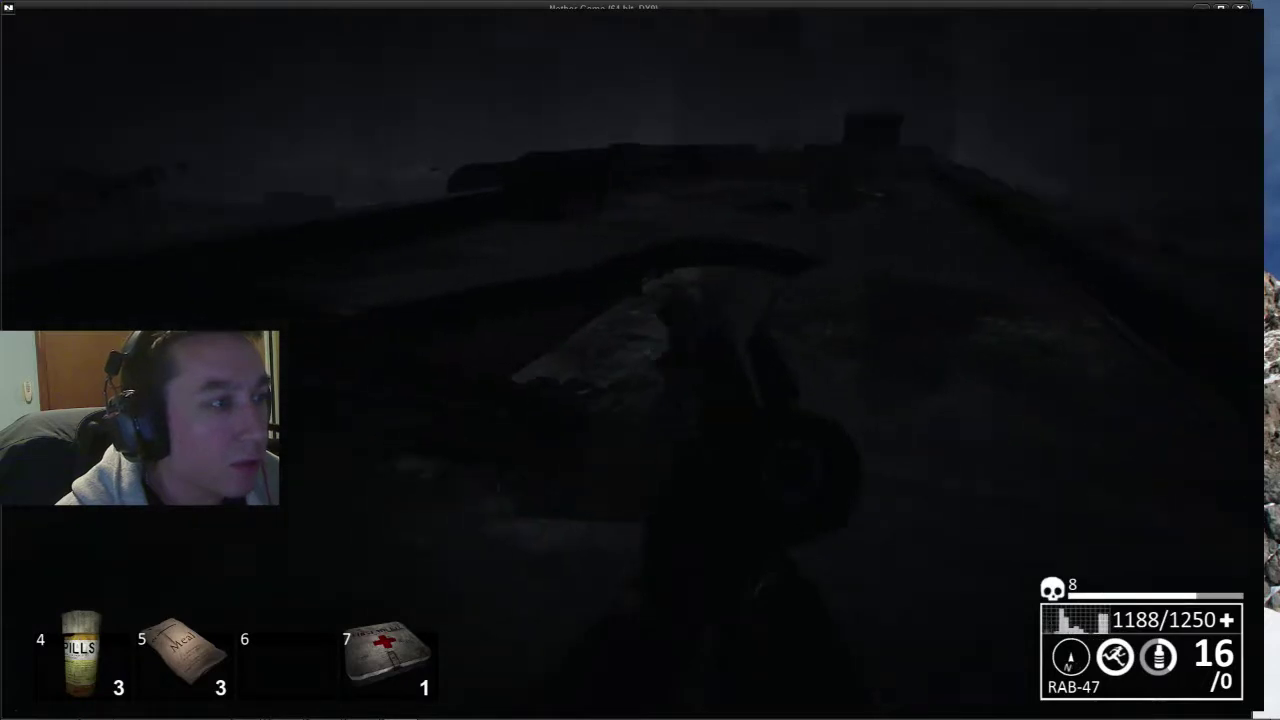
pyautogui.press('w')
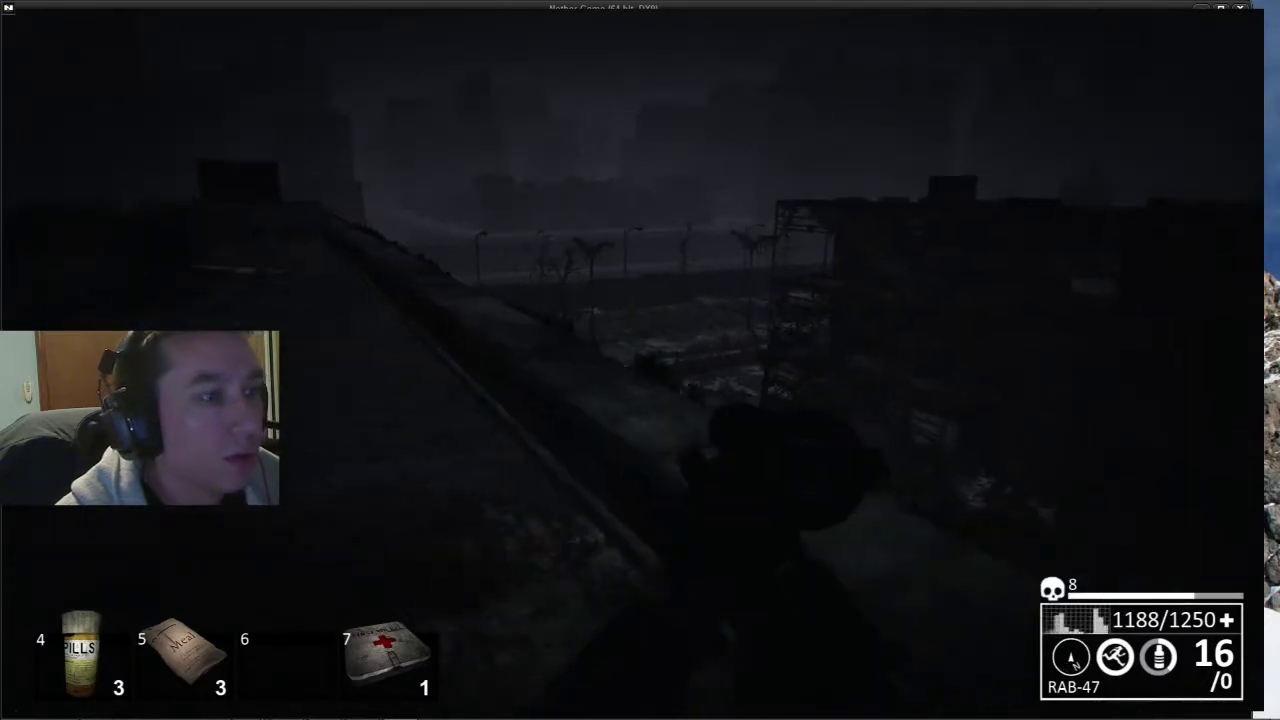
pyautogui.press('w')
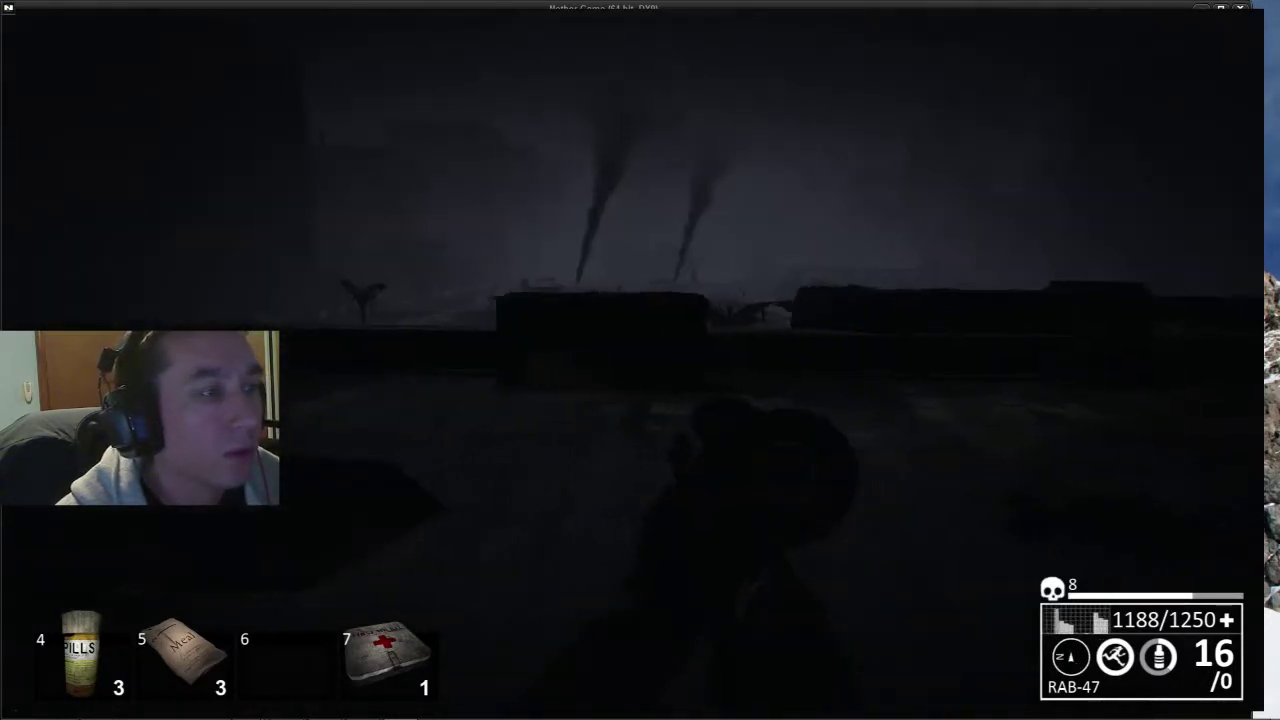
pyautogui.press('w')
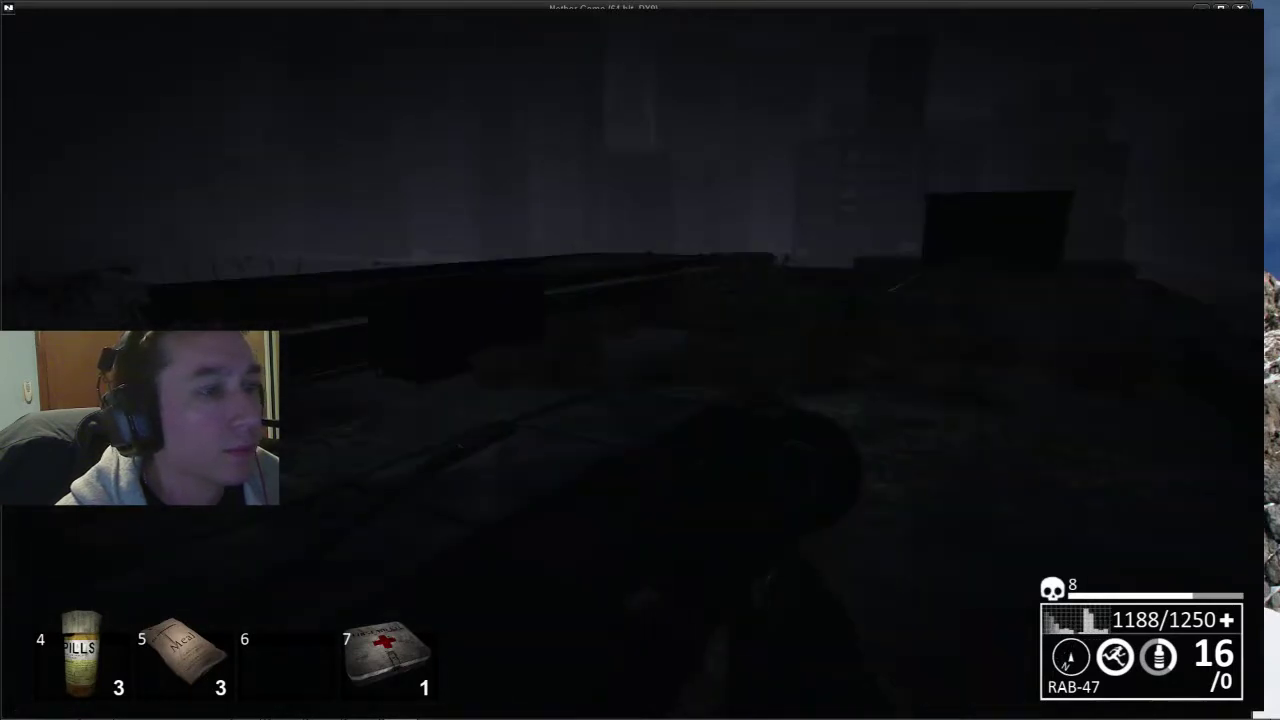
pyautogui.press('w')
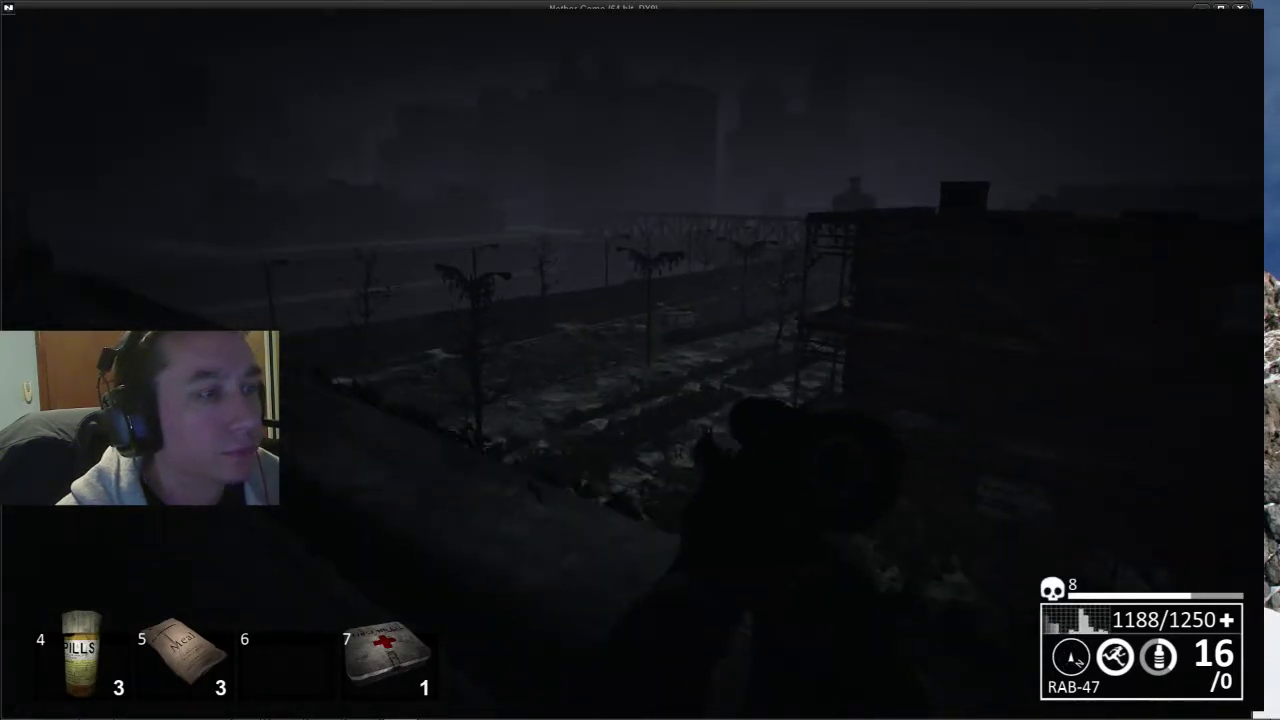
pyautogui.press('w')
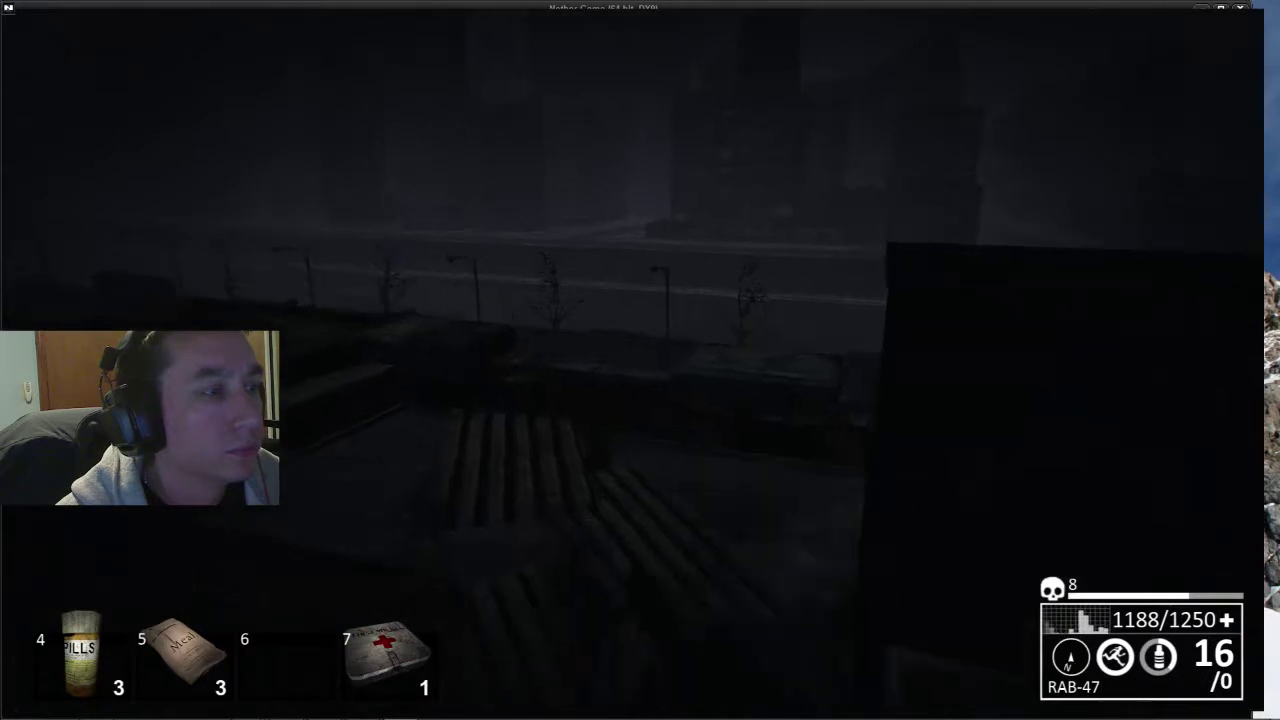
pyautogui.press('w')
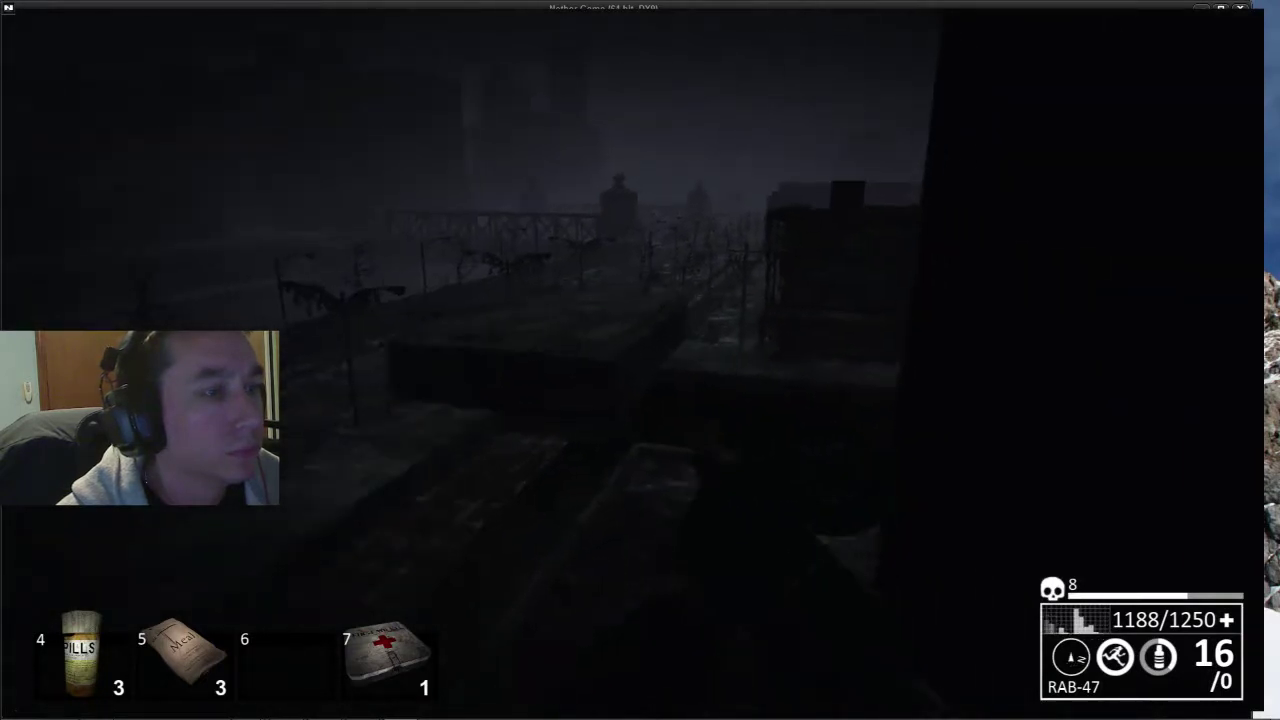
# - Crouch and scope onto the street, then stand and raise the scope again
pyautogui.press('ctrl')
pyautogui.rightClick(640, 360)
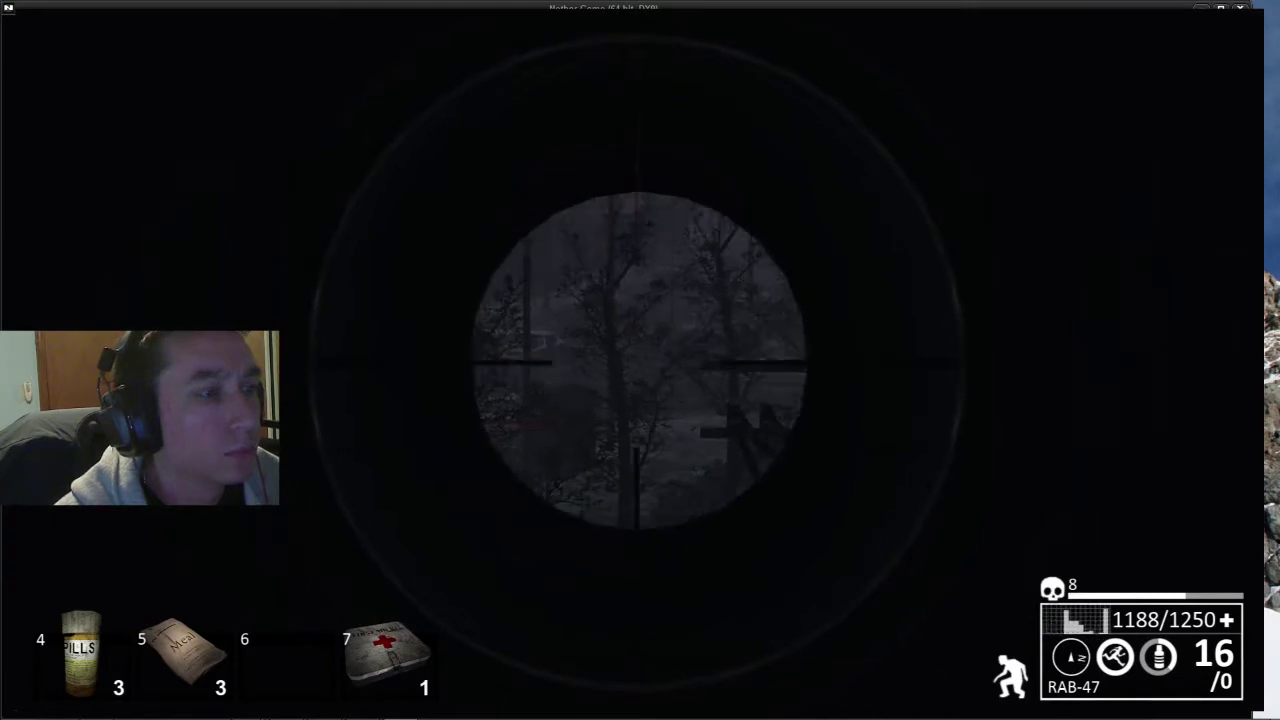
pyautogui.rightClick(640, 360)
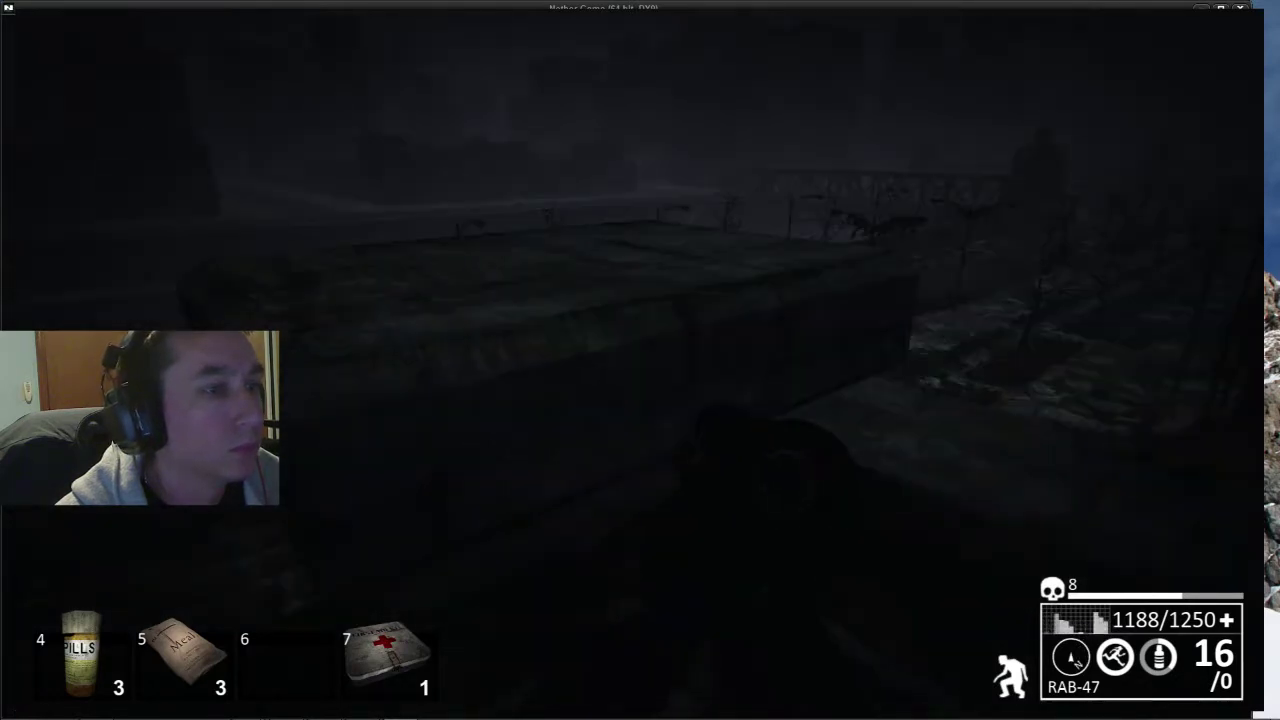
pyautogui.press('ctrl')
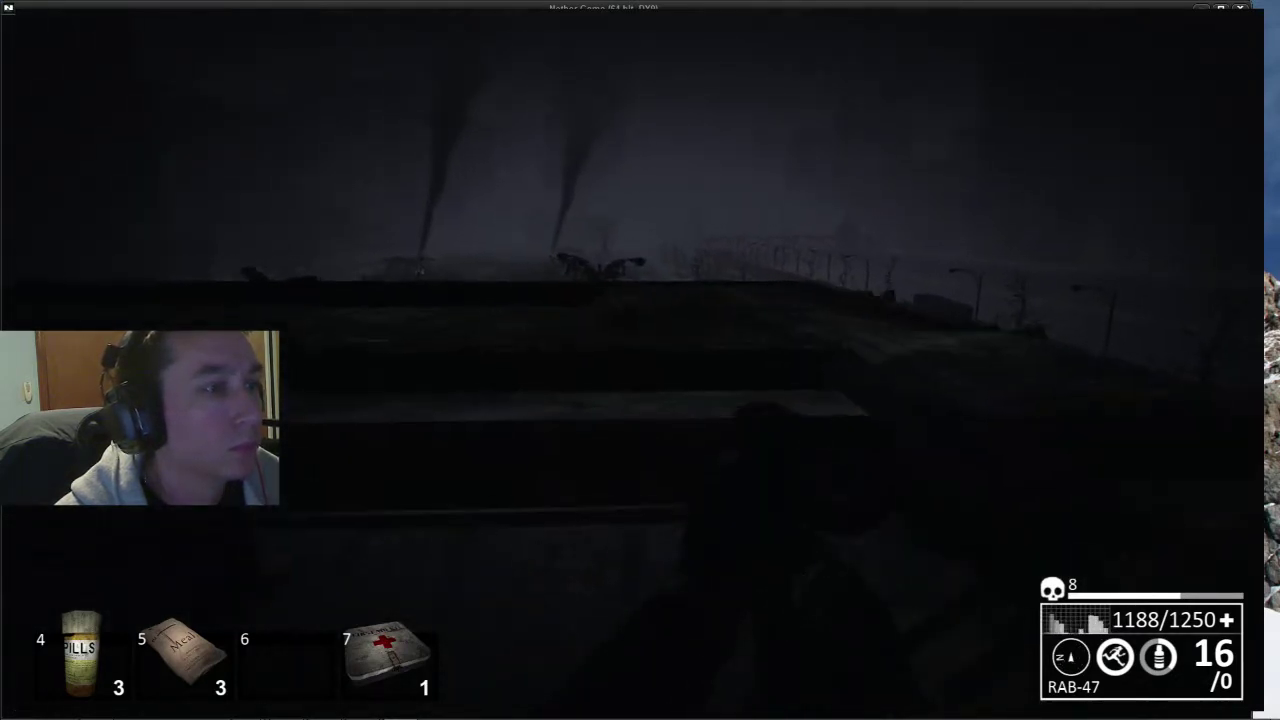
pyautogui.rightClick(640, 360)
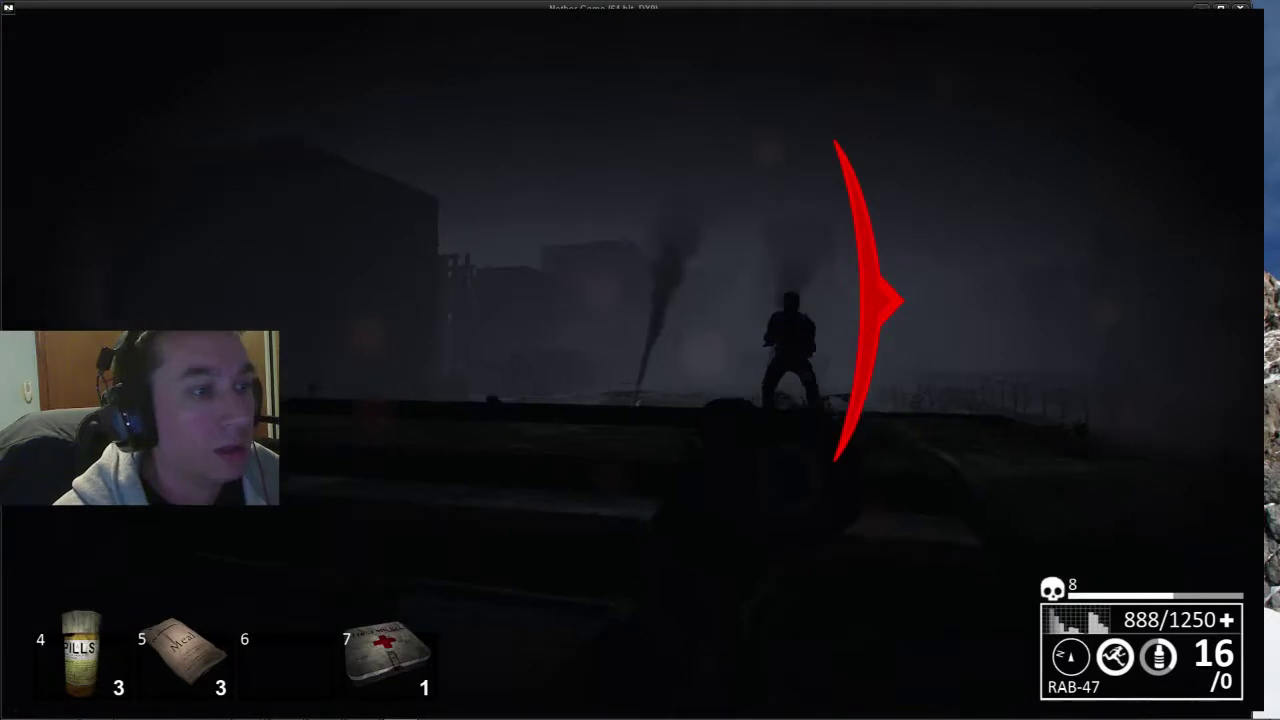
# - Fire a last sniper shot, switch to the HAZ-3, reload, and use the medkit
pyautogui.click(640, 360)
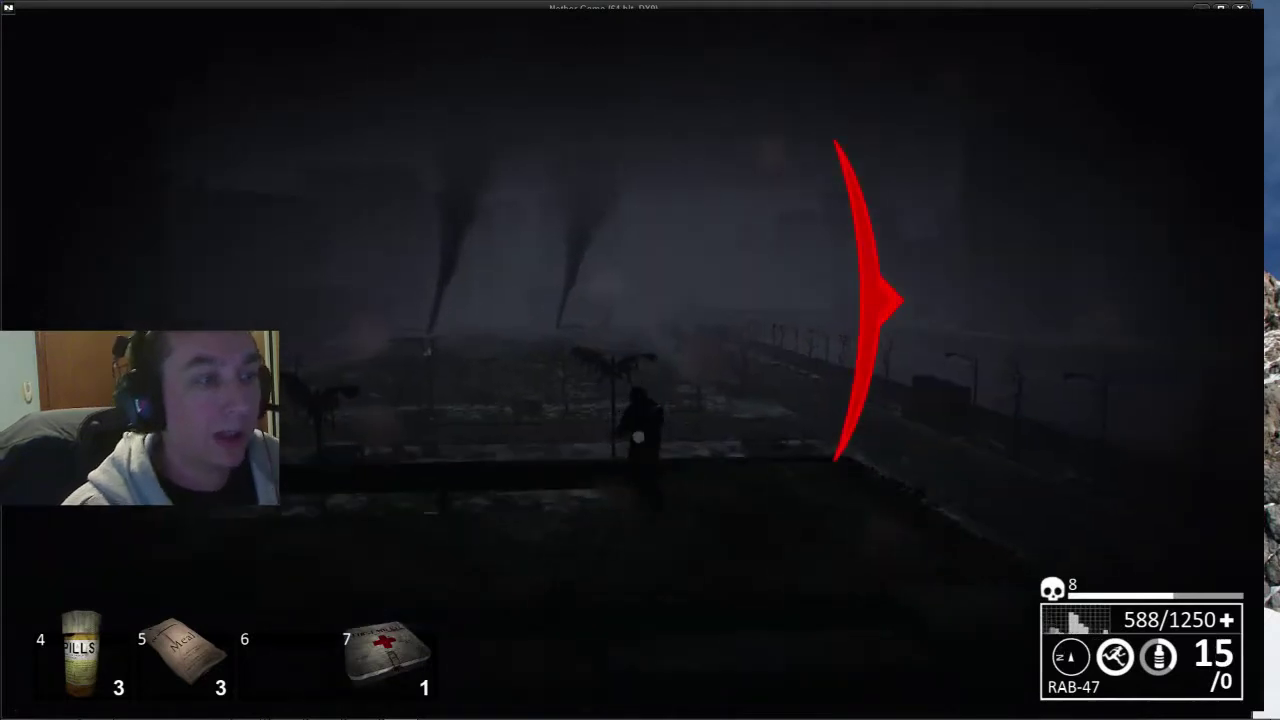
pyautogui.press('1')
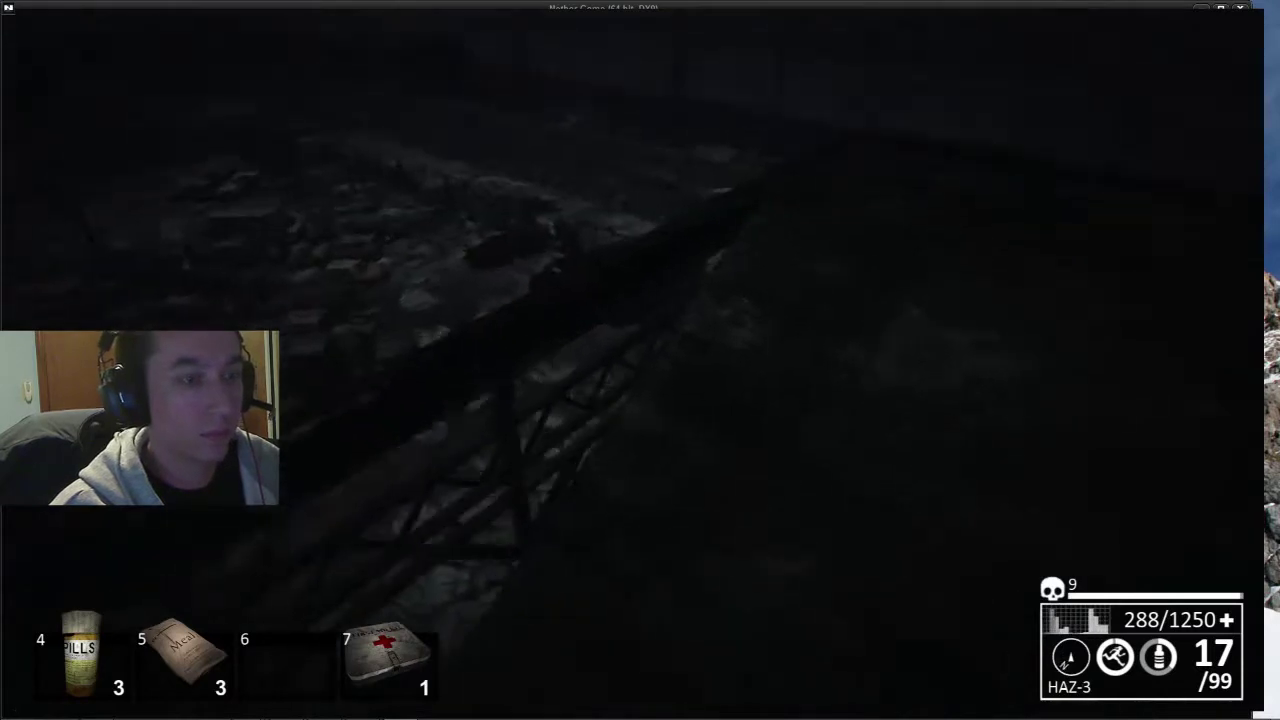
pyautogui.press('r')
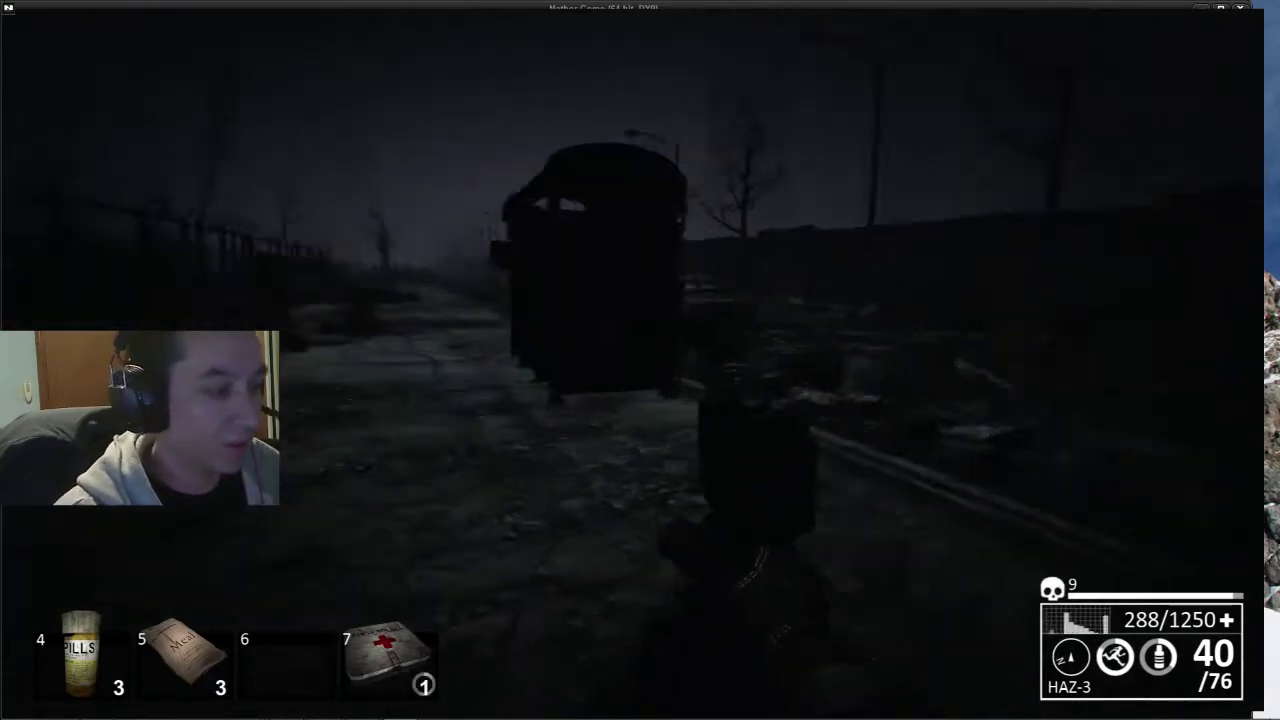
pyautogui.press('7')
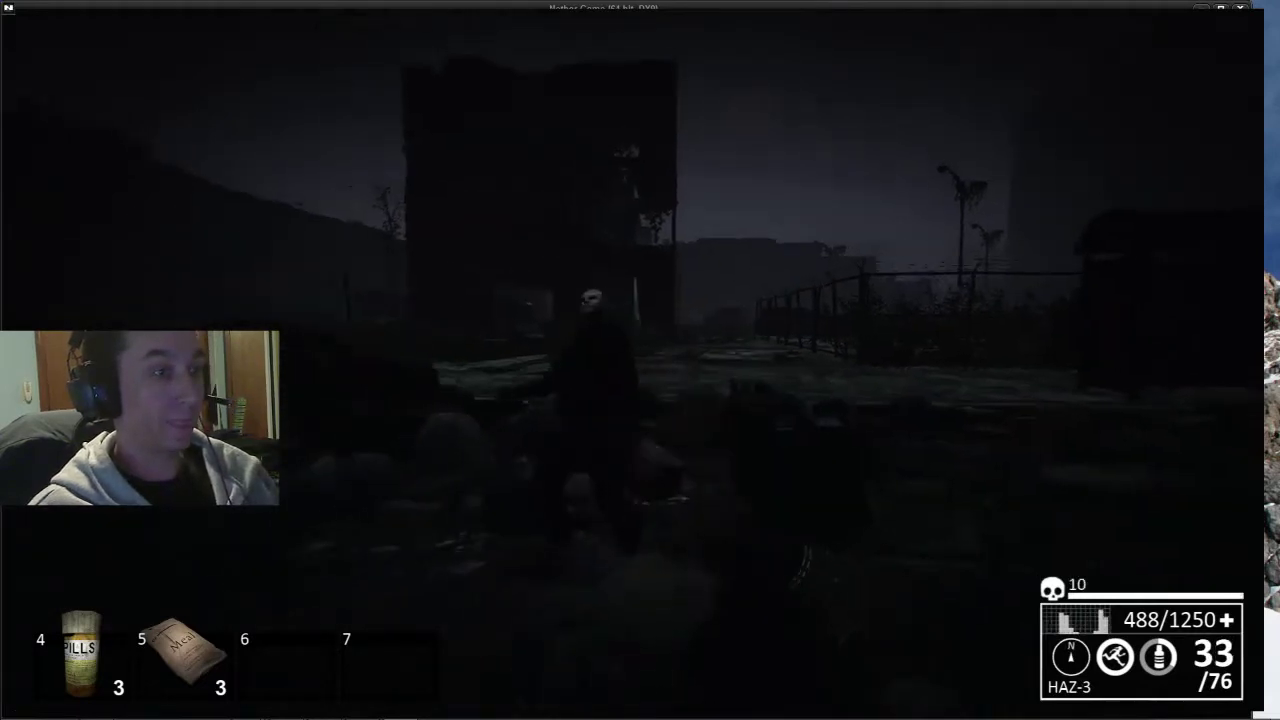
# - Gun down nearby enemies with the HAZ-3, reloading between bursts
pyautogui.click(640, 360)
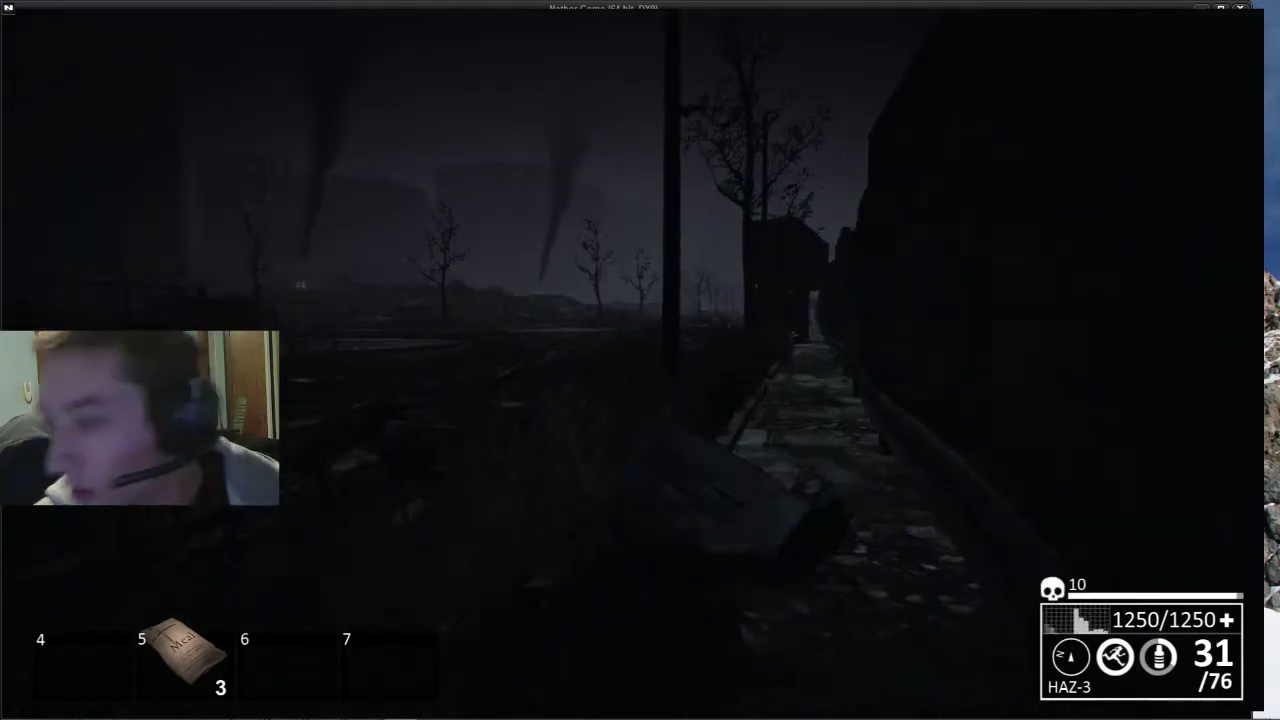
pyautogui.press('r')
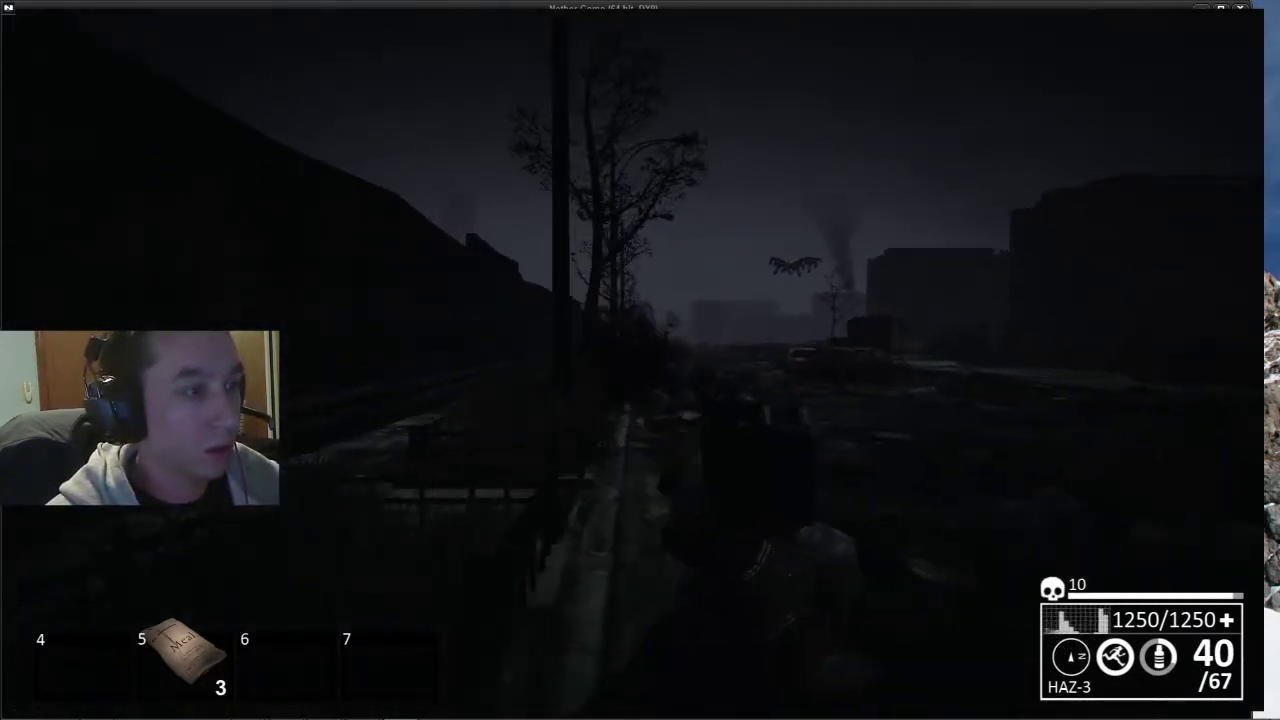
pyautogui.click(640, 360)
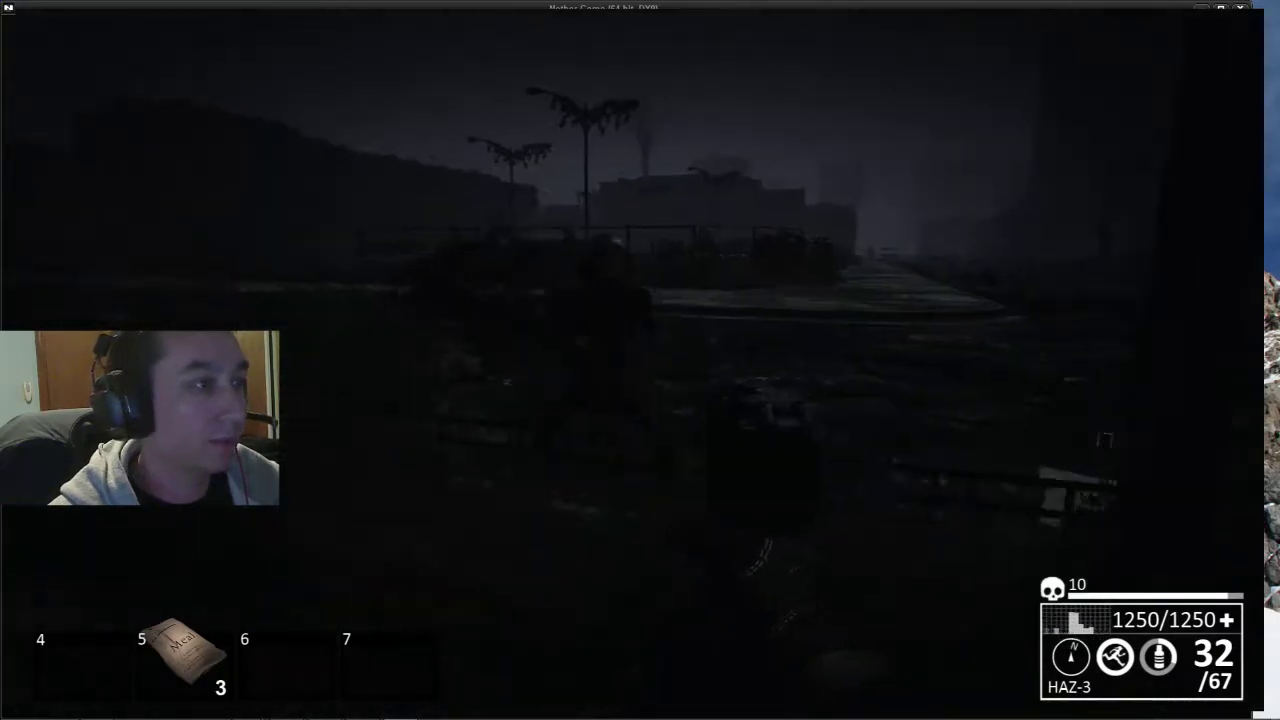
pyautogui.click(640, 360)
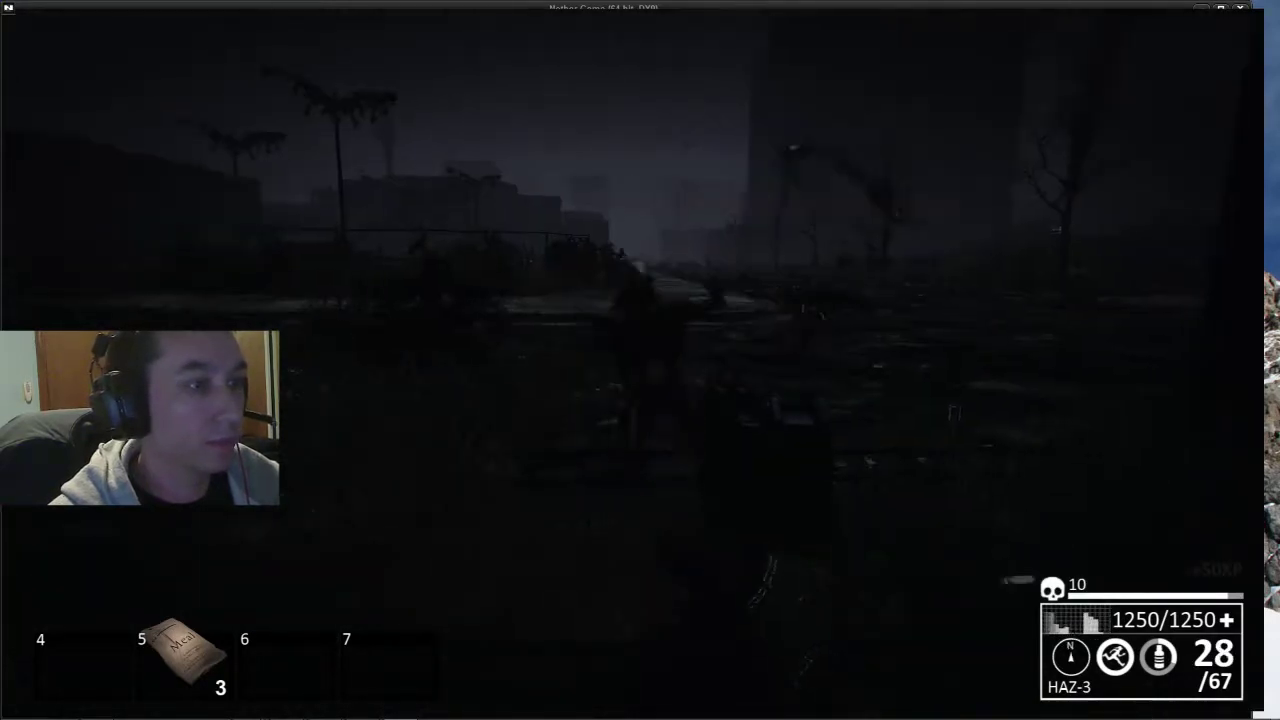
pyautogui.click(640, 360)
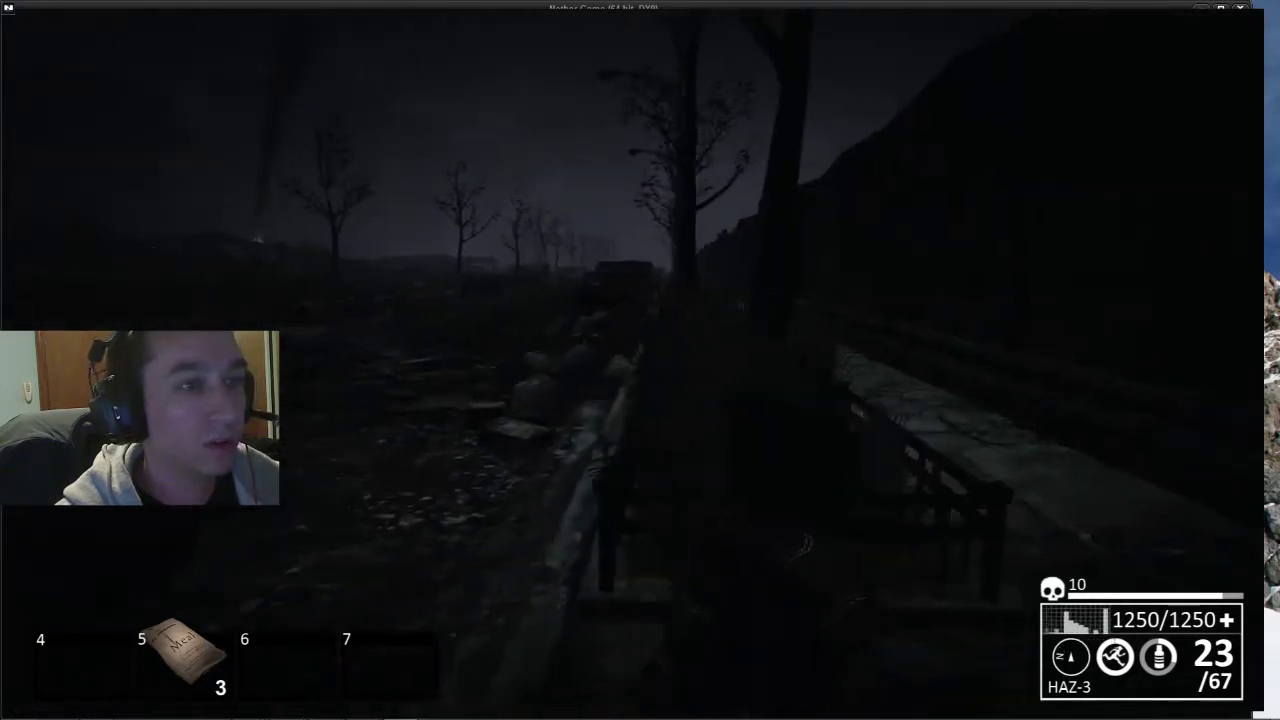
pyautogui.press('r')
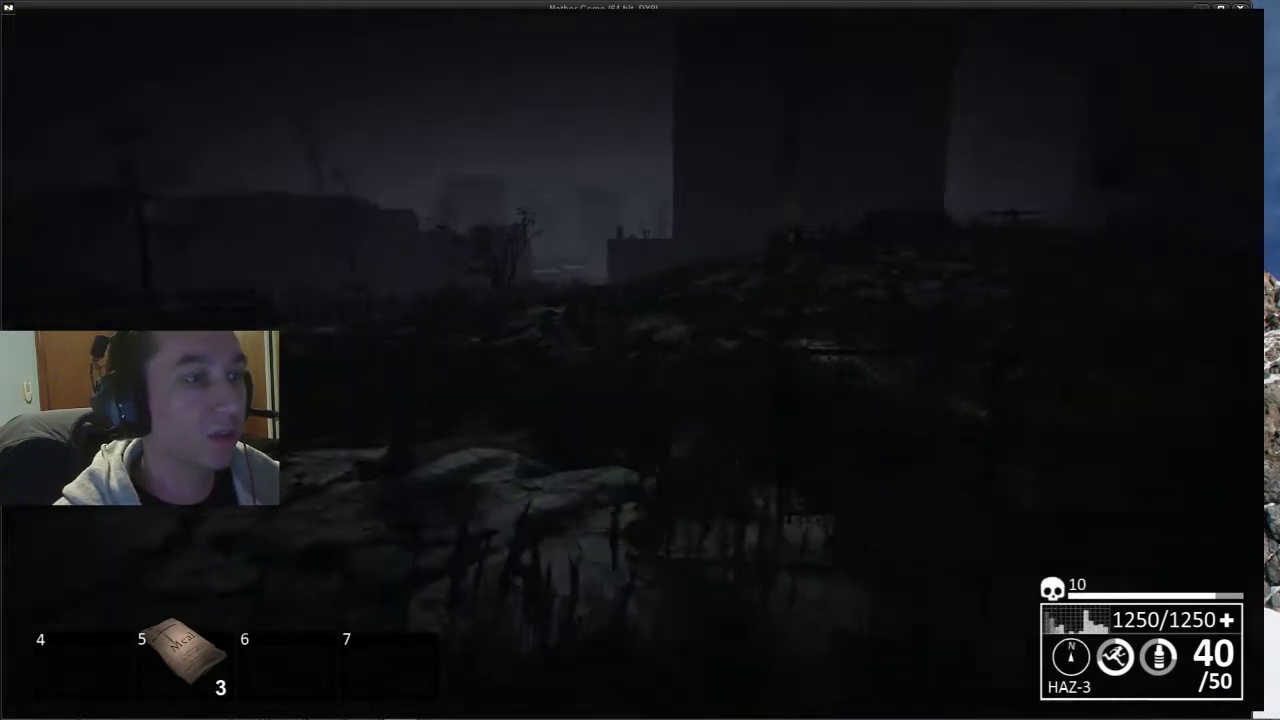
# - Shoot down the street, reload, and gun down the player by the fence
pyautogui.click(640, 360)
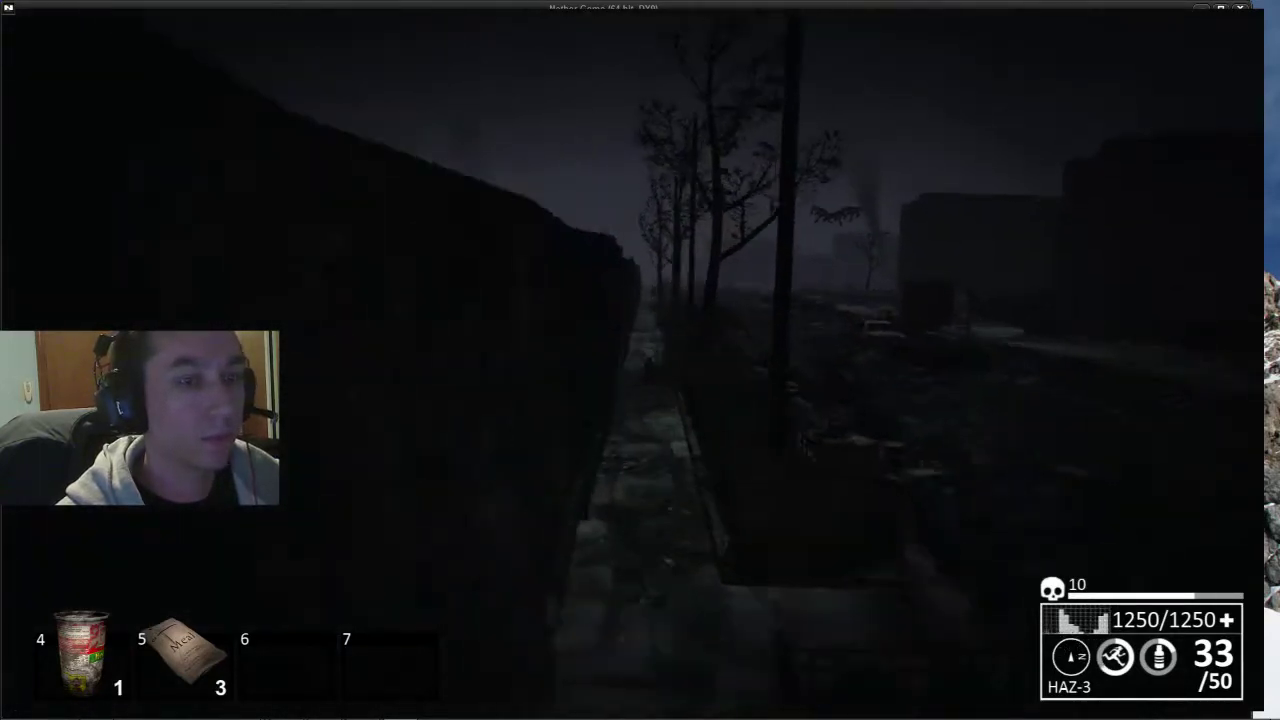
pyautogui.press('r')
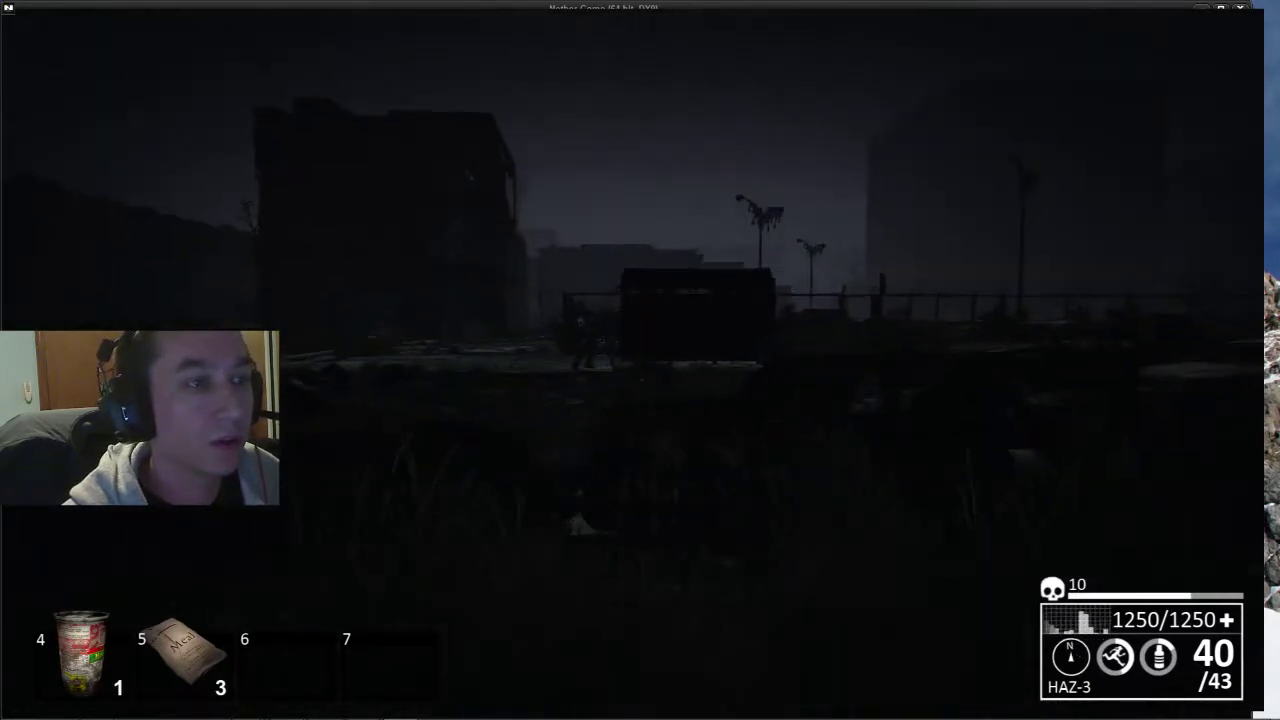
pyautogui.click(640, 360)
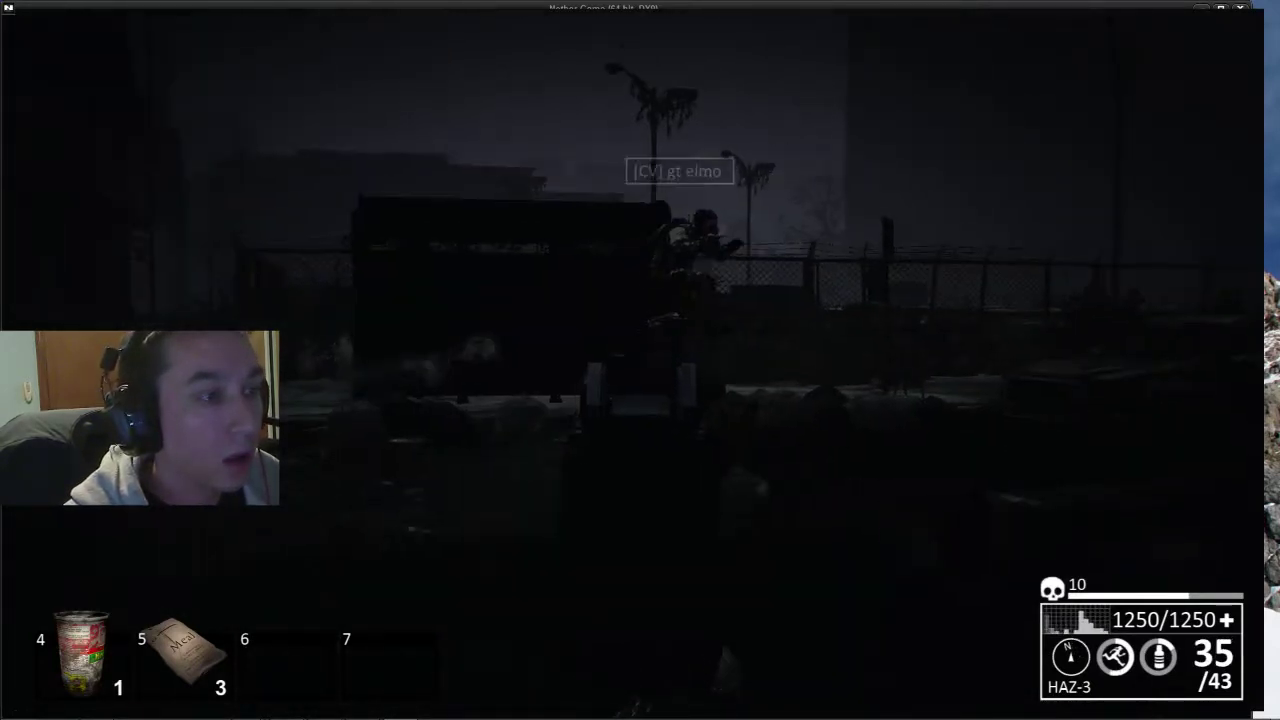
pyautogui.click(640, 360)
pyautogui.click(640, 360)
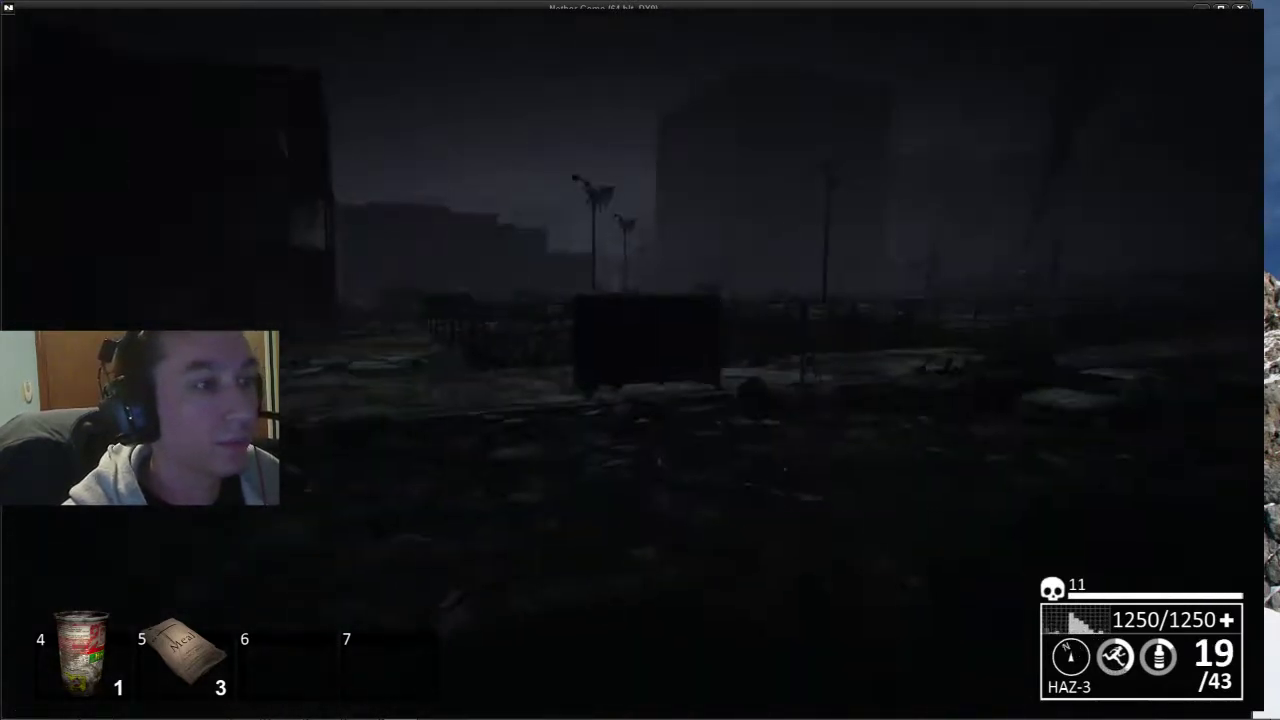
# - Reload the rifle
pyautogui.press('r')
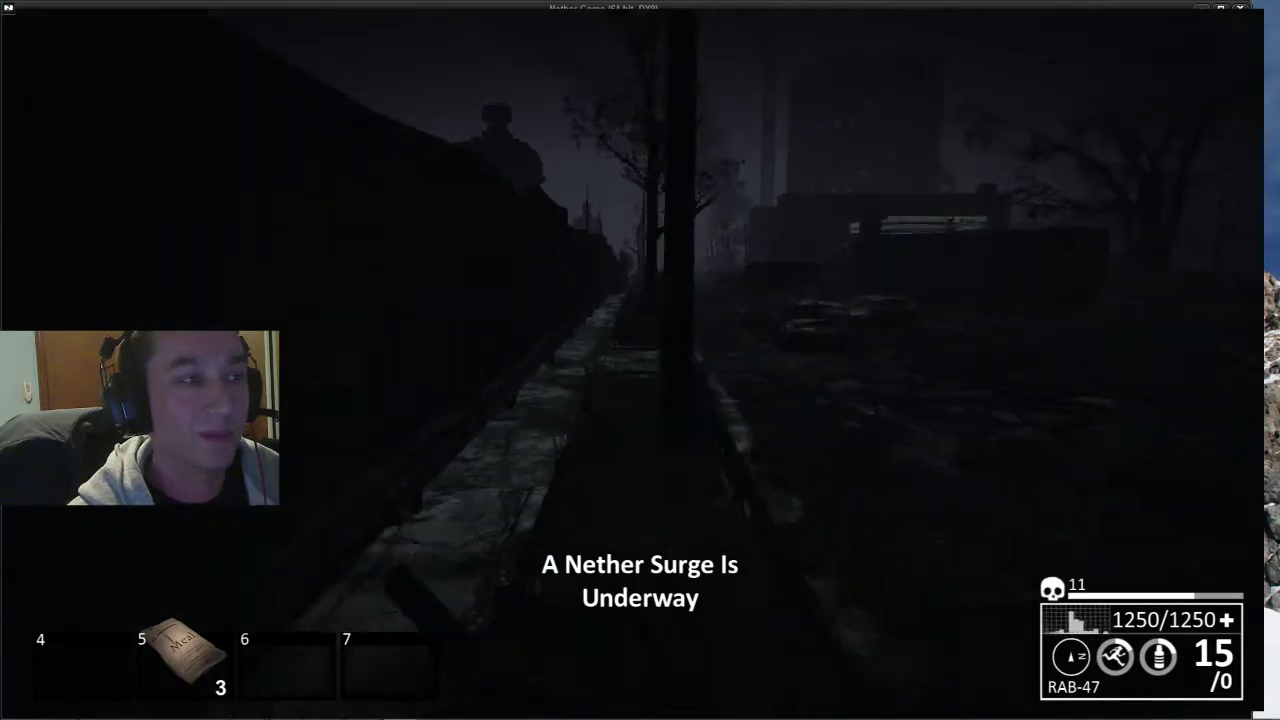
# - Walk along the walkway beside the train up to the gas station canopy
pyautogui.press('w')
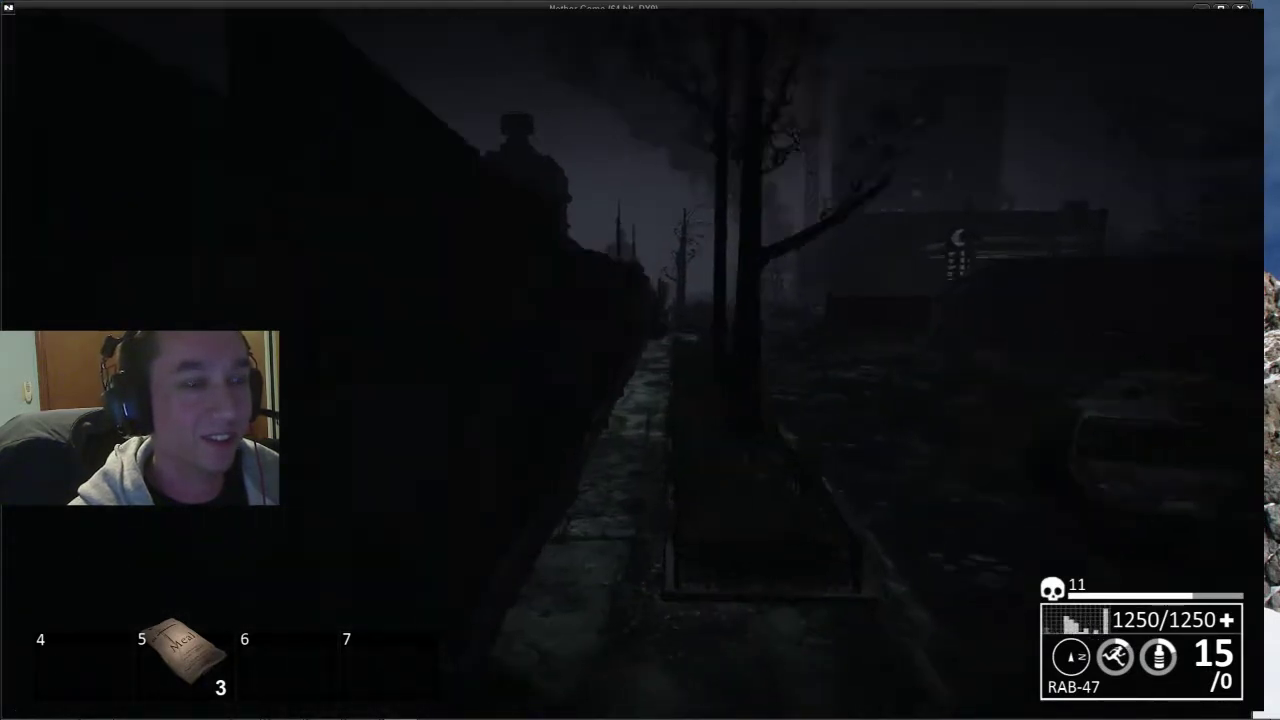
pyautogui.press('w')
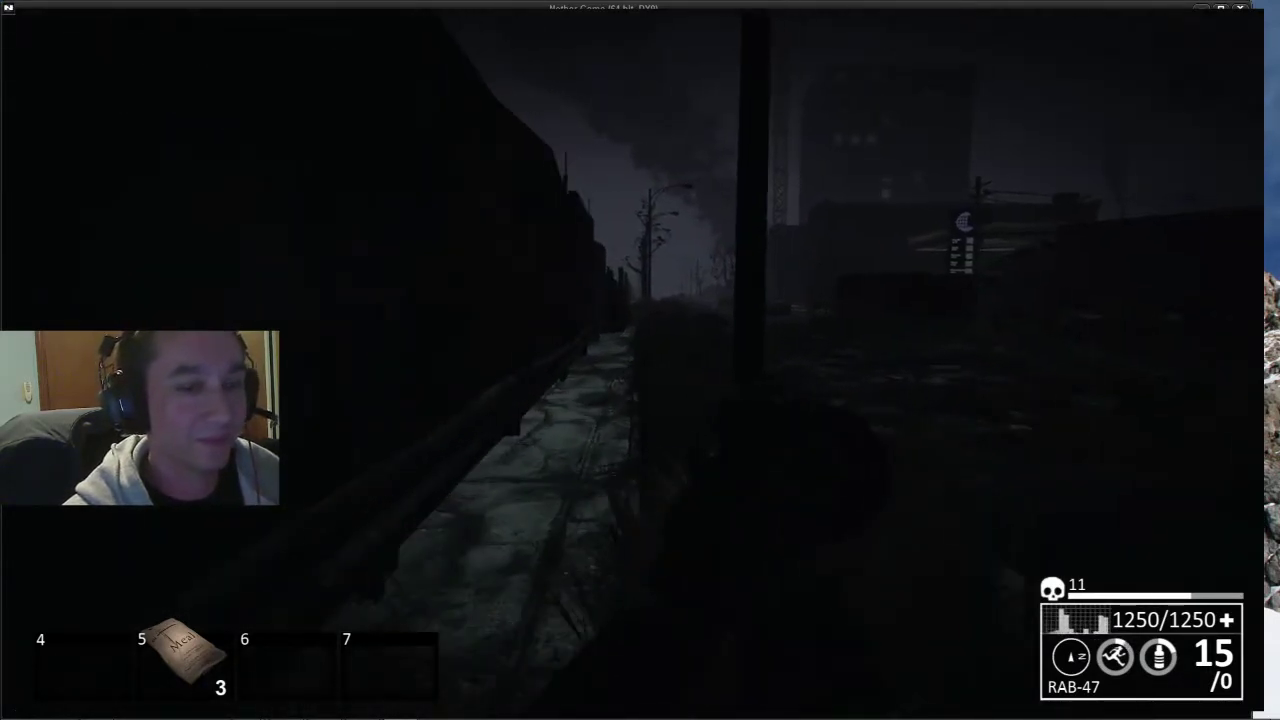
pyautogui.press('w')
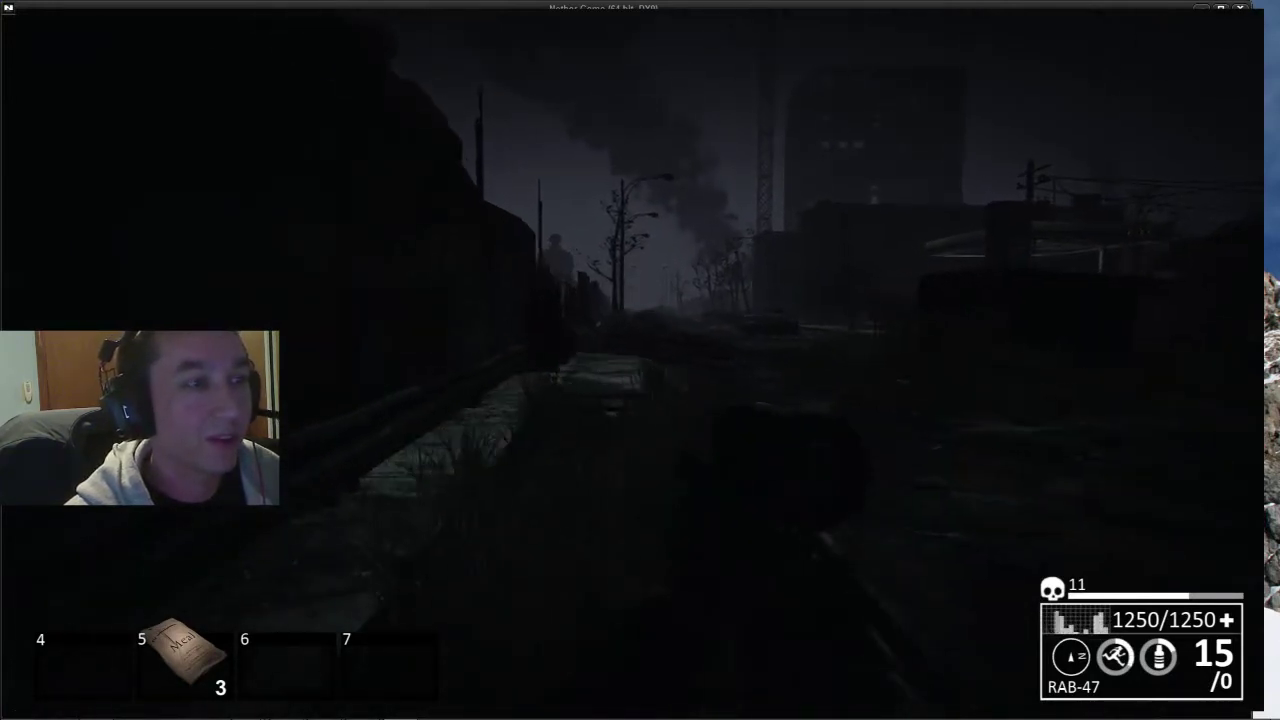
pyautogui.press('w')
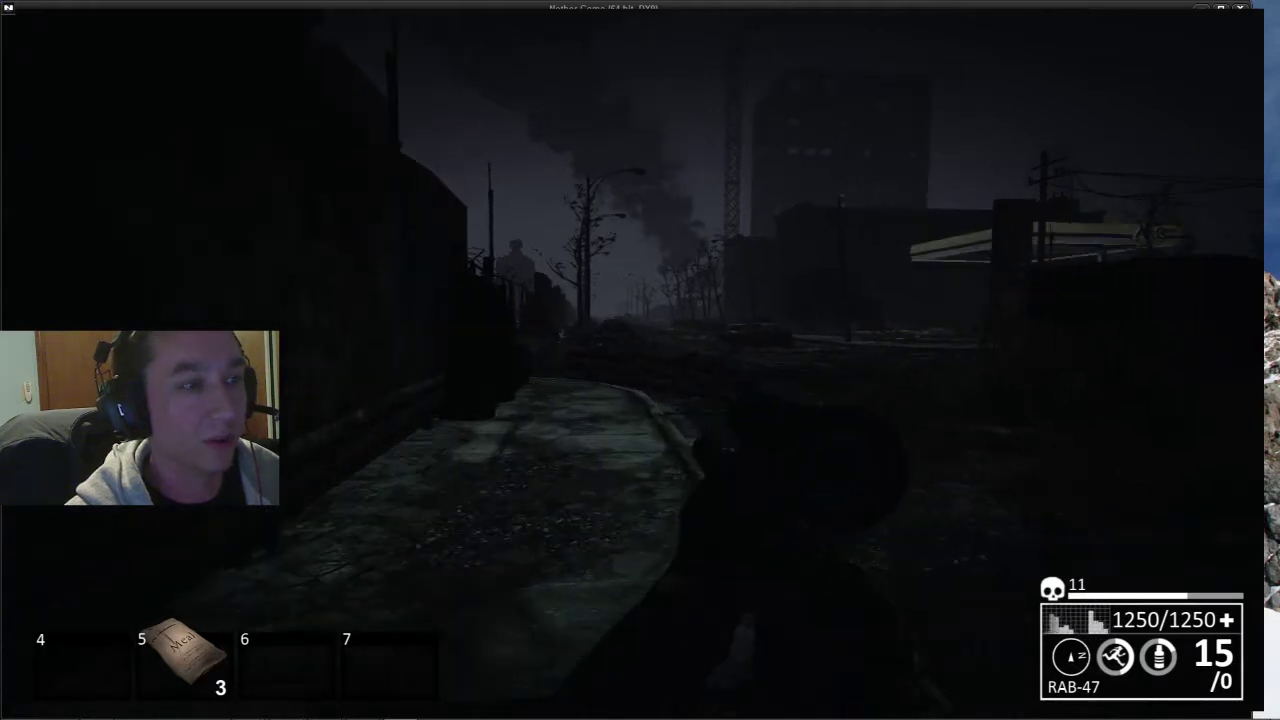
pyautogui.press('w')
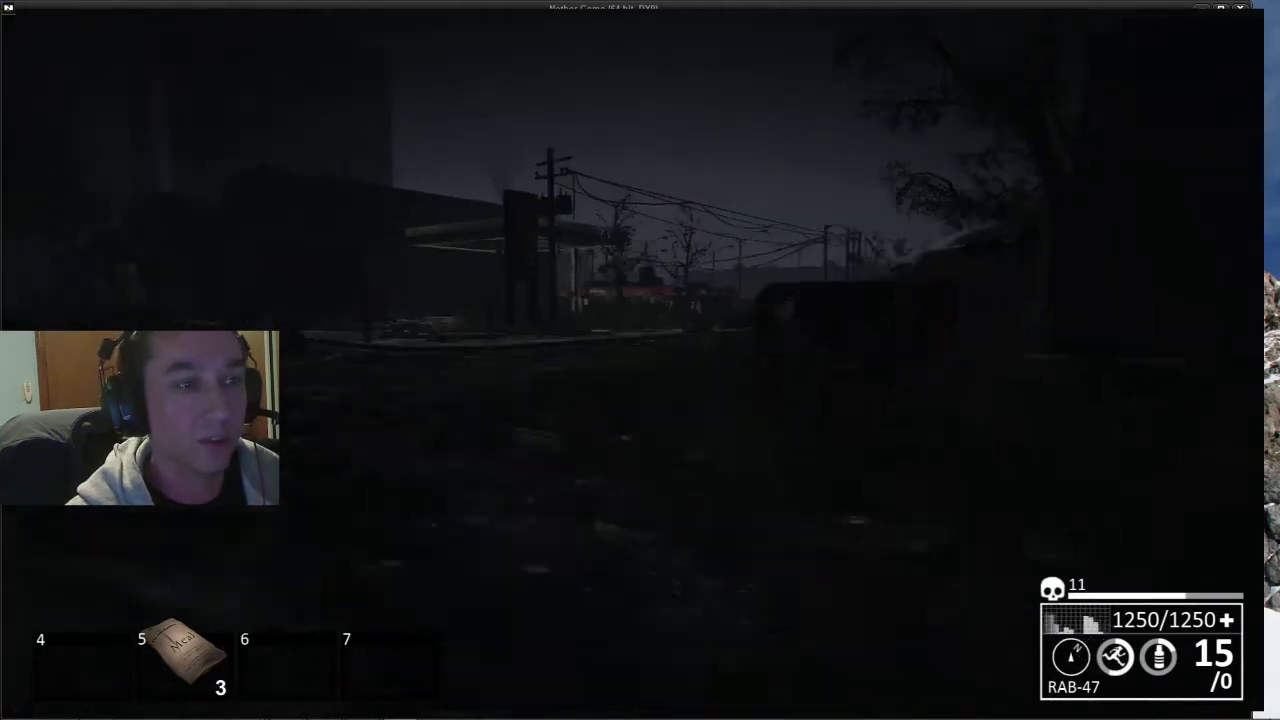
pyautogui.press('w')
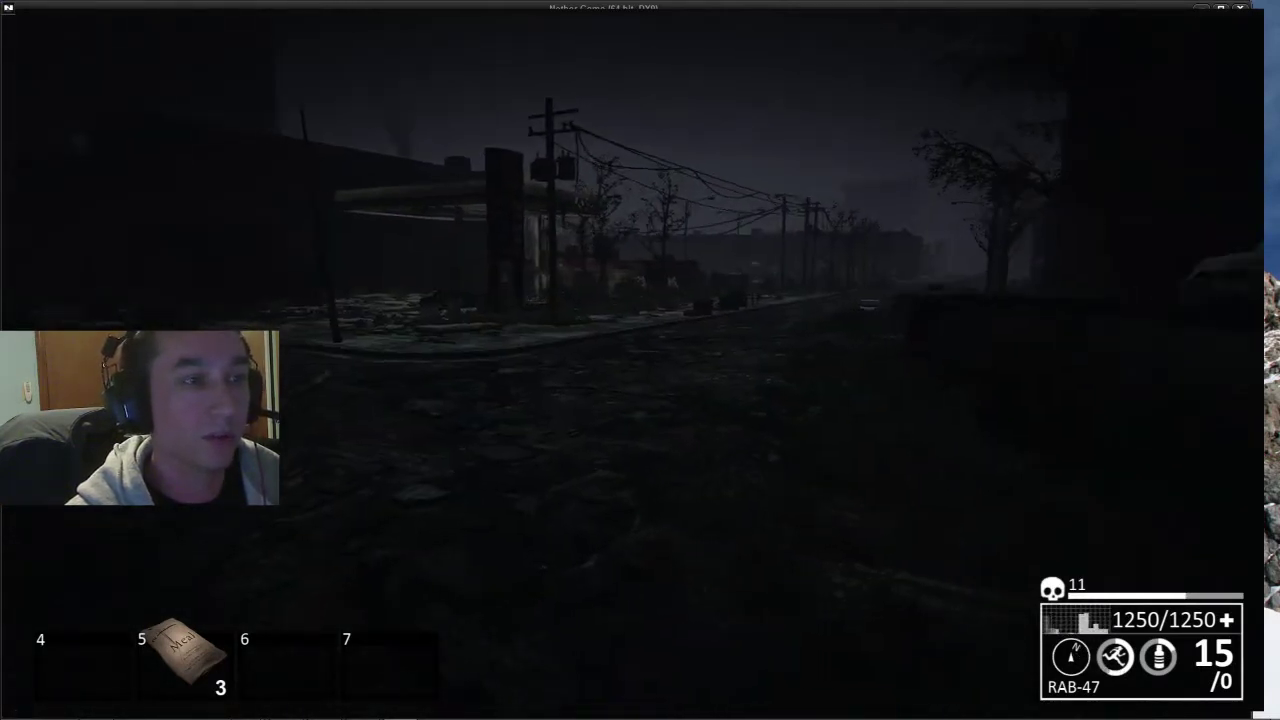
pyautogui.press('w')
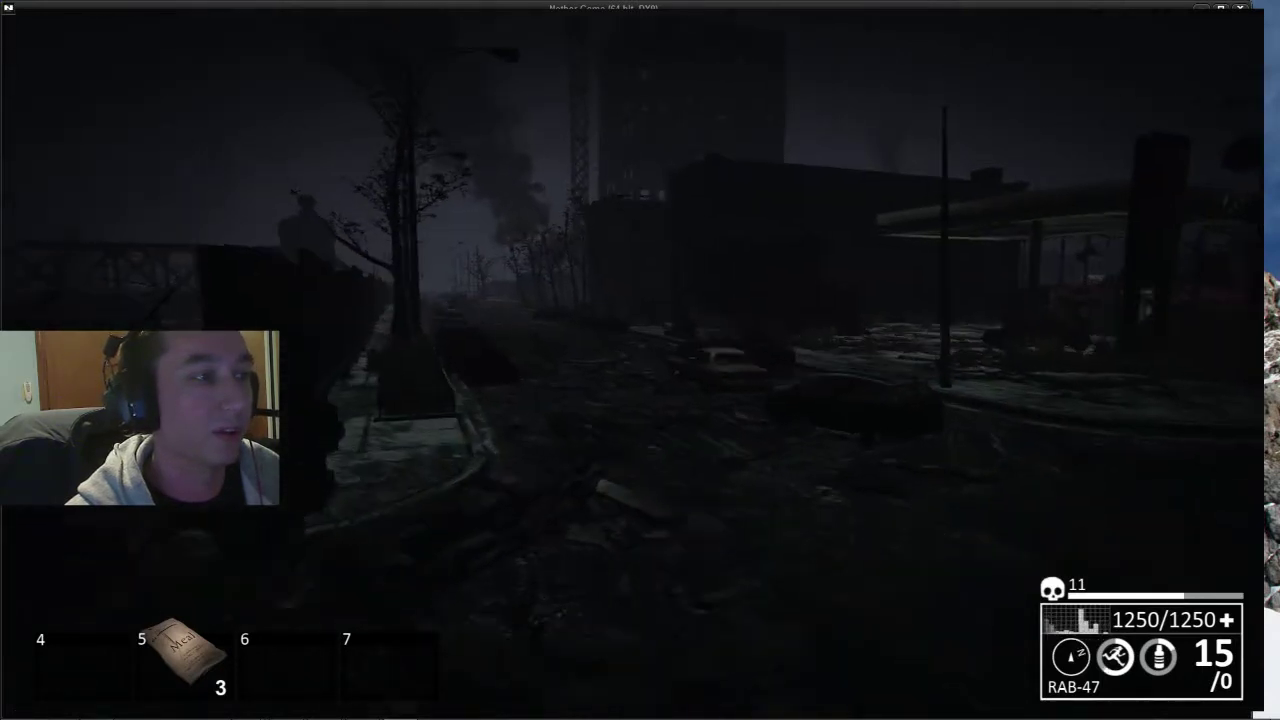
pyautogui.press('w')
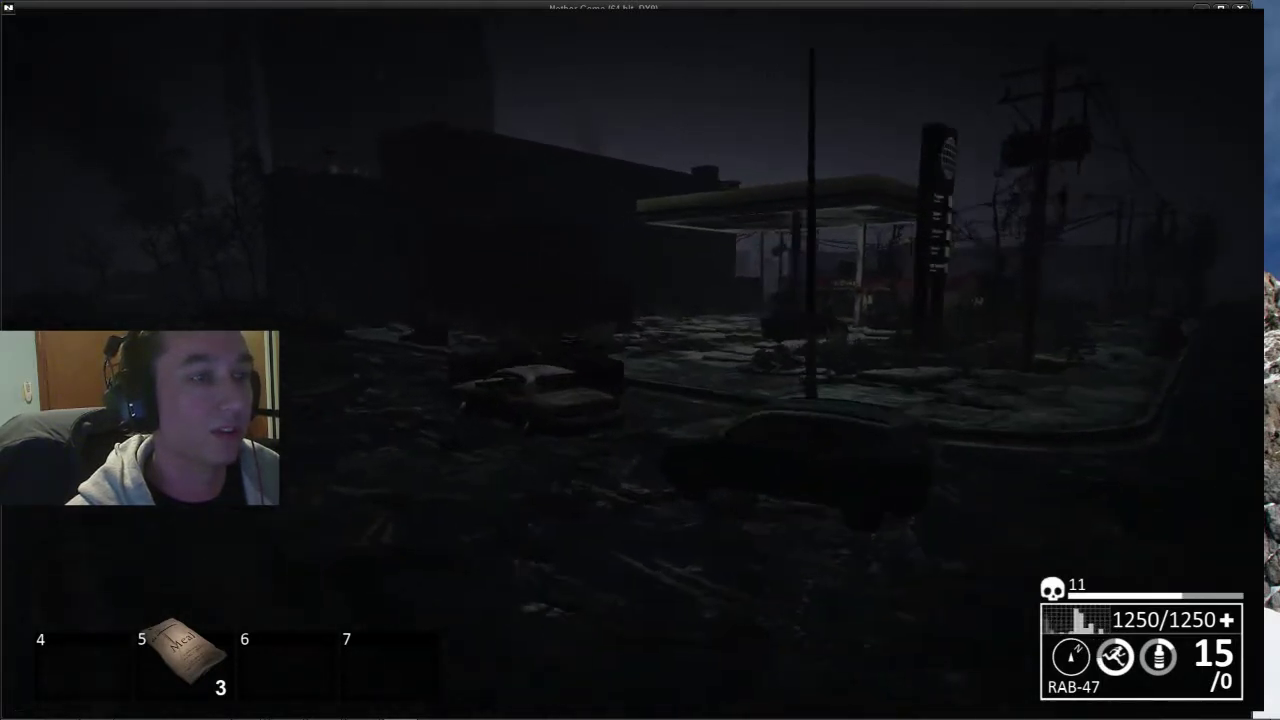
# - Head down the street toward the smoke and along the walled sidewalk
pyautogui.press('w')
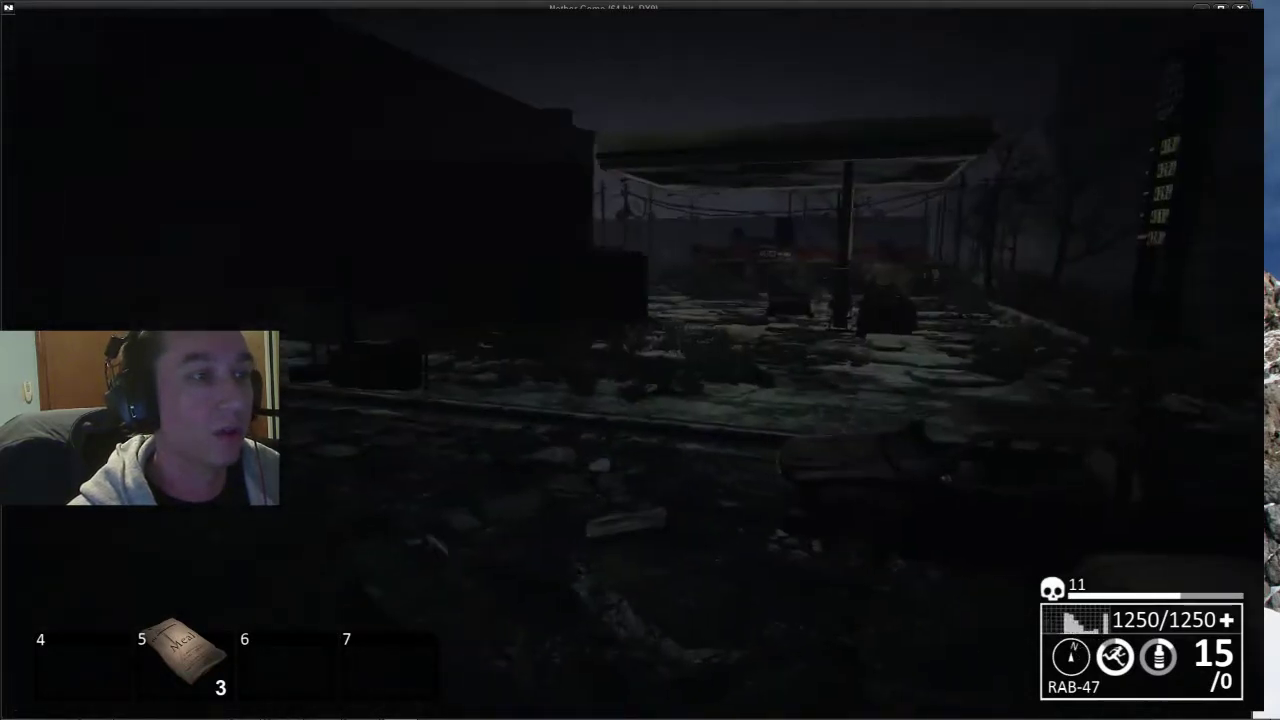
pyautogui.press('w')
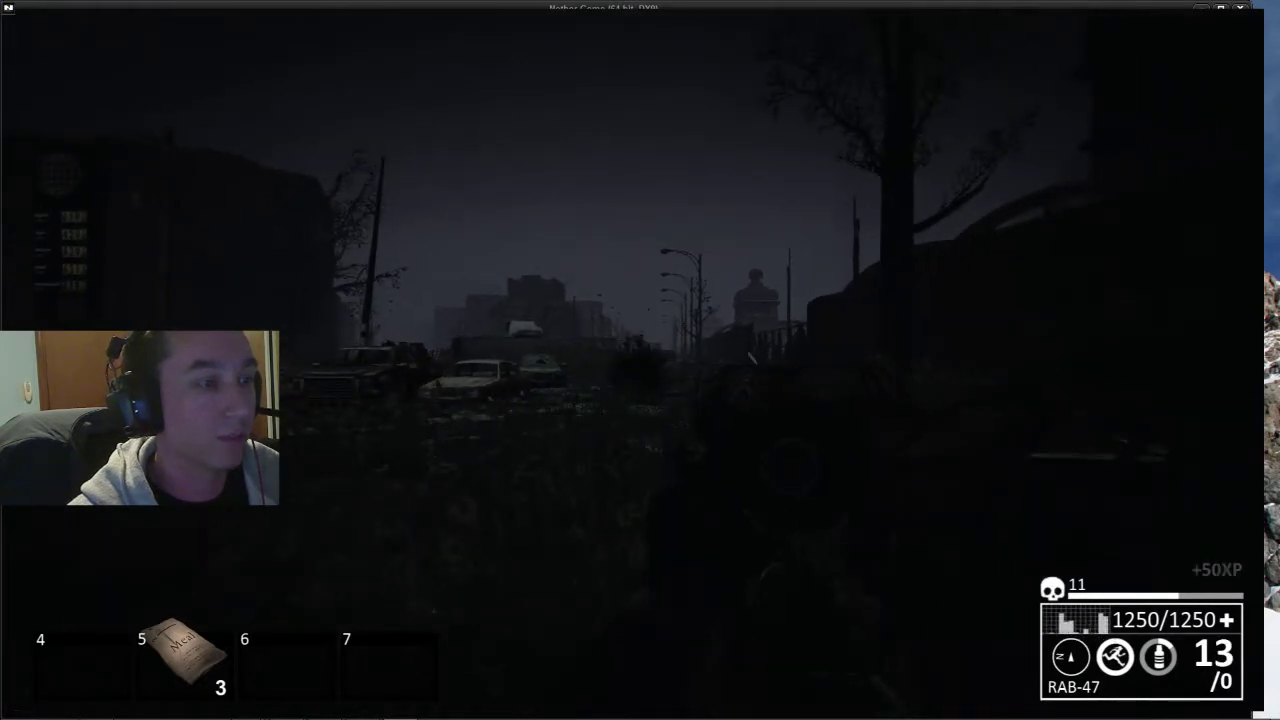
pyautogui.press('w')
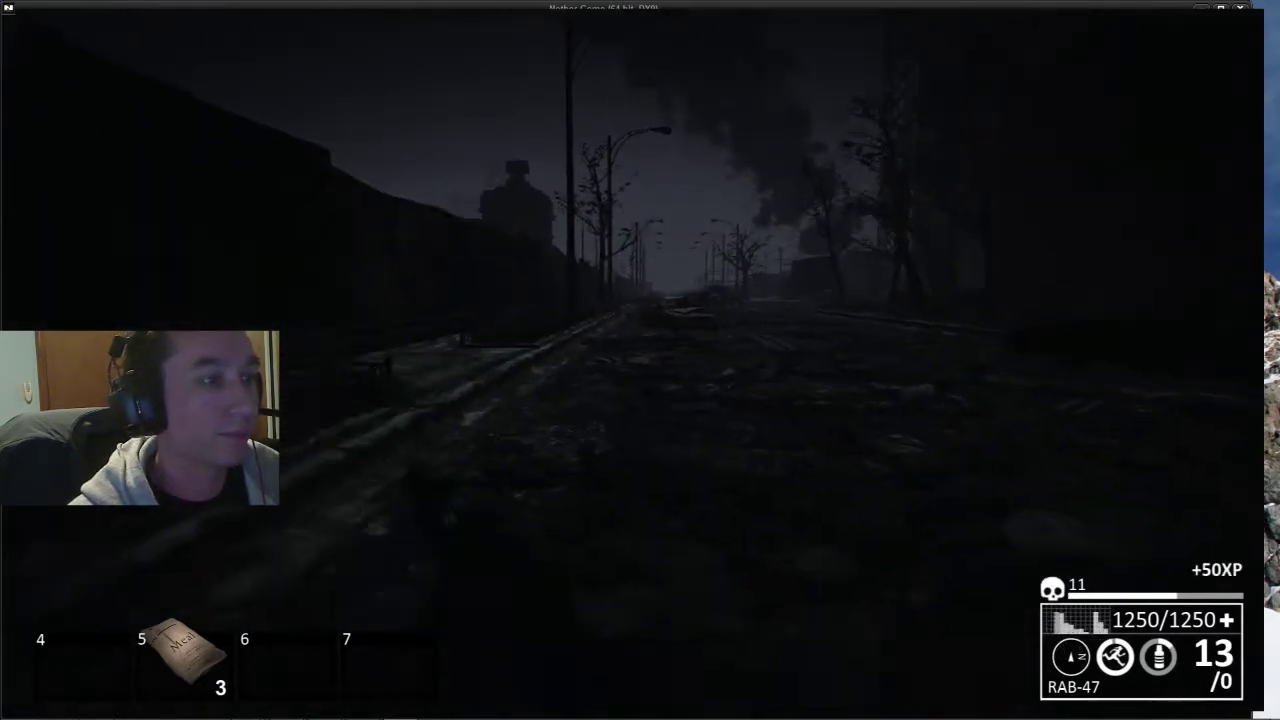
pyautogui.press('w')
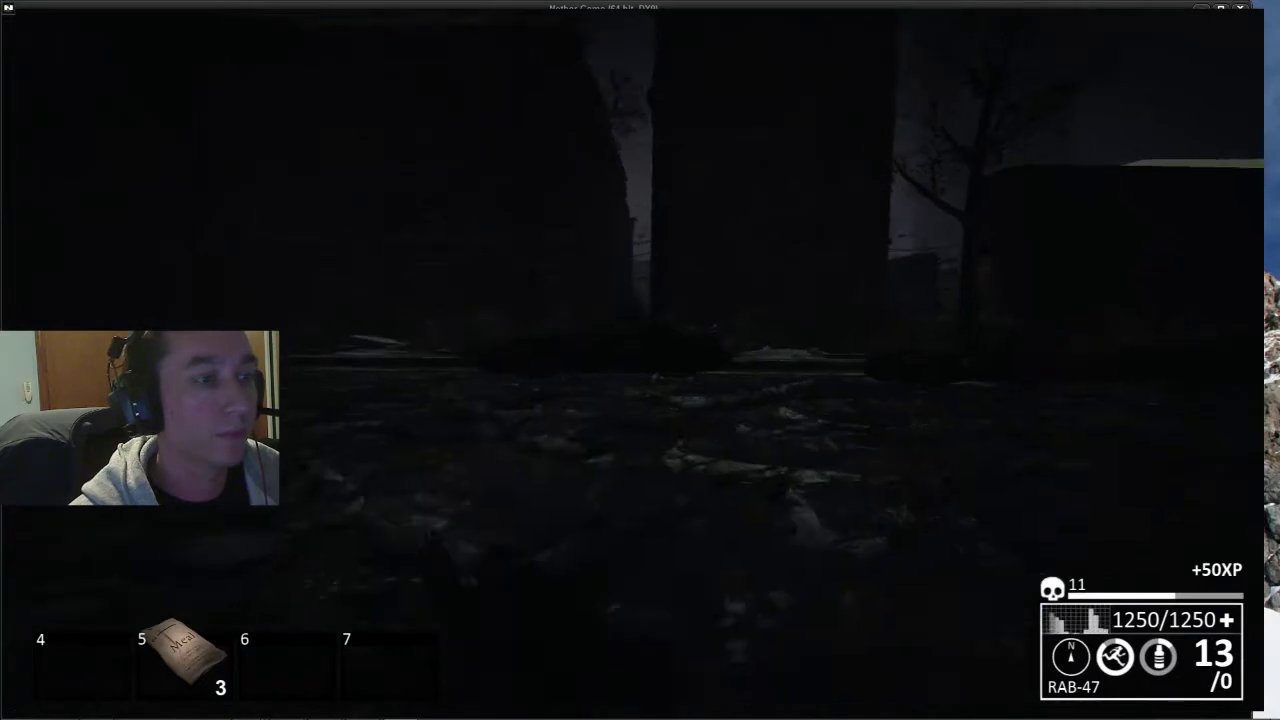
pyautogui.press('w')
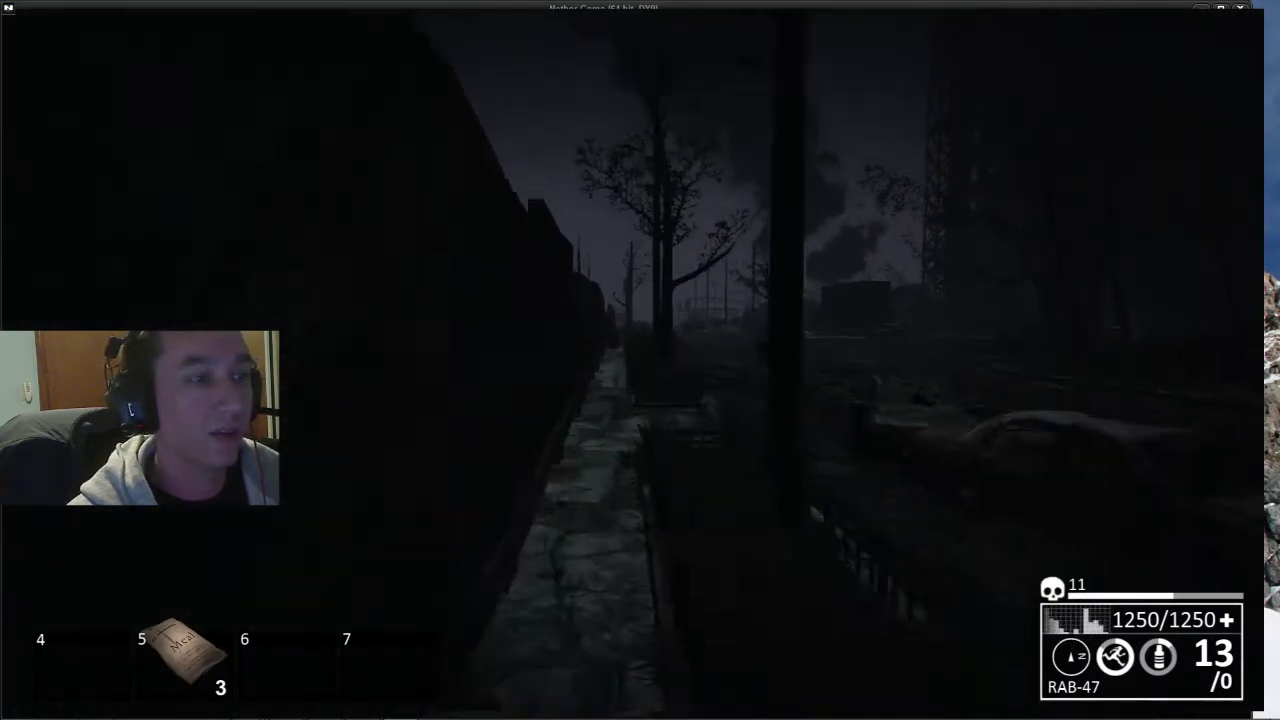
pyautogui.press('w')
pyautogui.press('w')
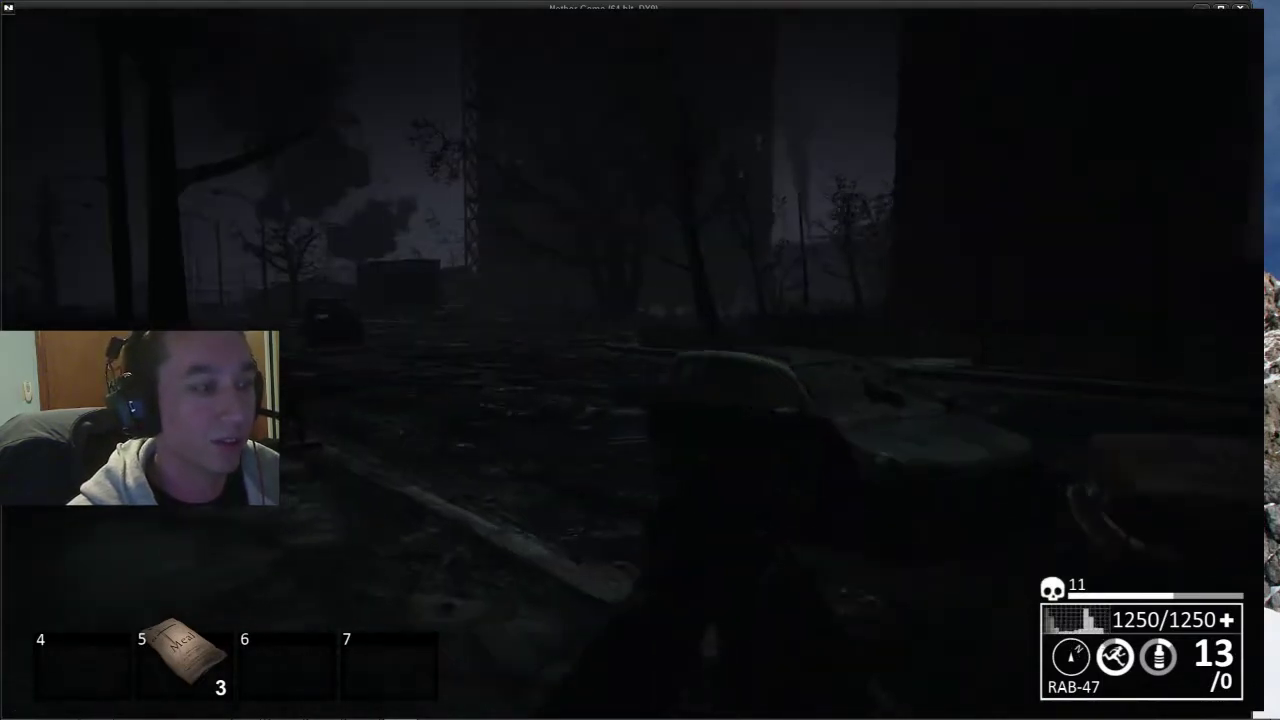
pyautogui.press('w')
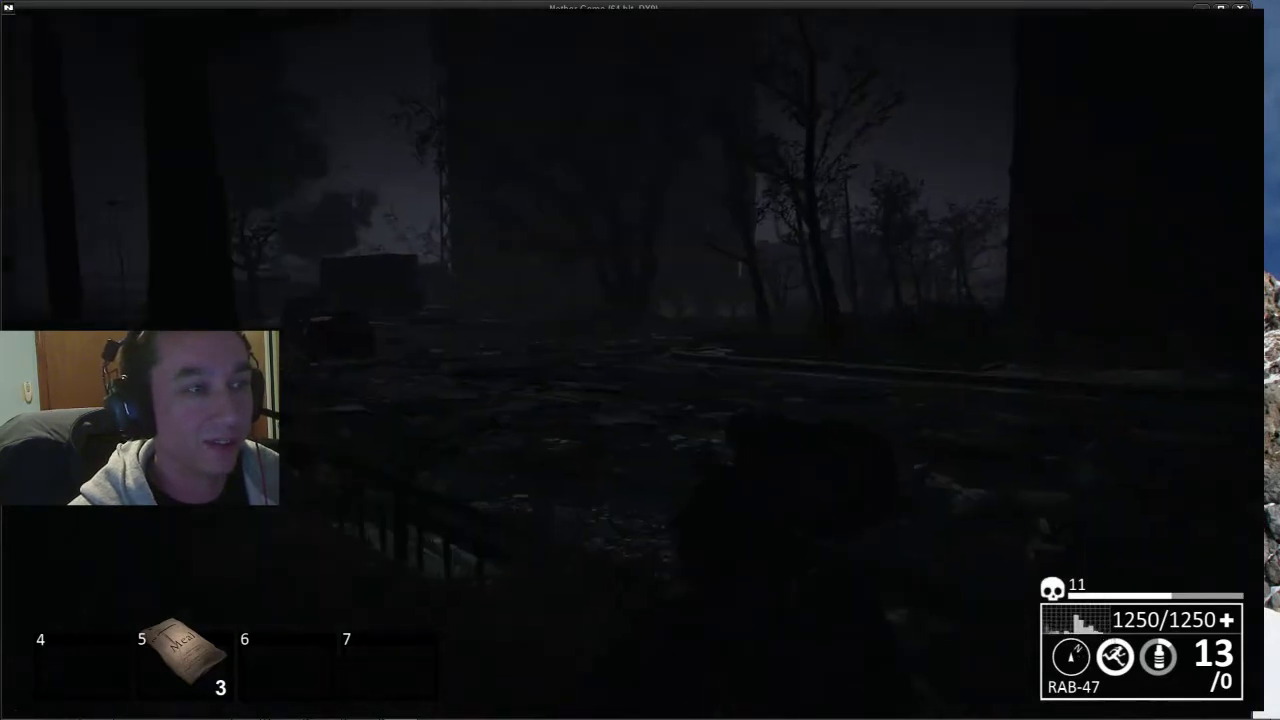
# - Continue down the streetlight road past the fence and eat a meal, leaving two
pyautogui.press('w')
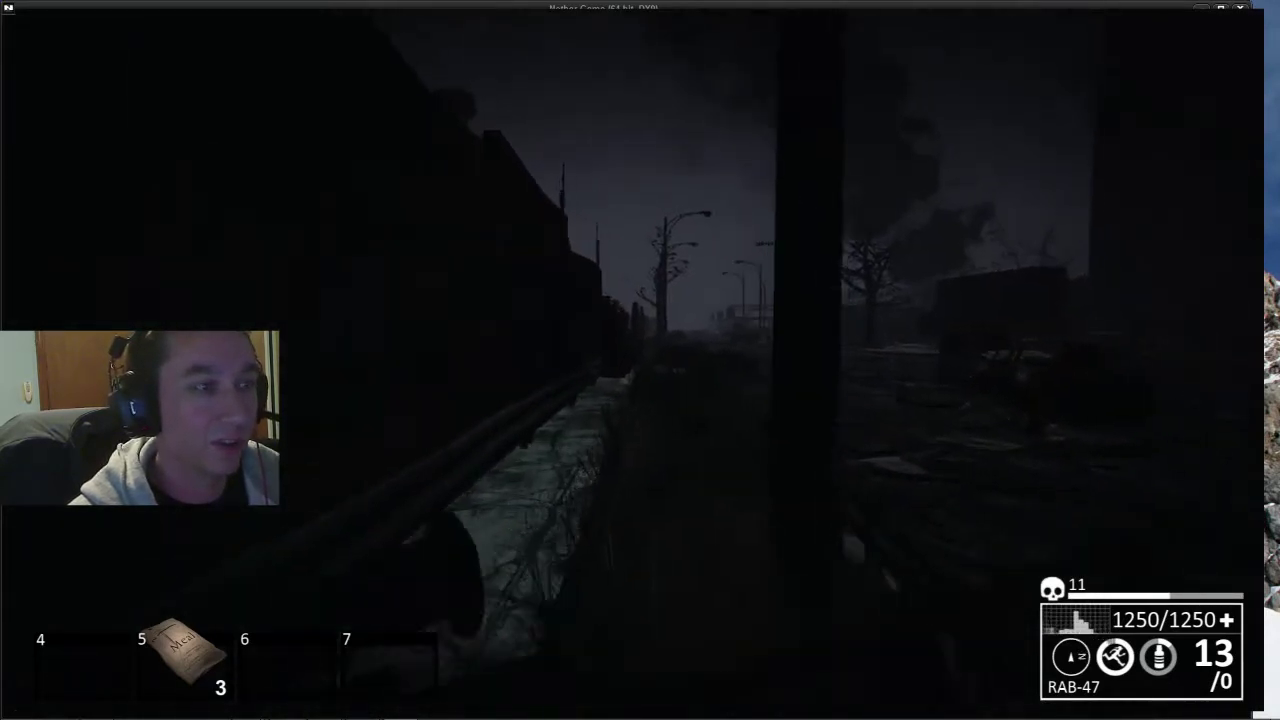
pyautogui.press('w')
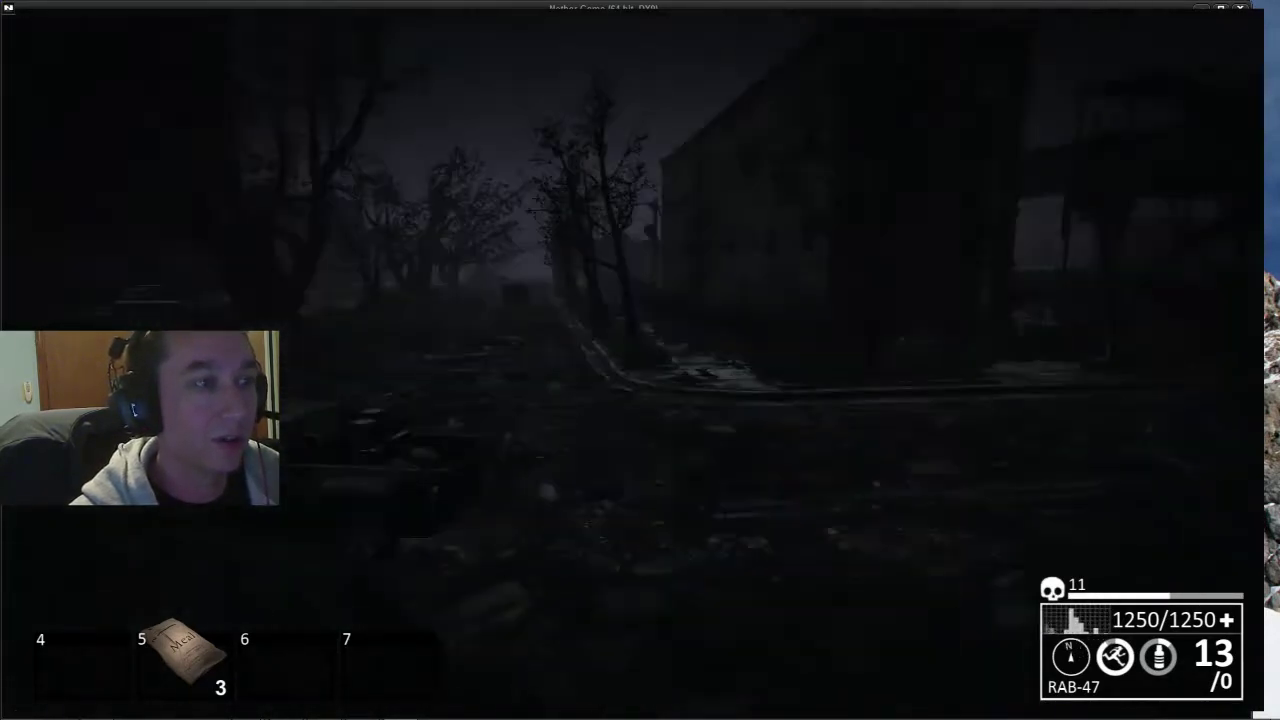
pyautogui.press('w')
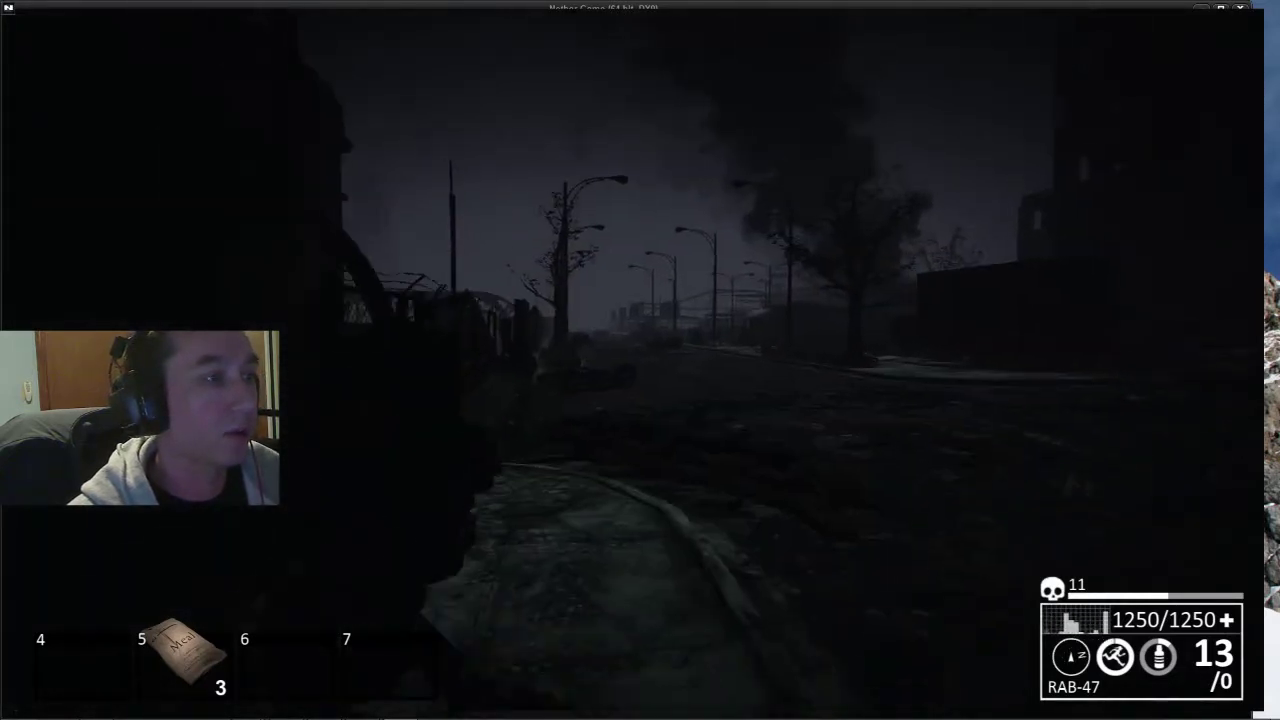
pyautogui.press('w')
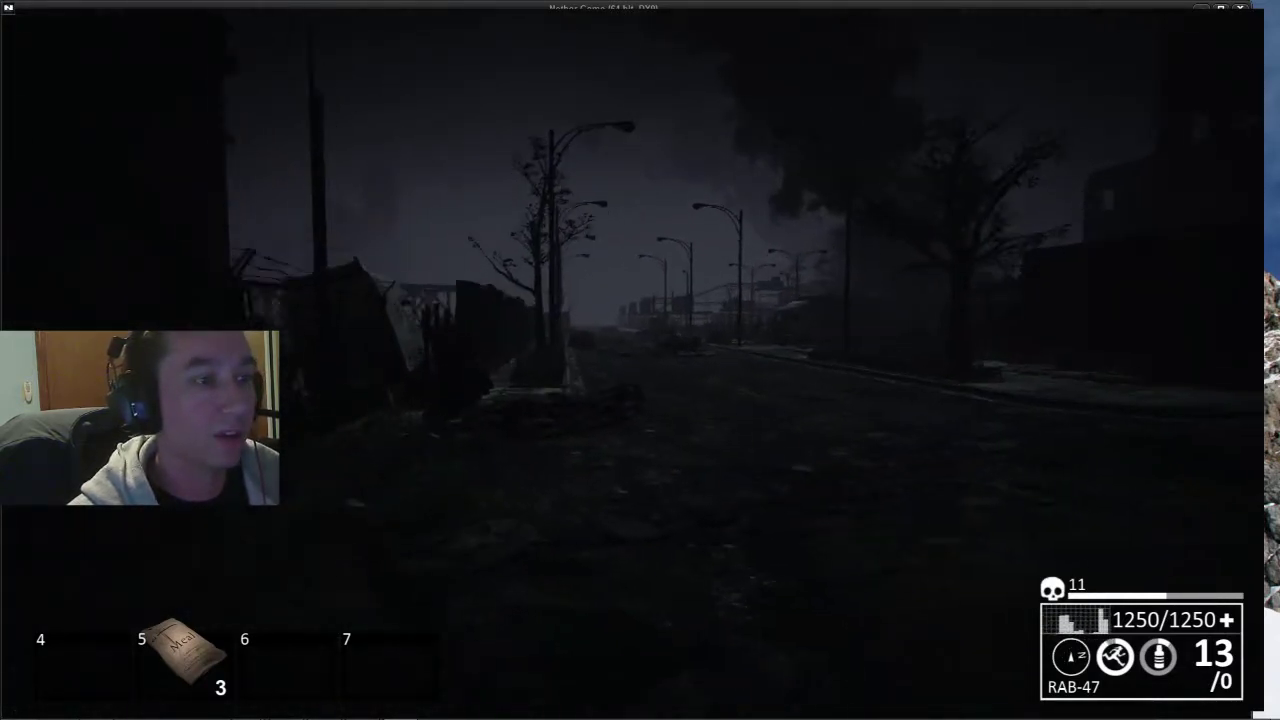
pyautogui.press('w')
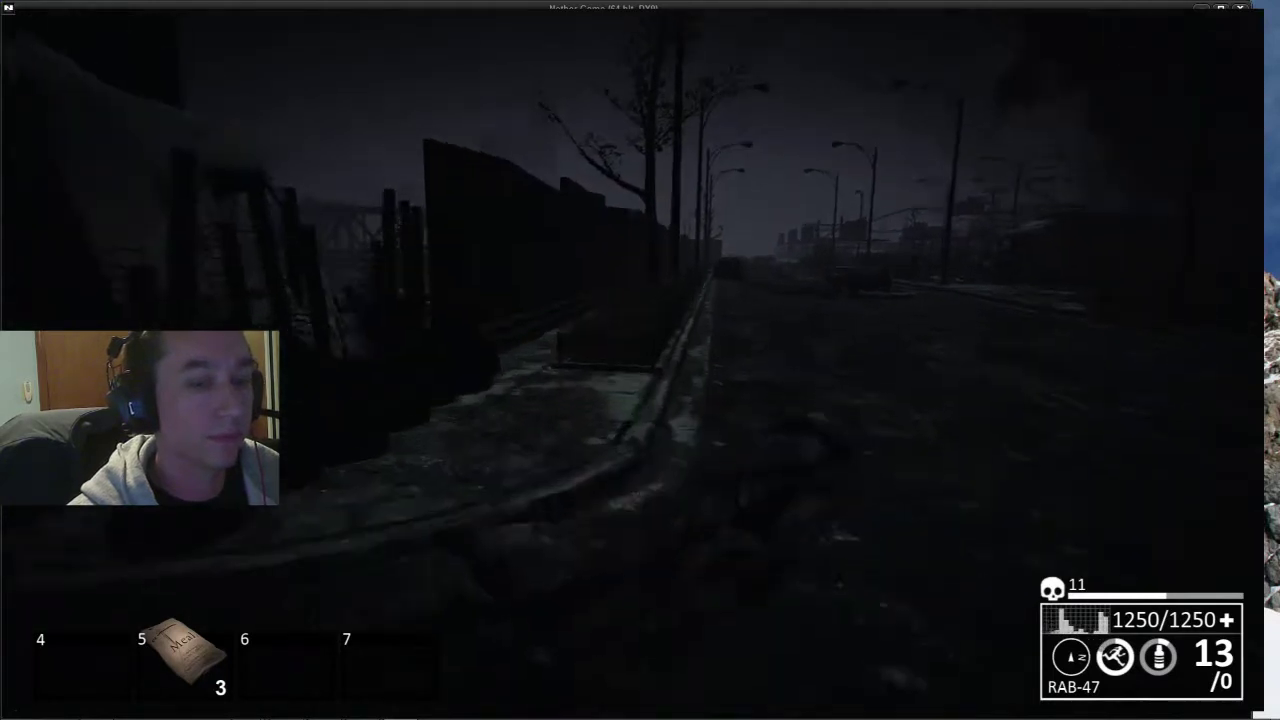
pyautogui.press('w')
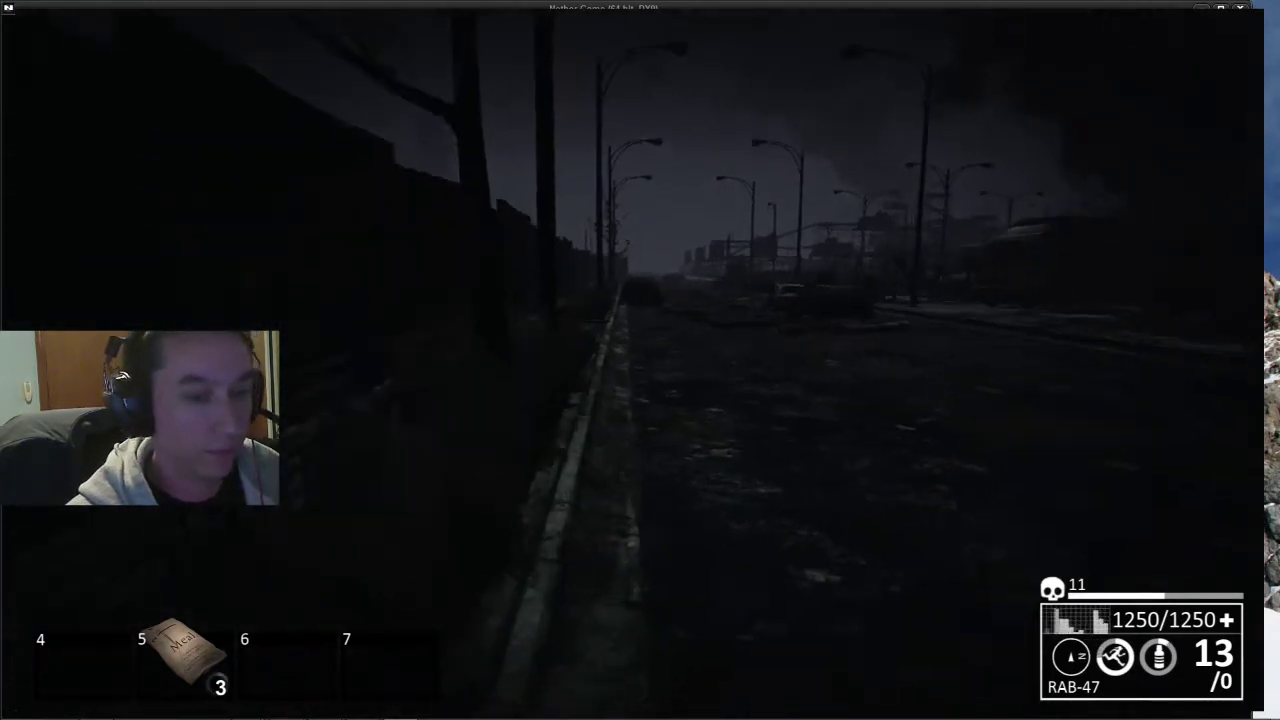
pyautogui.press('5')
pyautogui.press('w')
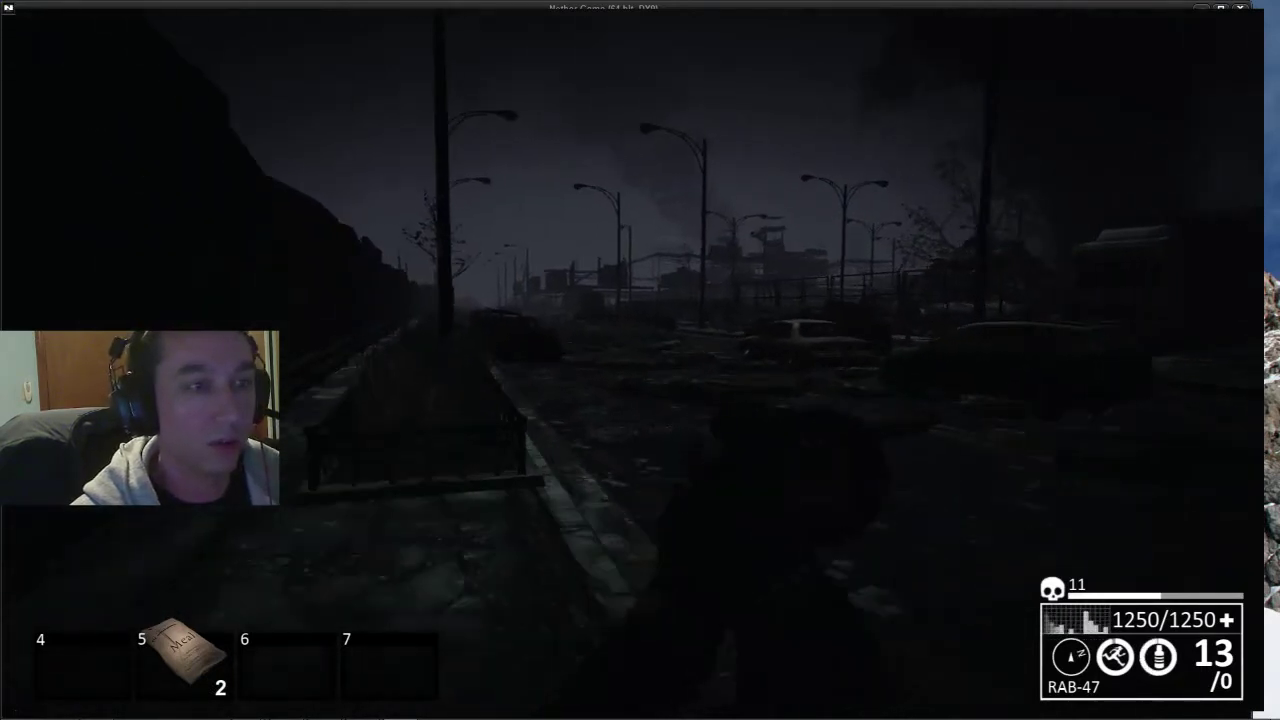
# - Swap to the HAZ-3 and back to the RAB-47, then shoot the creature by the wall
pyautogui.press('2')
pyautogui.press('w')
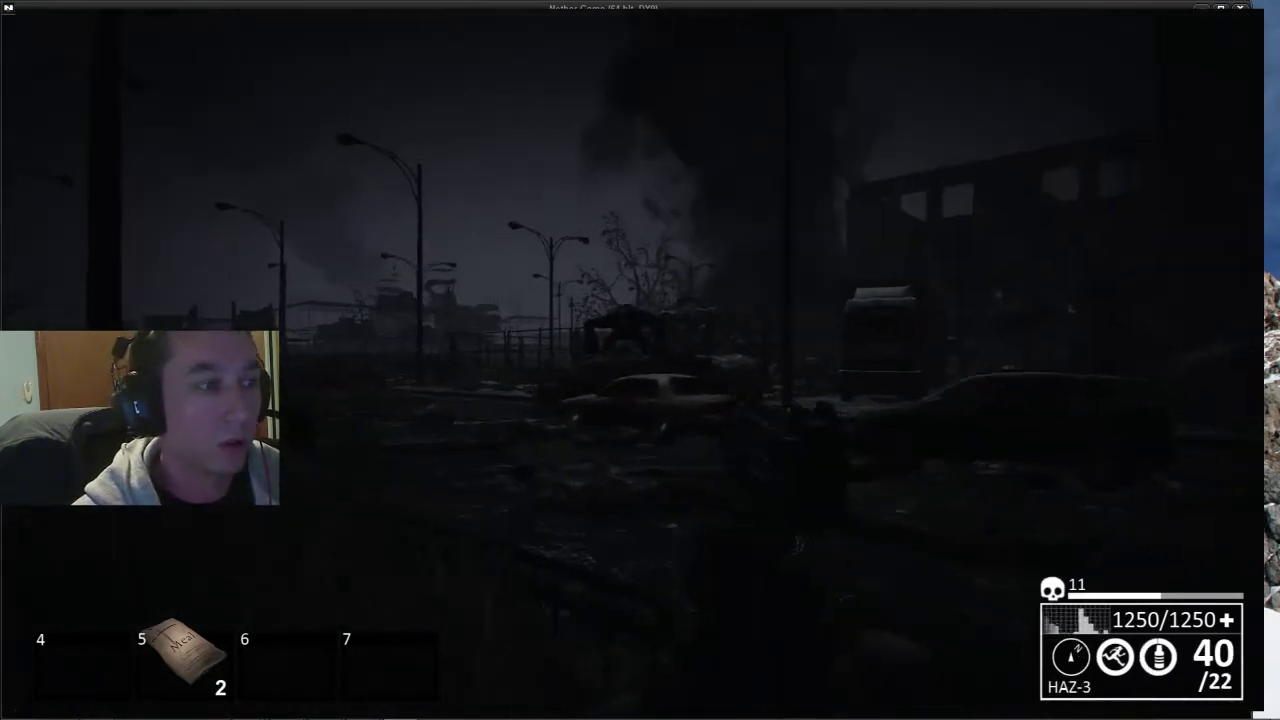
pyautogui.press('1')
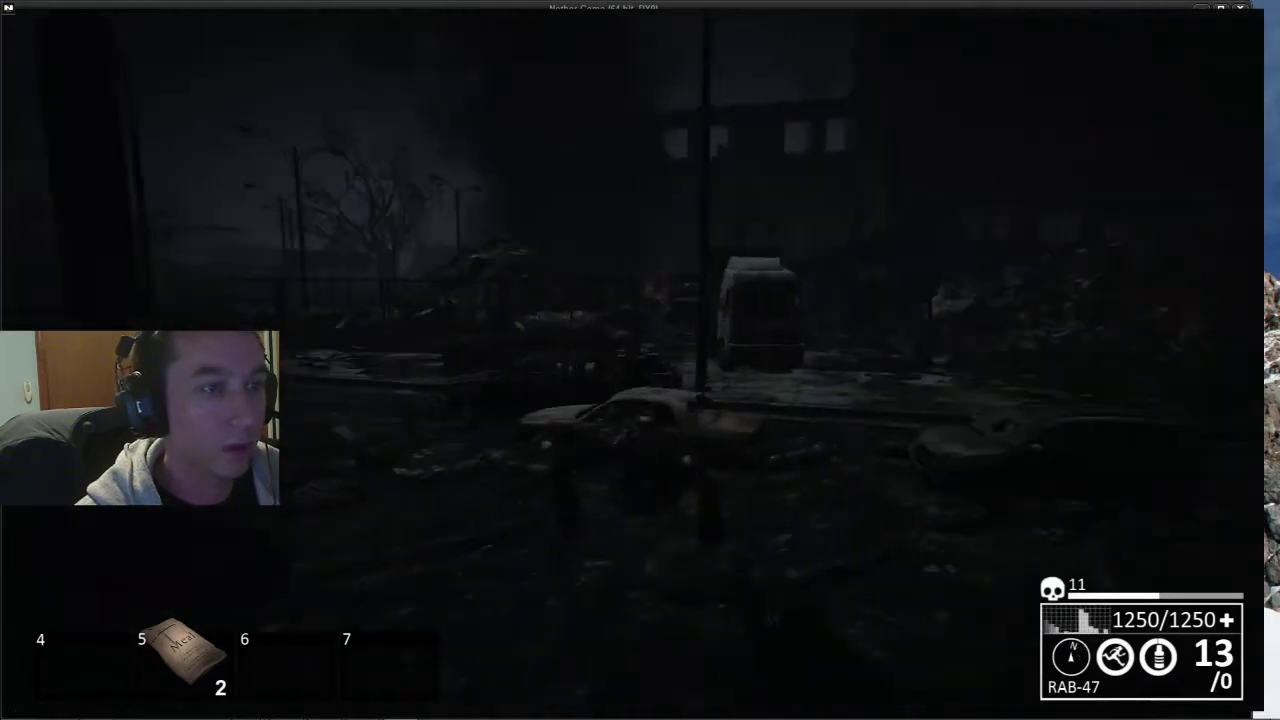
pyautogui.click(640, 360)
pyautogui.click(640, 360)
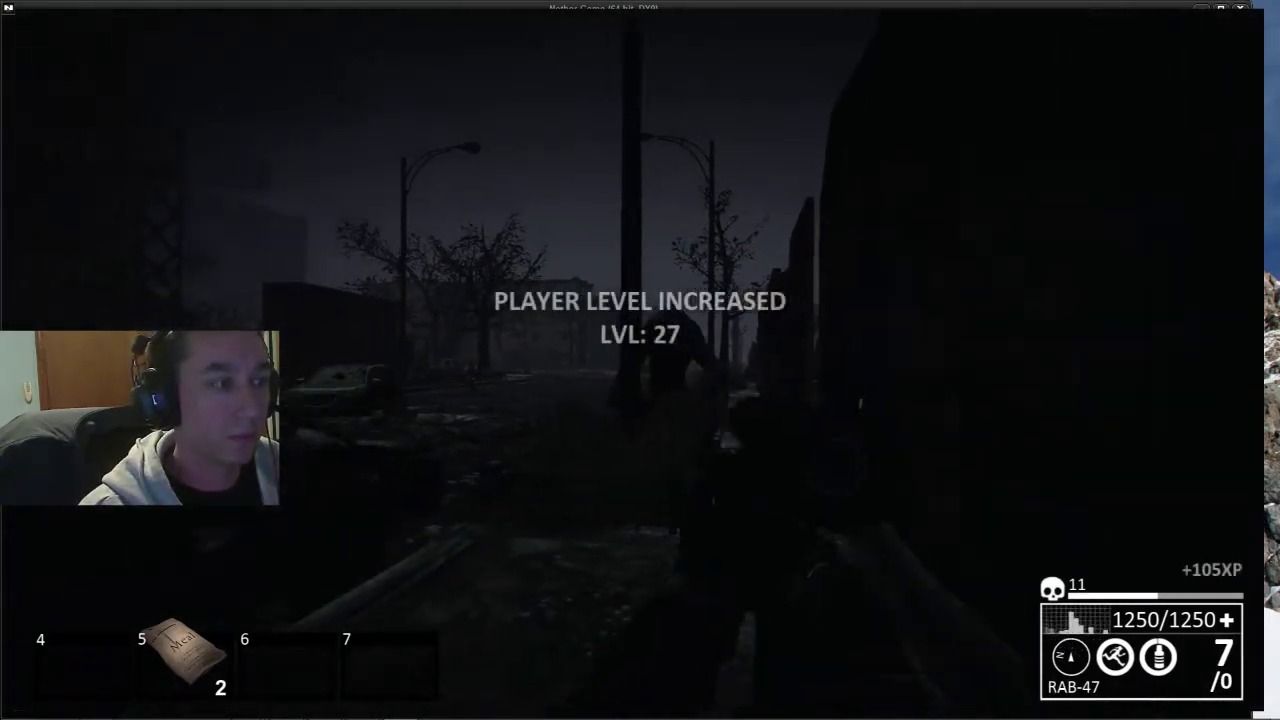
# - Snipe the distant figure through the RAB-47 scope, reaching 12 kills and level 27
pyautogui.rightClick(640, 360)
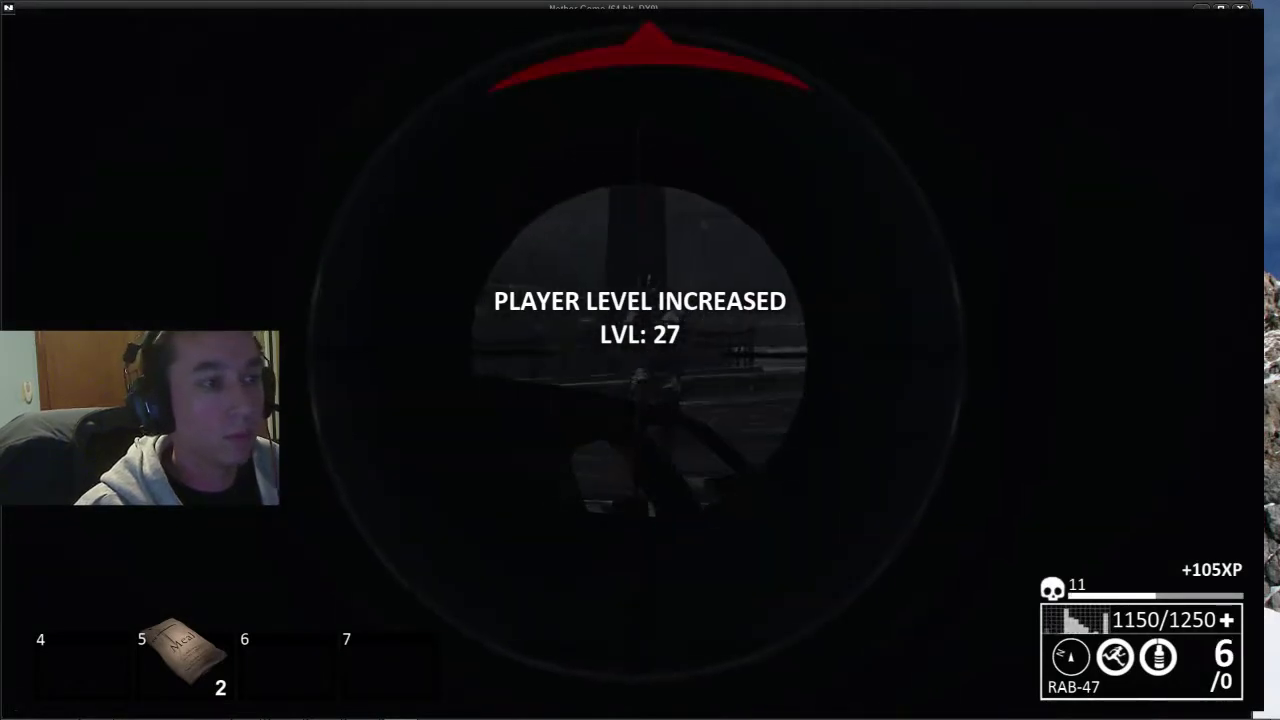
pyautogui.click(640, 360)
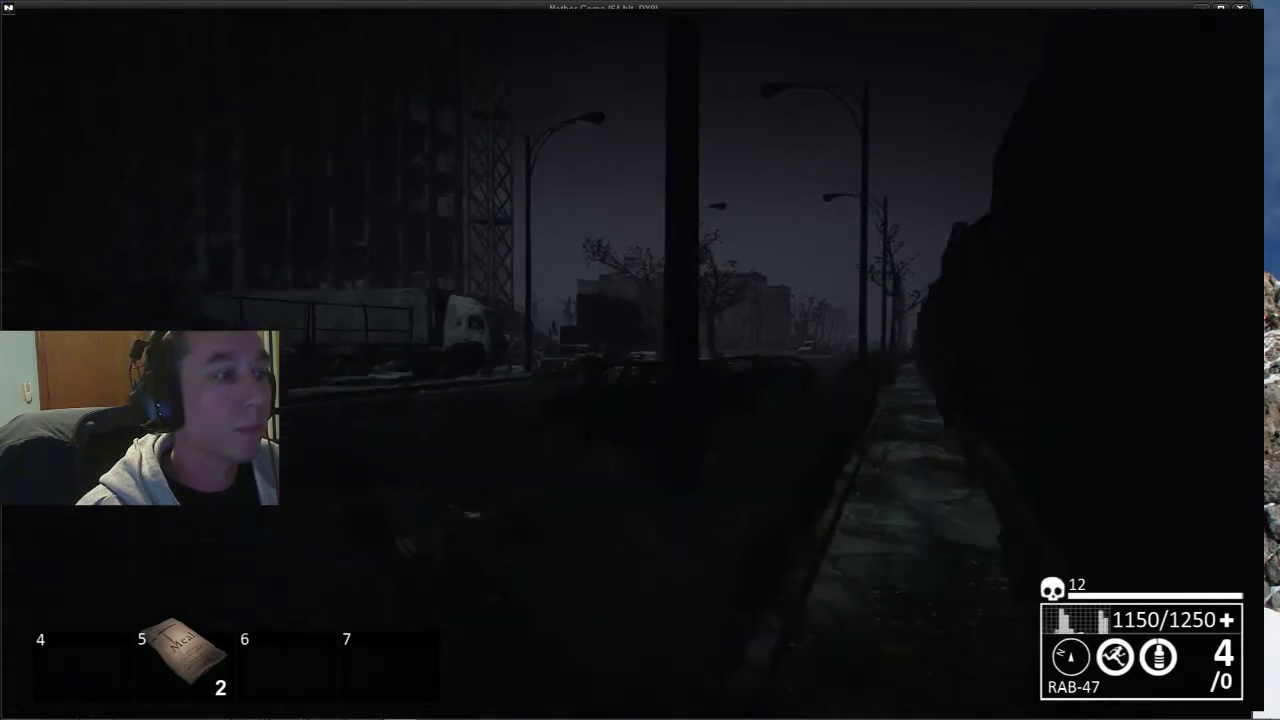
pyautogui.rightClick(640, 360)
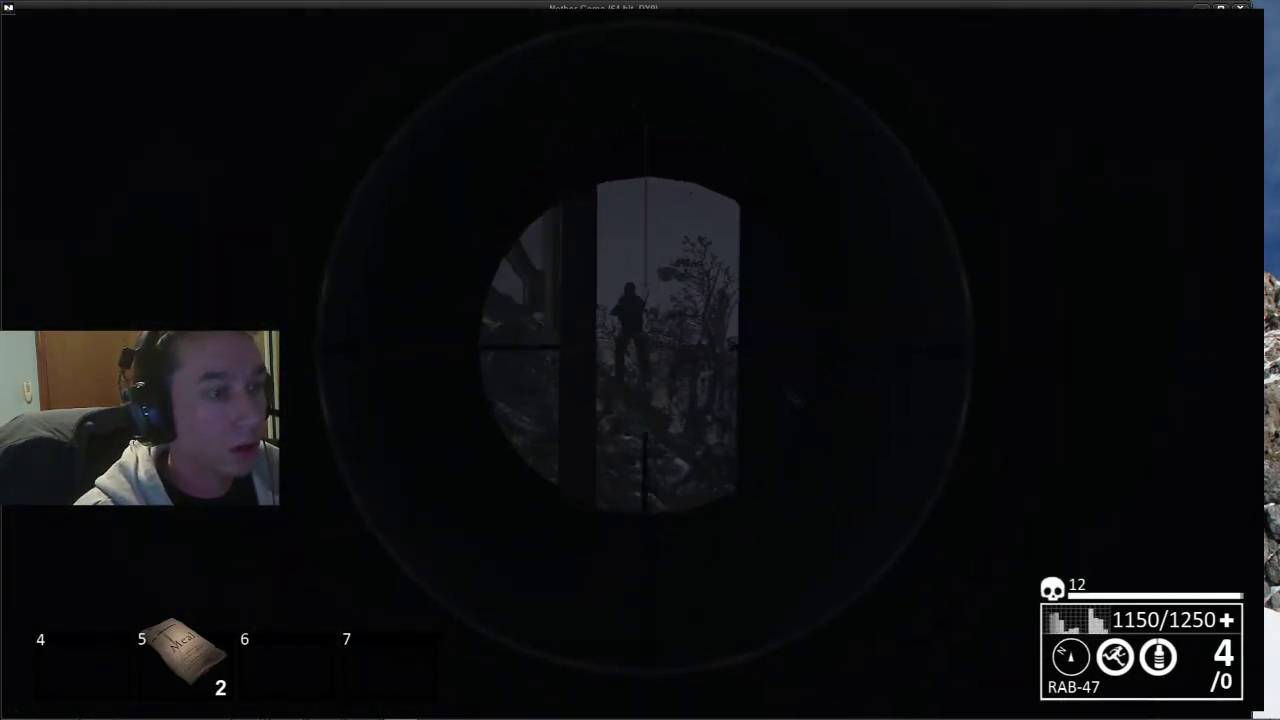
pyautogui.click(640, 360)
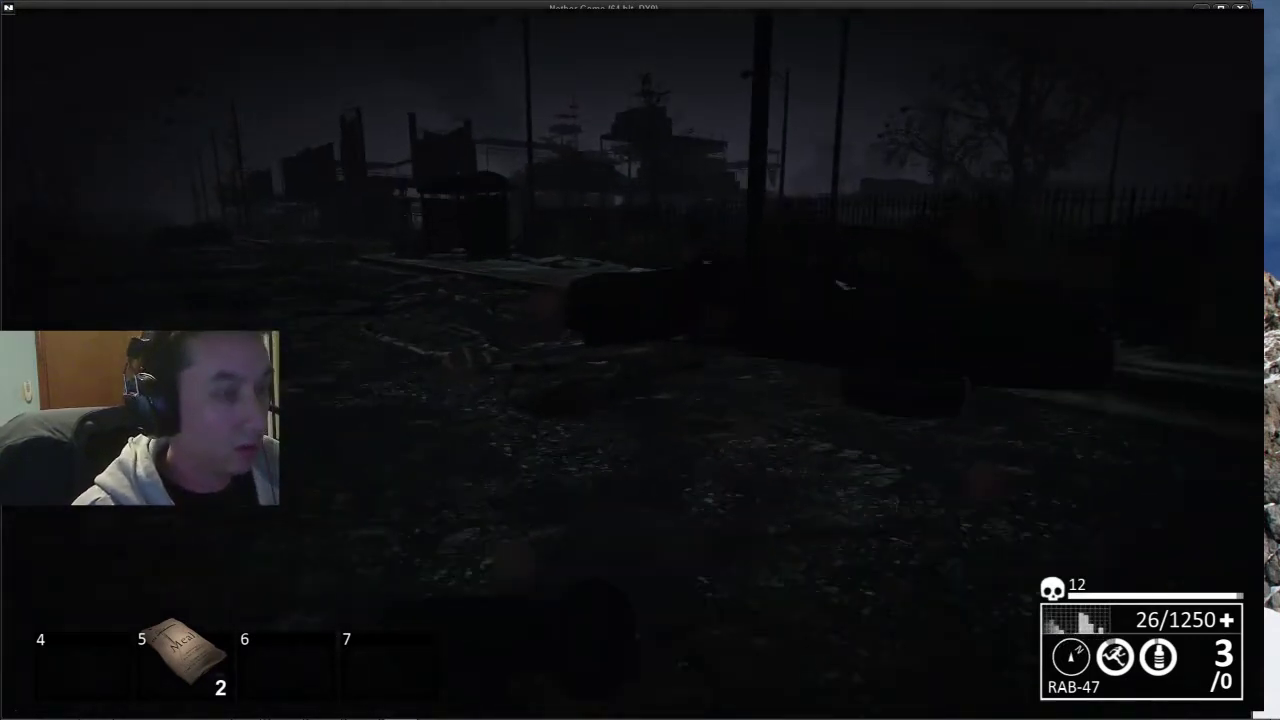
# - Eat the last two meals, bringing health back up toward 378/1250
pyautogui.press('5')
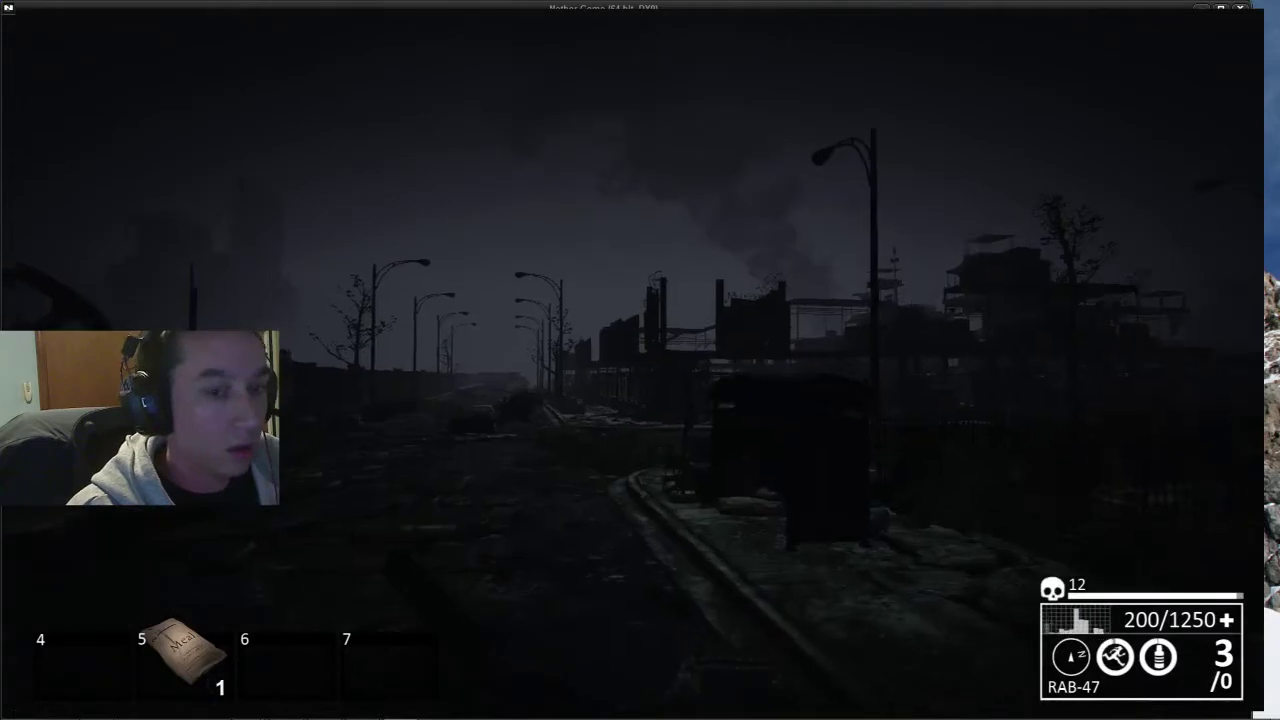
pyautogui.press('5')
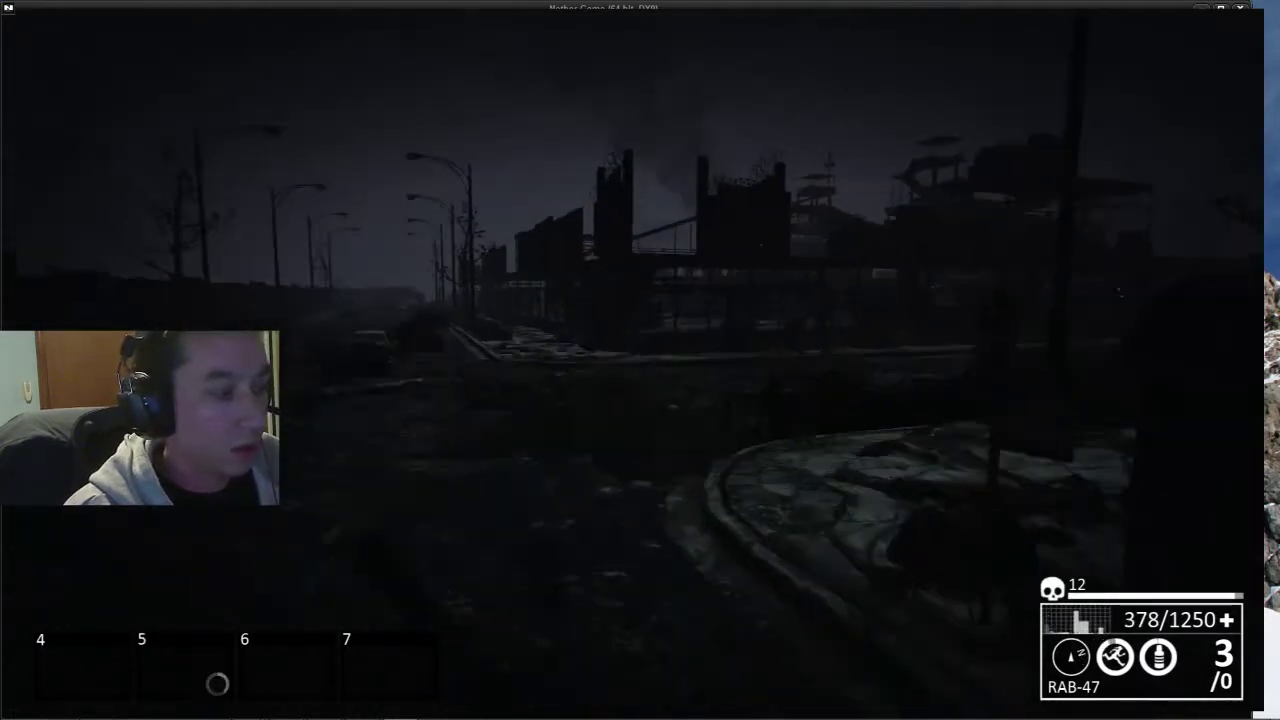